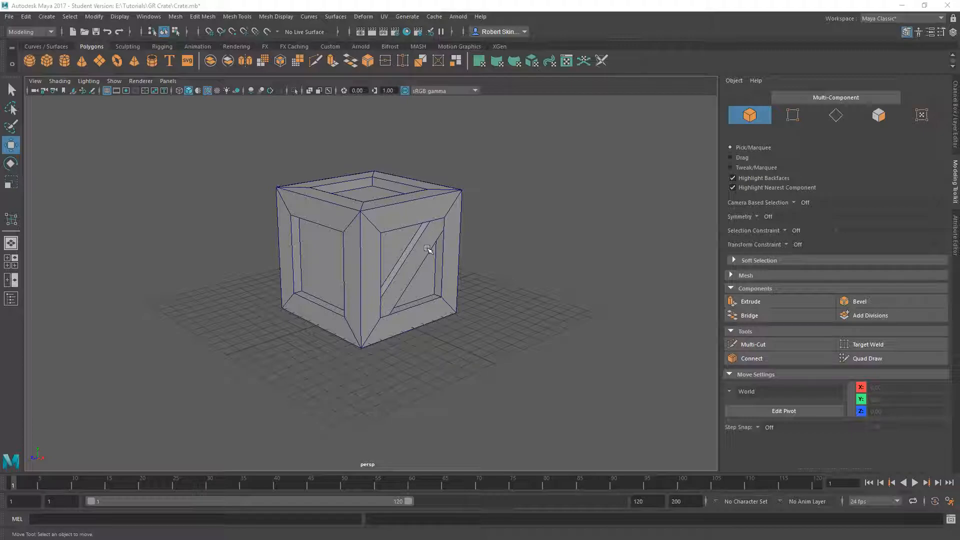
Move the diagonal plank out of the crate's side along the X axis to about X 9.35
alt+drag(367, 266, 422, 281)
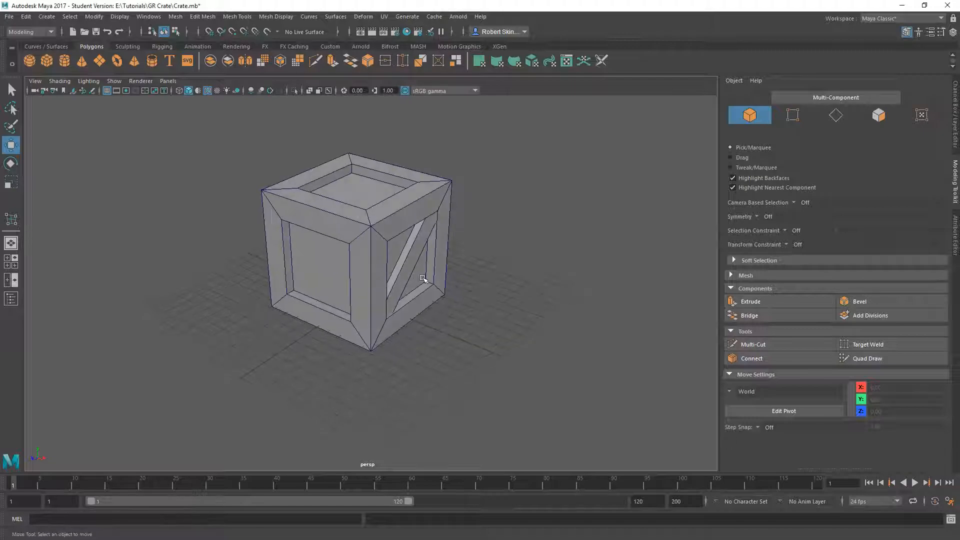
scroll(424, 280, up, 4)
scroll(429, 263, down, 3)
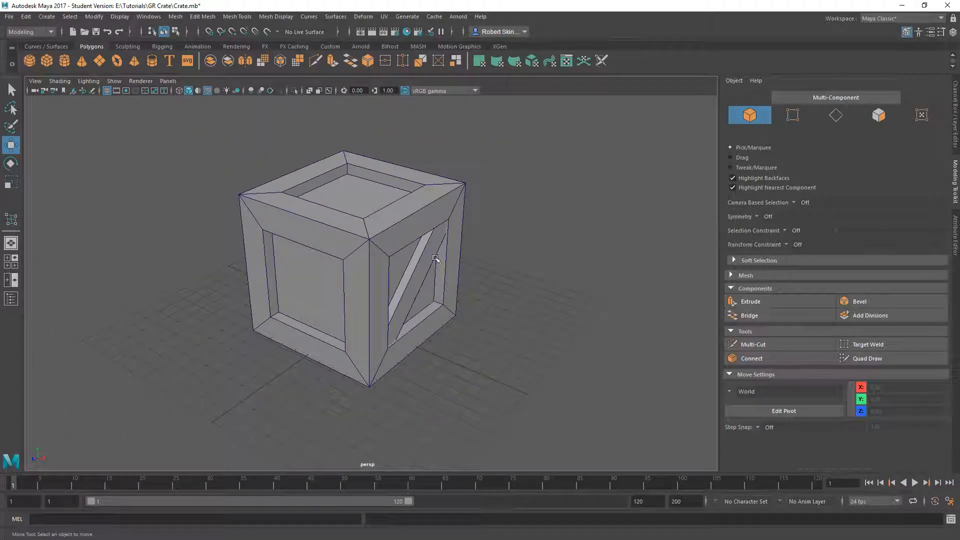
click(299, 210)
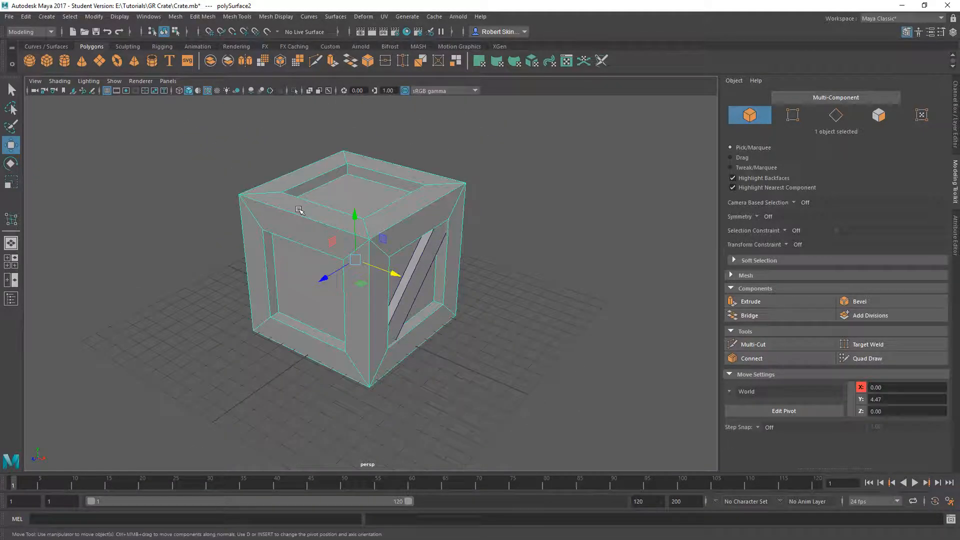
click(430, 260)
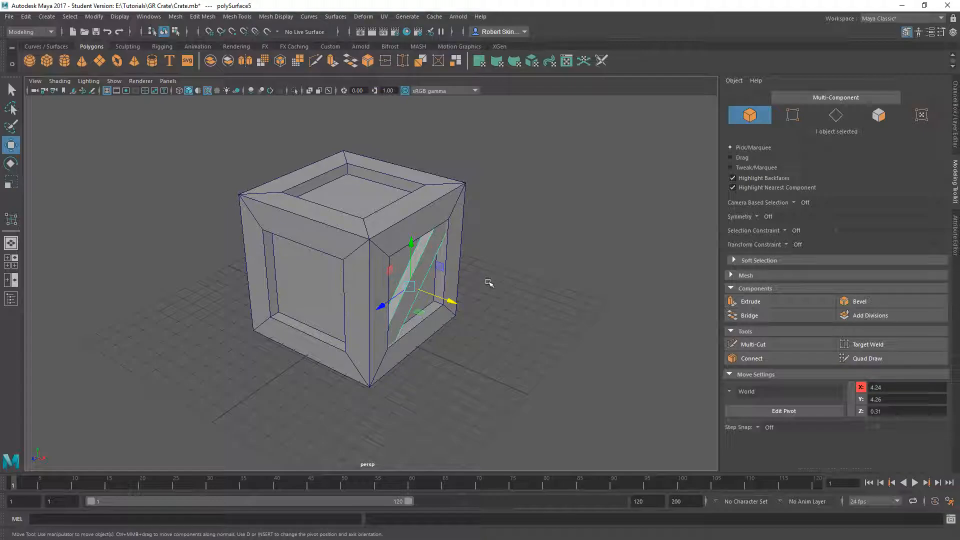
alt+drag(442, 256, 396, 243)
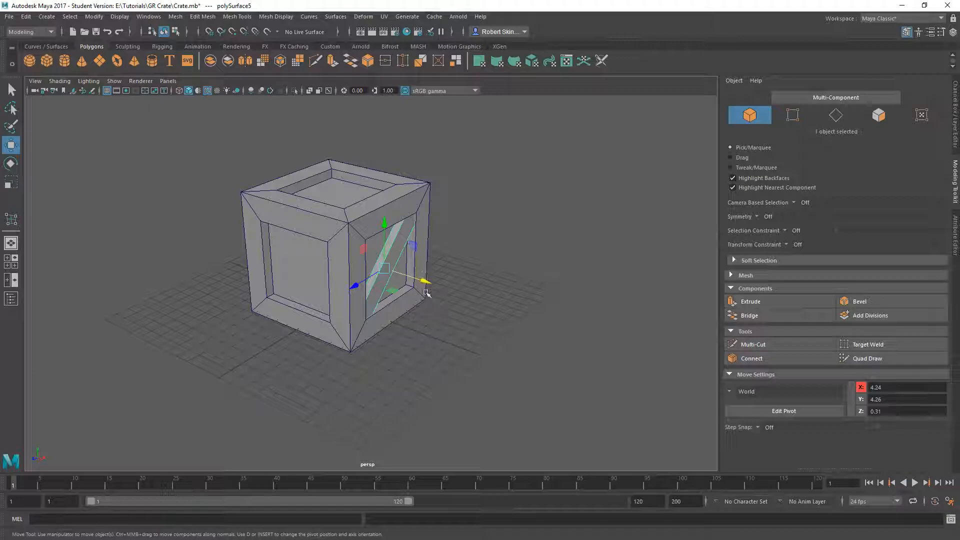
drag(424, 281, 495, 210)
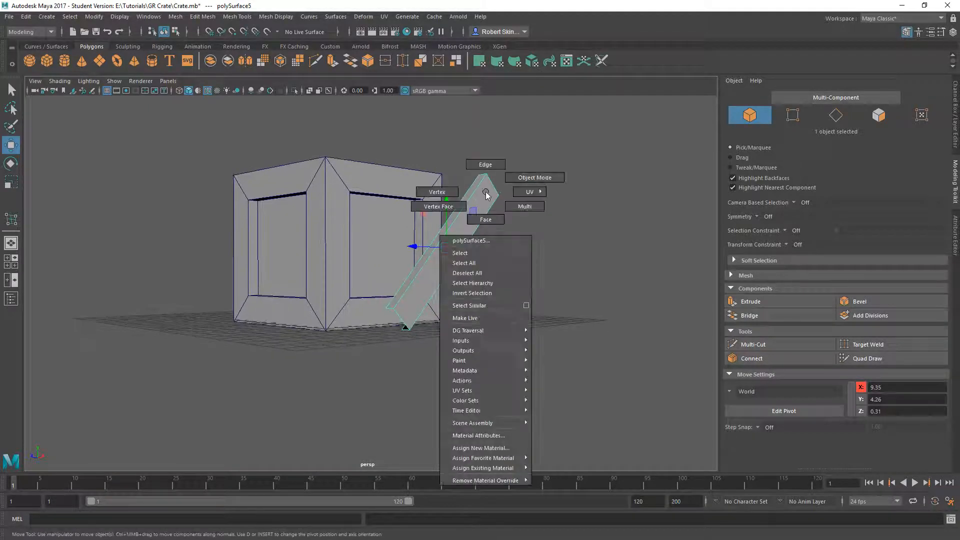
Select all faces of the diagonal plank and apply a planar UV projection to them
right_drag(486, 193, 490, 216)
double_click(481, 209)
alt+drag(481, 205, 476, 214)
right_click(485, 214)
right_drag(485, 214, 488, 242)
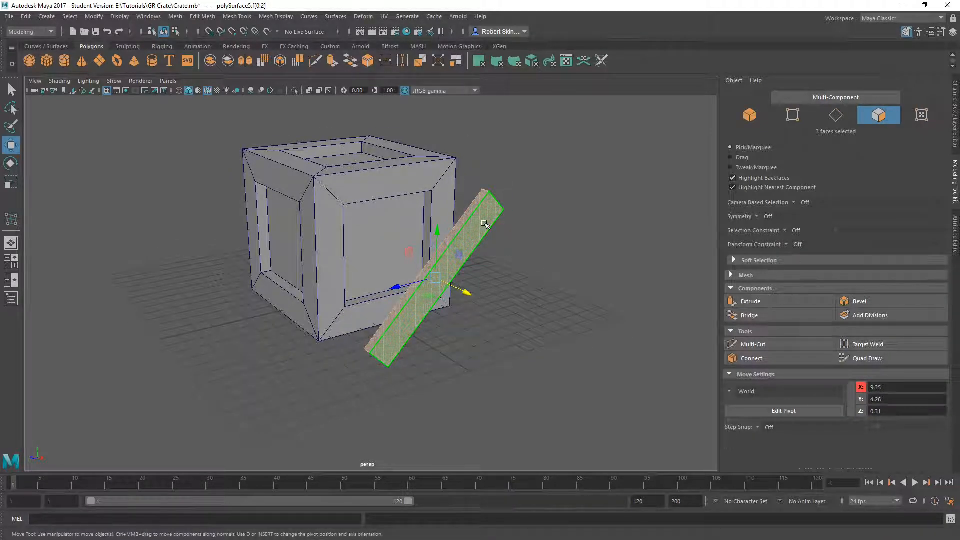
alt+drag(476, 236, 504, 226)
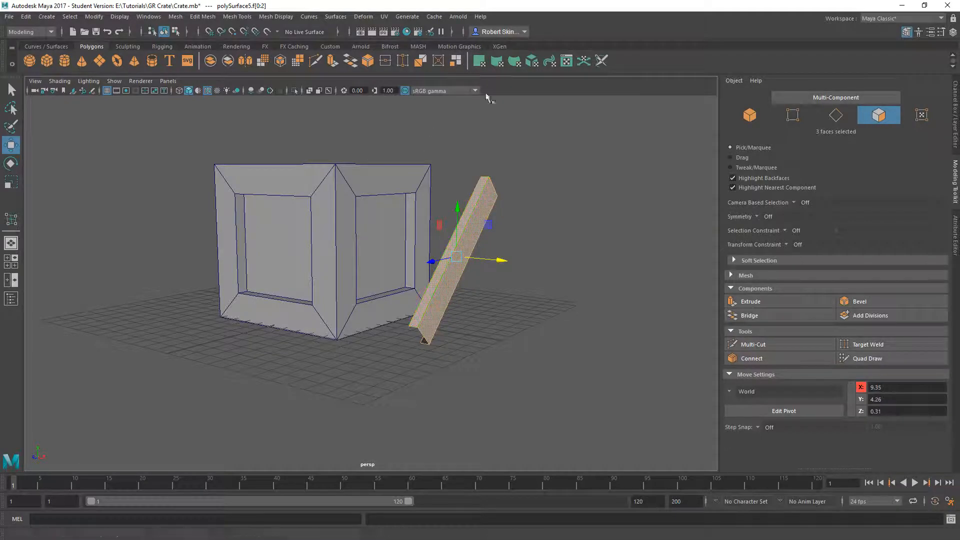
alt+drag(484, 265, 508, 156)
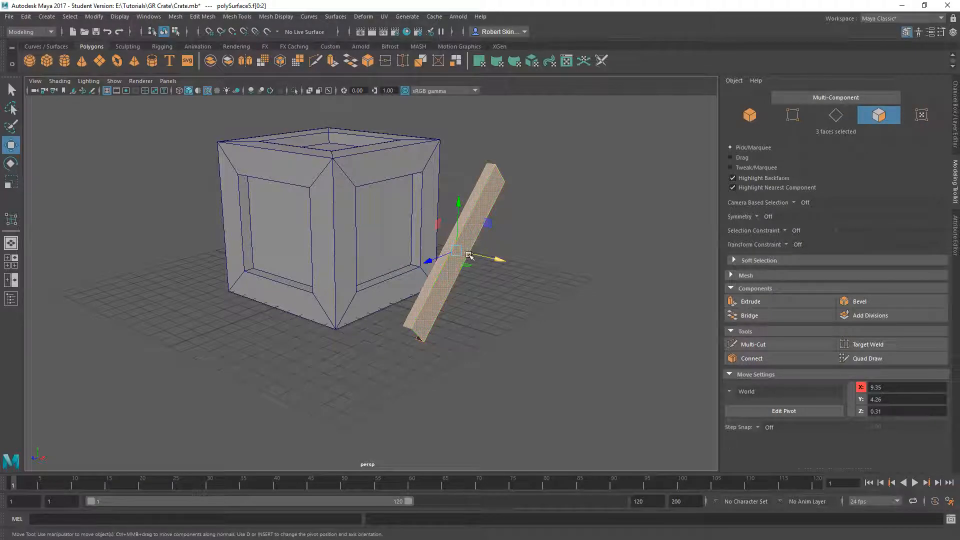
click(479, 62)
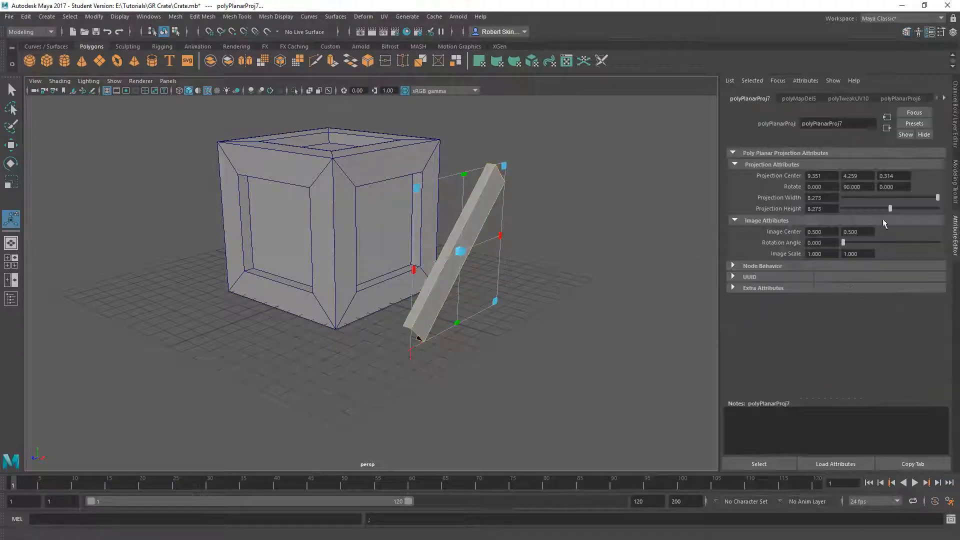
Try a Y rotation of 0 for the plank's planar projection
drag(868, 187, 789, 192)
text(0)
key(Return)
alt+drag(500, 258, 466, 254)
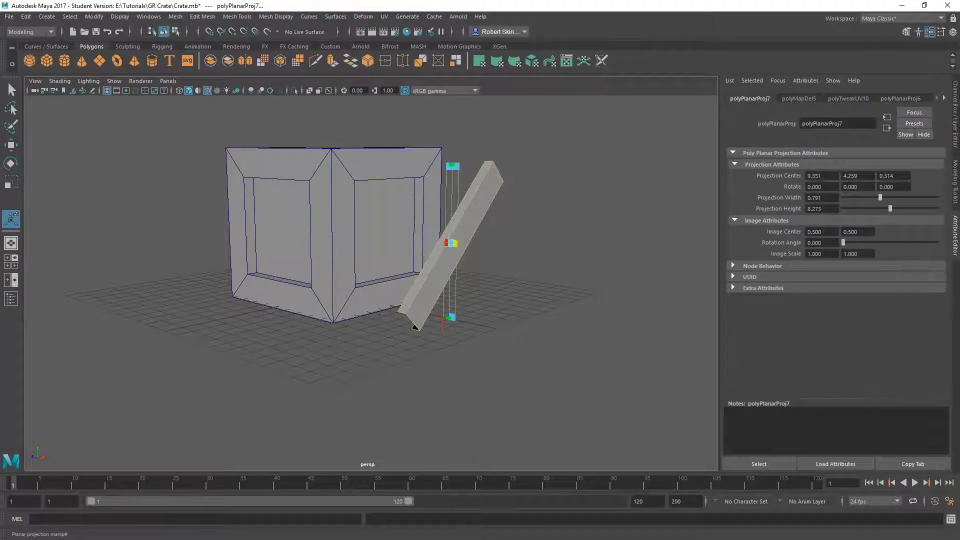
Set the planar projection's Y rotation to 90 and enlarge the projection to about 9.33 wide by 9.24 high
text(90)
key(Return)
alt+drag(468, 245, 353, 263)
drag(438, 166, 440, 156)
alt+drag(441, 156, 452, 199)
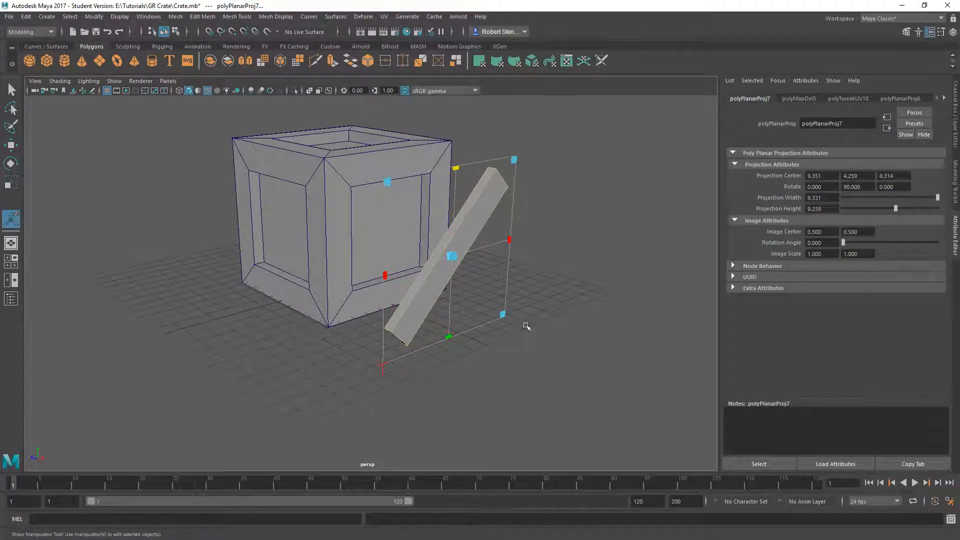
alt+drag(519, 312, 485, 258)
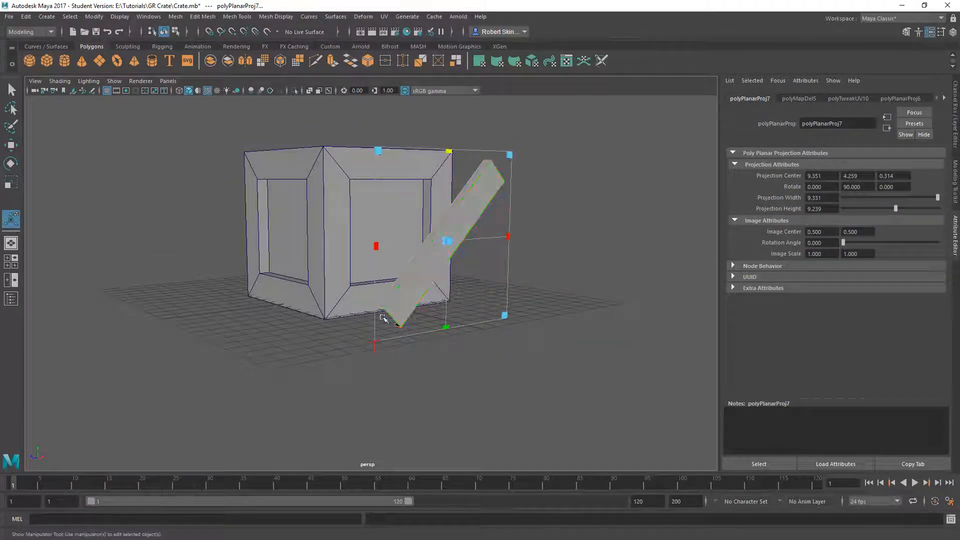
Open the UV Editor, frame the plank's shell and switch to UV selection mode
click(567, 61)
alt+middle_drag(651, 261, 601, 269)
scroll(600, 271, up, 3)
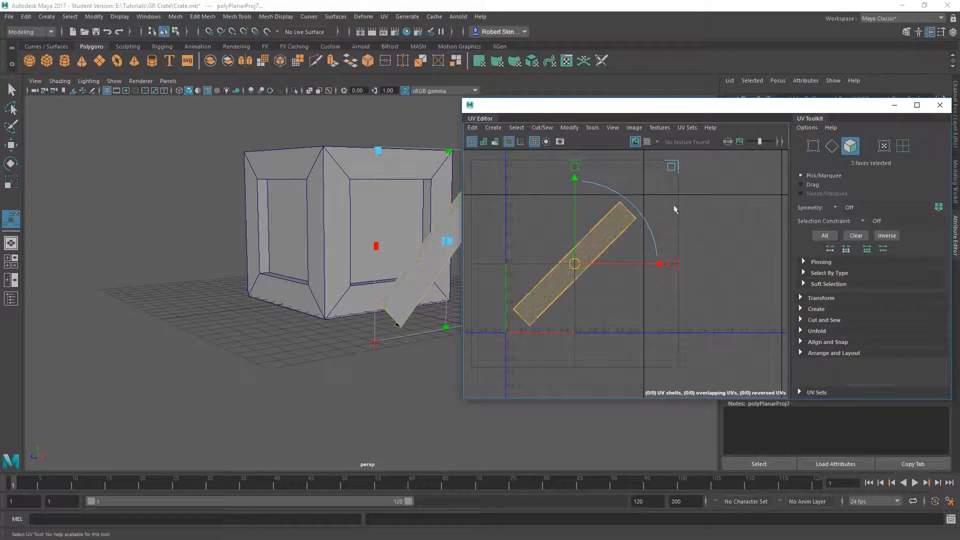
alt+drag(387, 277, 435, 275)
right_drag(620, 270, 672, 271)
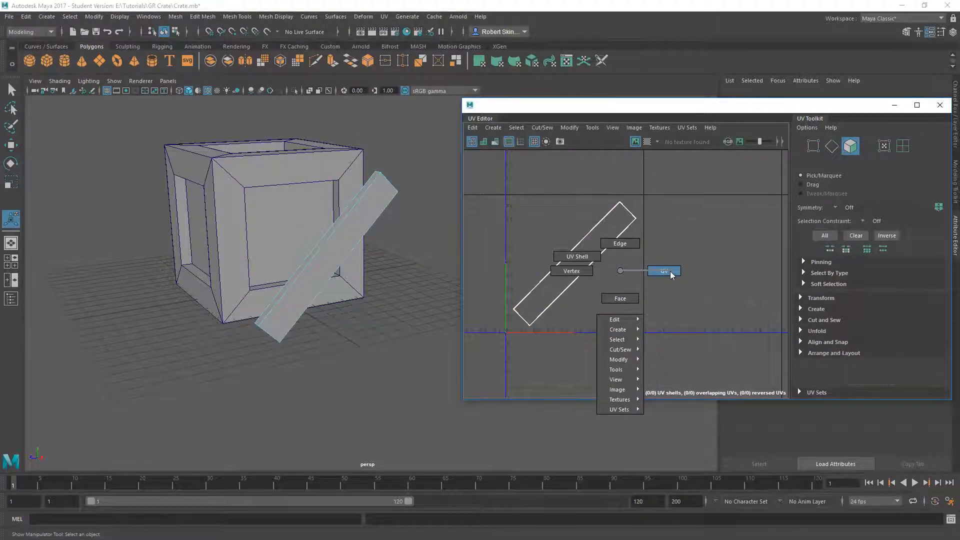
right_drag(667, 271, 667, 271)
alt+middle_drag(597, 239, 641, 227)
Select all UVs of the diagonal plank's shell
double_click(680, 206)
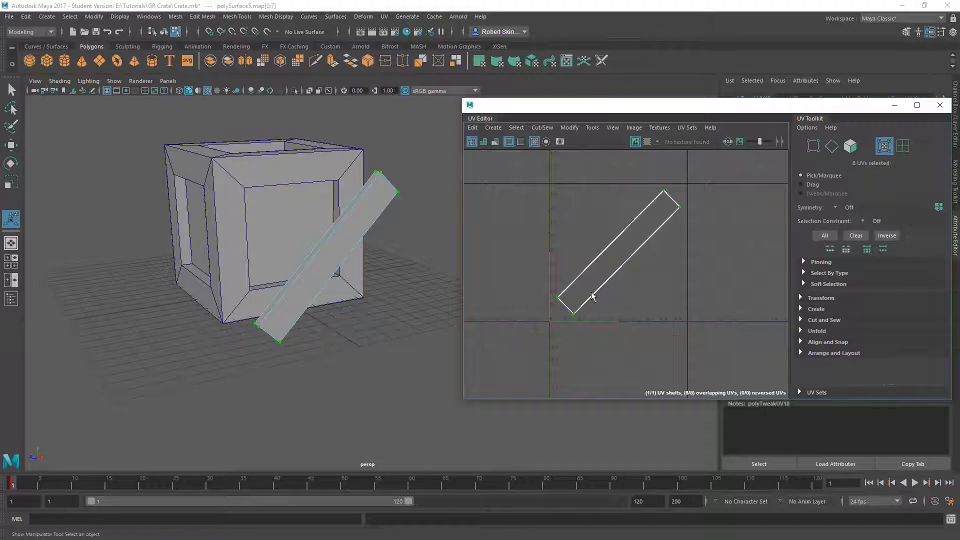
right_drag(626, 203, 655, 259)
click(673, 225)
right_drag(668, 216, 699, 217)
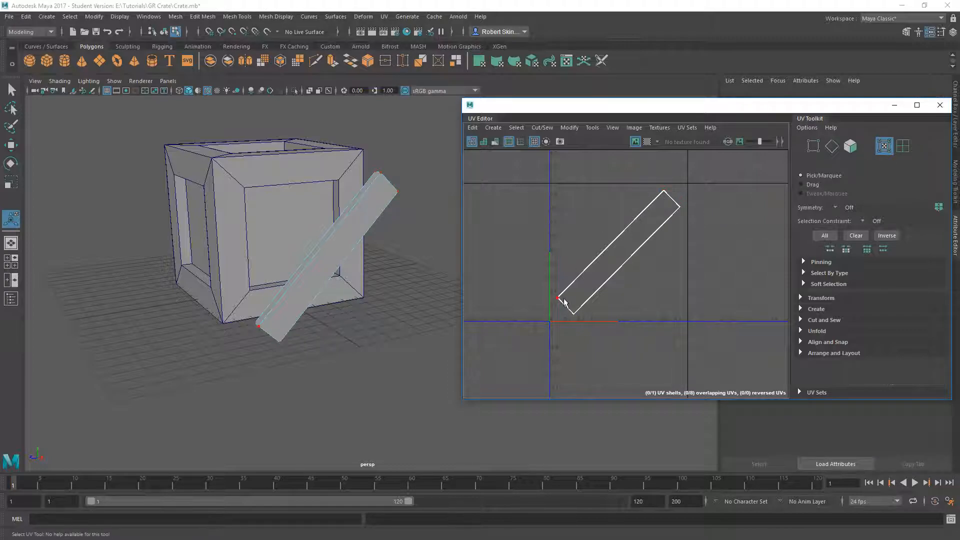
double_click(679, 208)
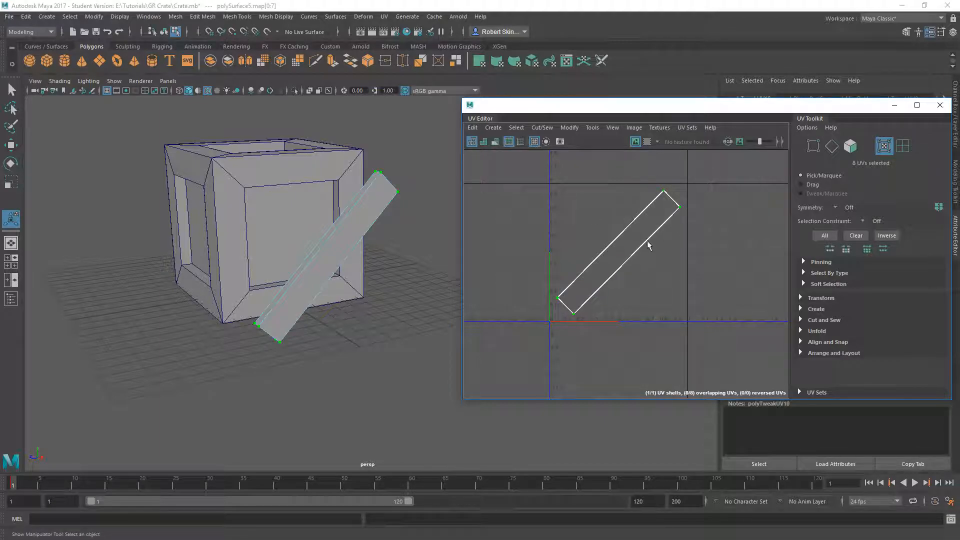
drag(706, 173, 532, 342)
Unfold the selected plank UVs with the Smooth tool so that the side faces spread out beside the front face
click(592, 128)
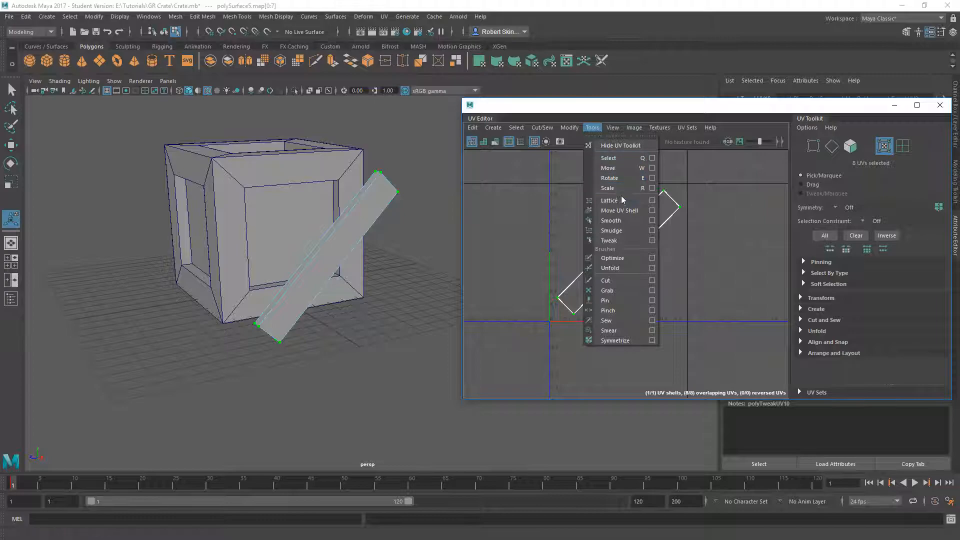
click(611, 221)
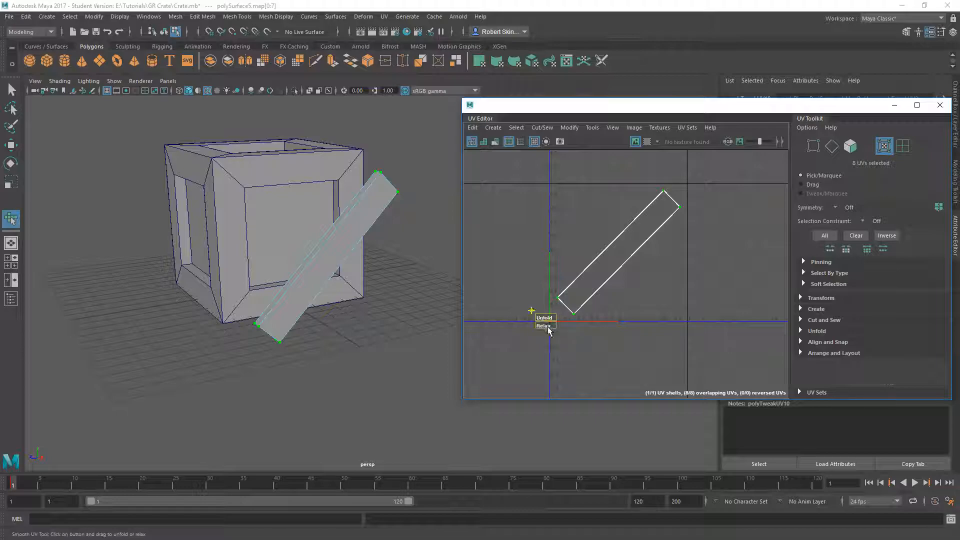
drag(543, 326, 483, 328)
drag(544, 321, 575, 319)
key(w)
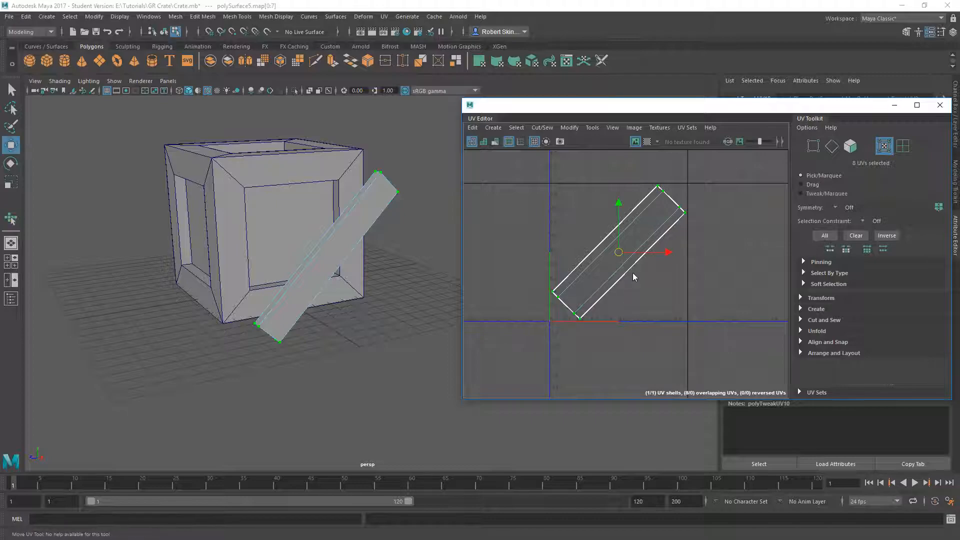
Move the plank's UV shell straight down, out of the 0–1 UV tile
right_click(632, 274)
alt+middle_drag(632, 274, 609, 228)
scroll(609, 217, down, 3)
drag(598, 214, 602, 316)
alt+middle_drag(602, 316, 599, 247)
scroll(598, 246, up, 2)
scroll(599, 245, up, 1)
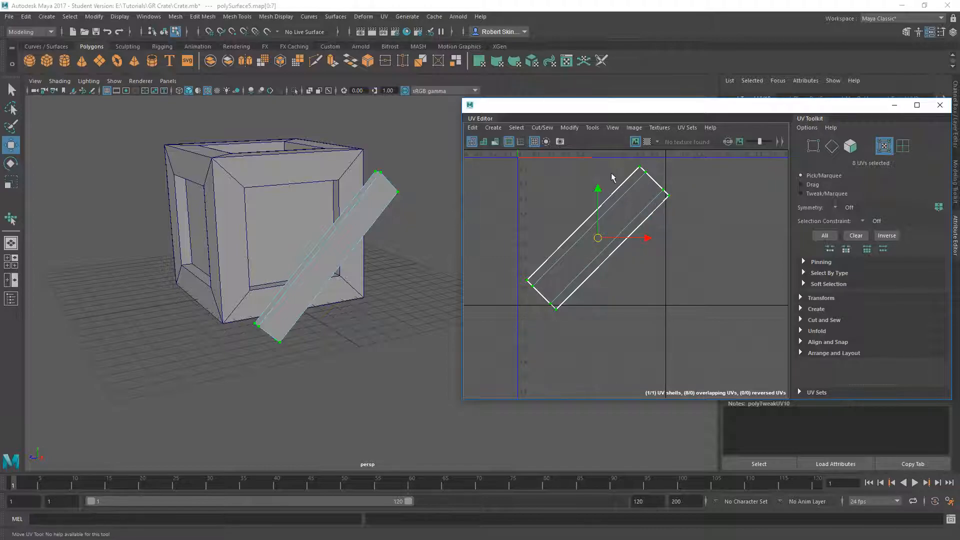
Rotate the plank's UV shell clockwise until it lies horizontally and apply Straighten UVs to it
key(e)
drag(647, 212, 645, 248)
key(w)
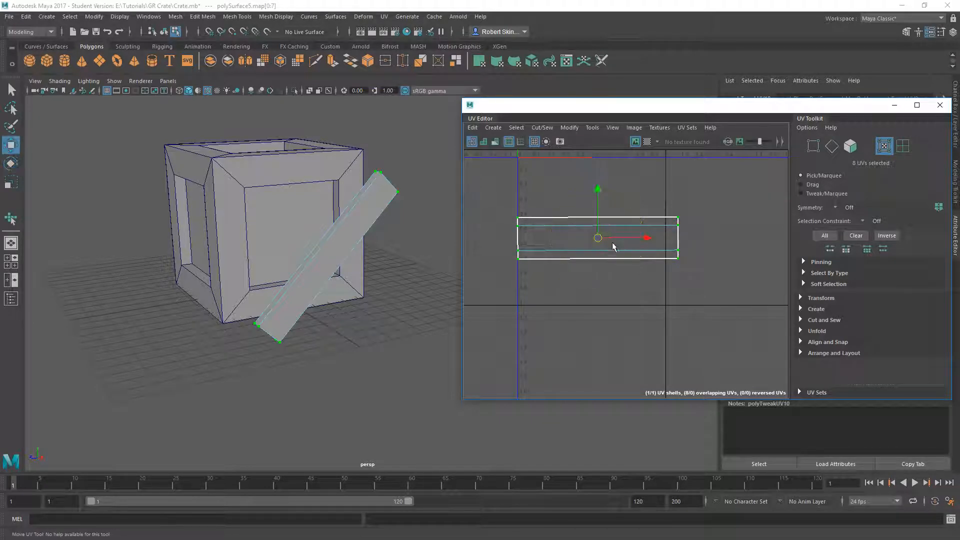
click(595, 128)
mouse_move(570, 128)
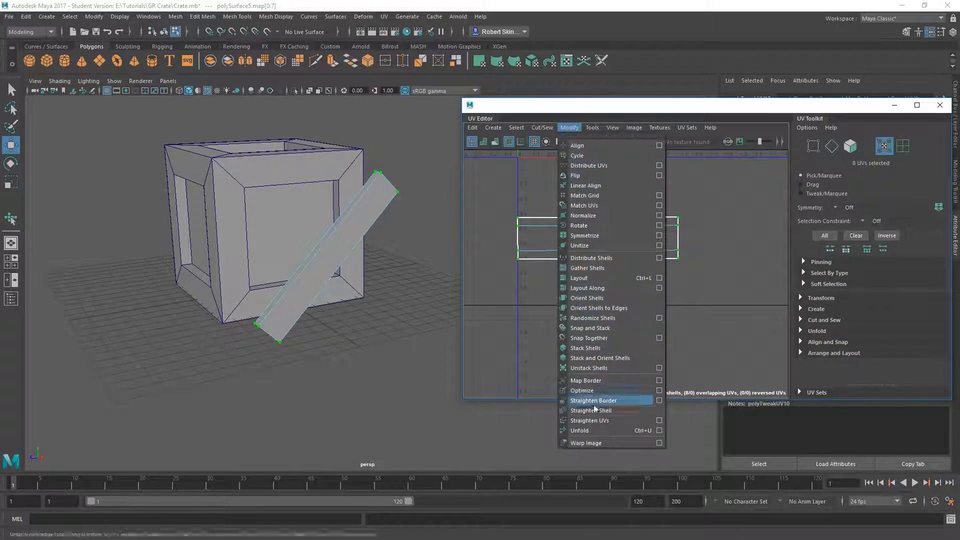
click(595, 420)
alt+middle_drag(653, 262, 650, 271)
Move the straightened plank shell sideways along U by about one UV tile
drag(595, 247, 755, 244)
alt+middle_drag(692, 211, 615, 231)
scroll(630, 235, down, 2)
scroll(709, 249, up, 4)
alt+middle_drag(675, 255, 647, 268)
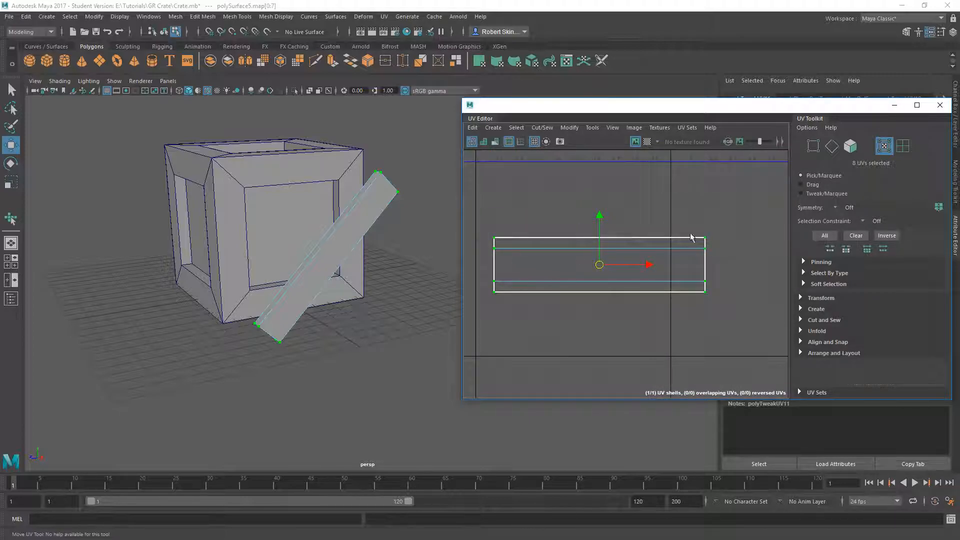
alt+middle_drag(538, 257, 566, 257)
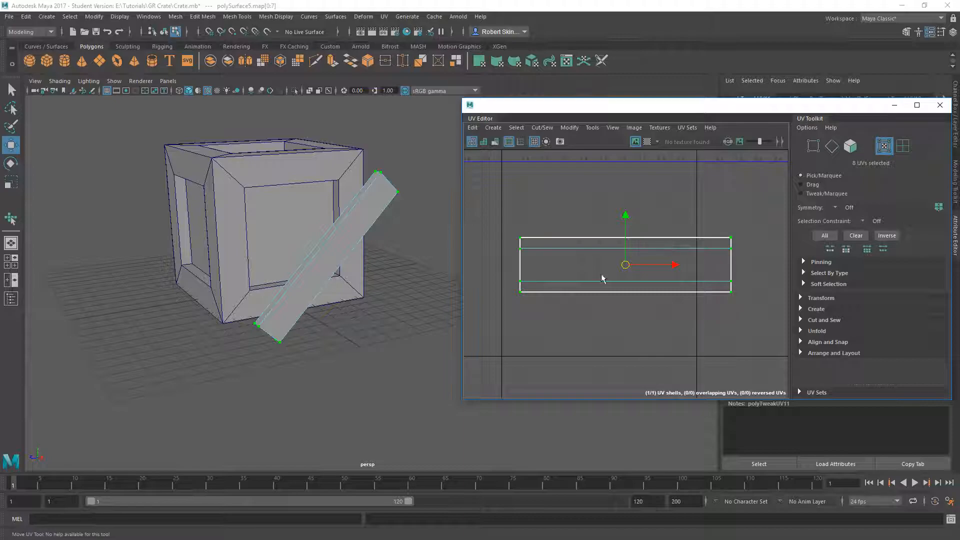
click(575, 128)
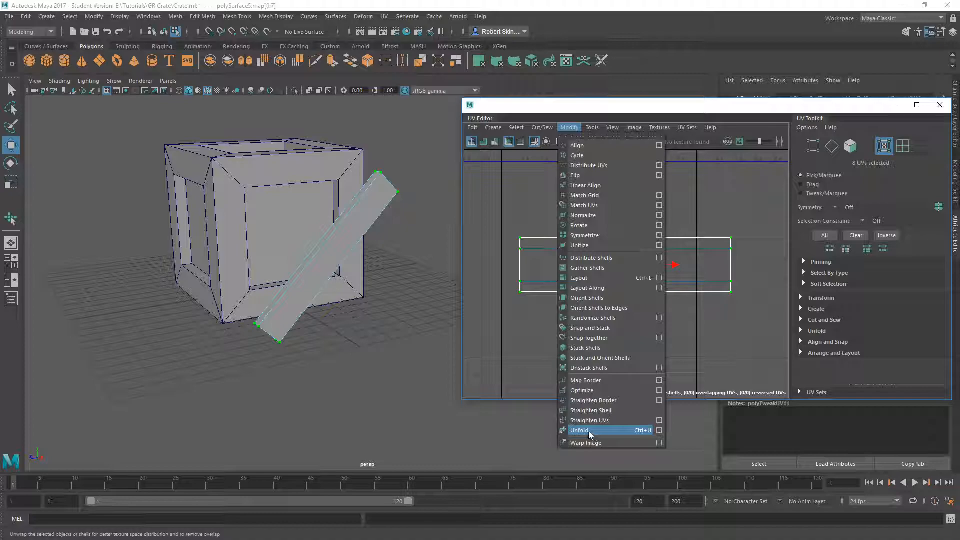
click(515, 335)
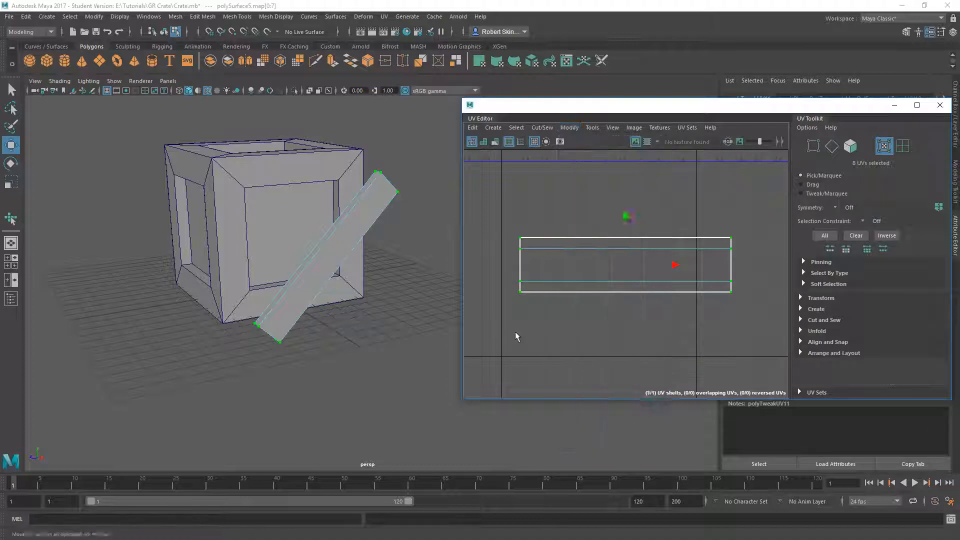
alt+middle_drag(580, 256, 644, 254)
scroll(644, 254, down, 4)
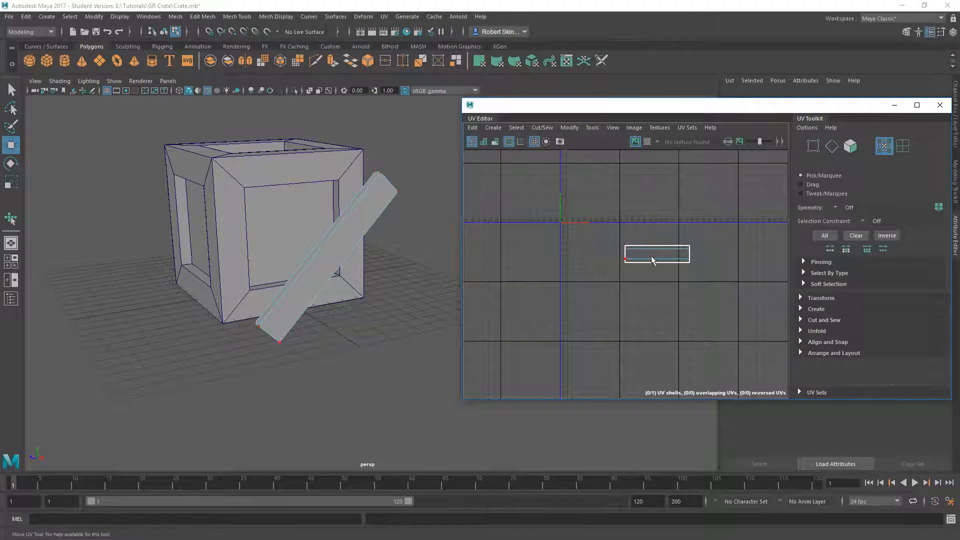
scroll(651, 260, up, 2)
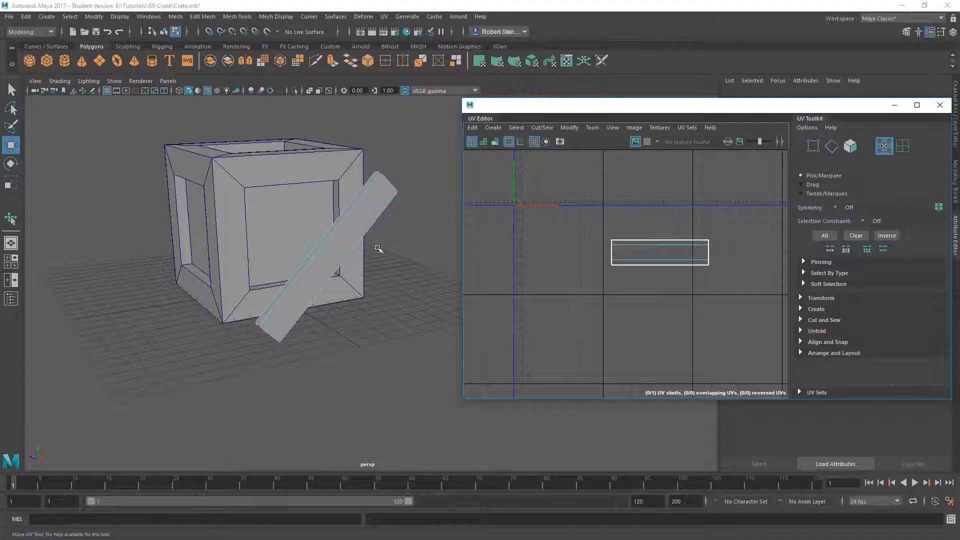
scroll(607, 273, down, 3)
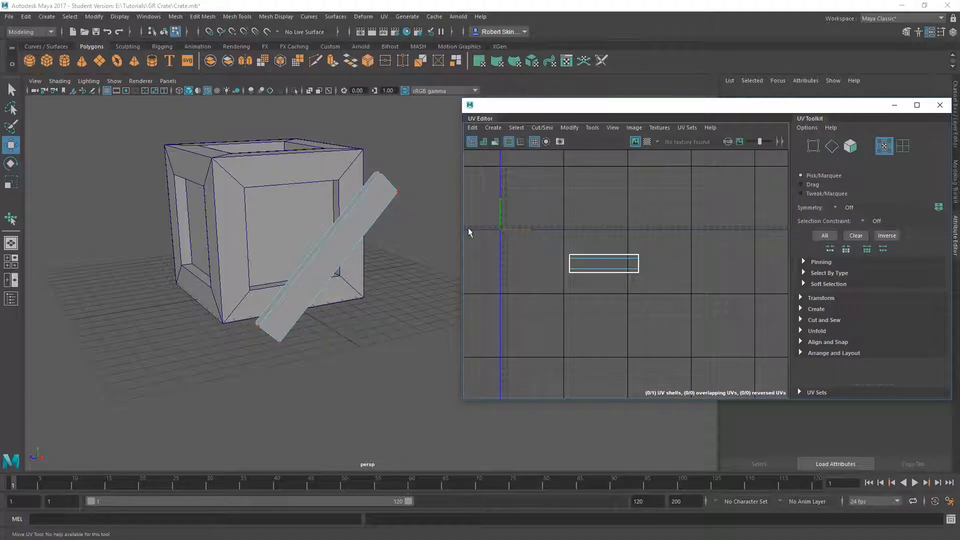
Close the UV Editor, return to object mode and select the diagonal plank beside the crate
drag(862, 108, 737, 131)
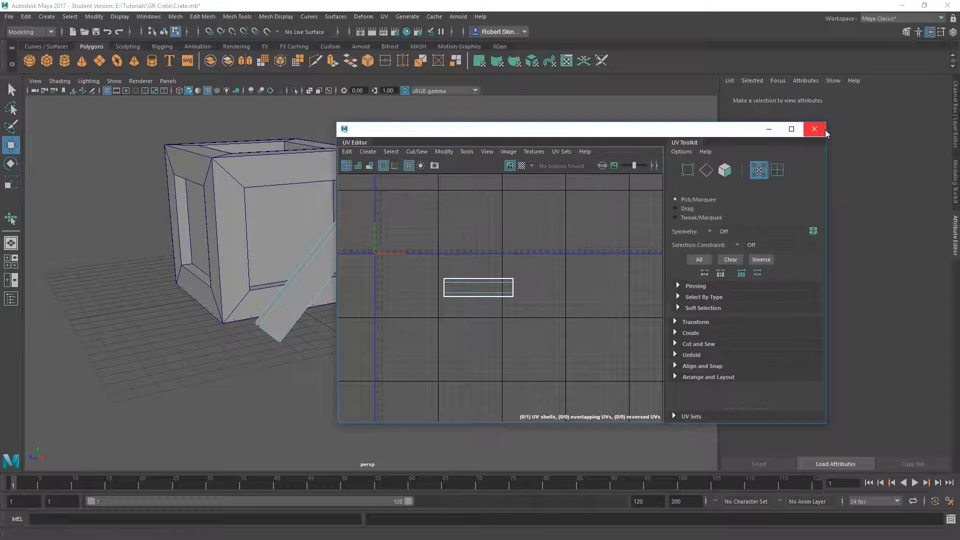
click(823, 130)
right_drag(528, 173, 564, 161)
click(377, 208)
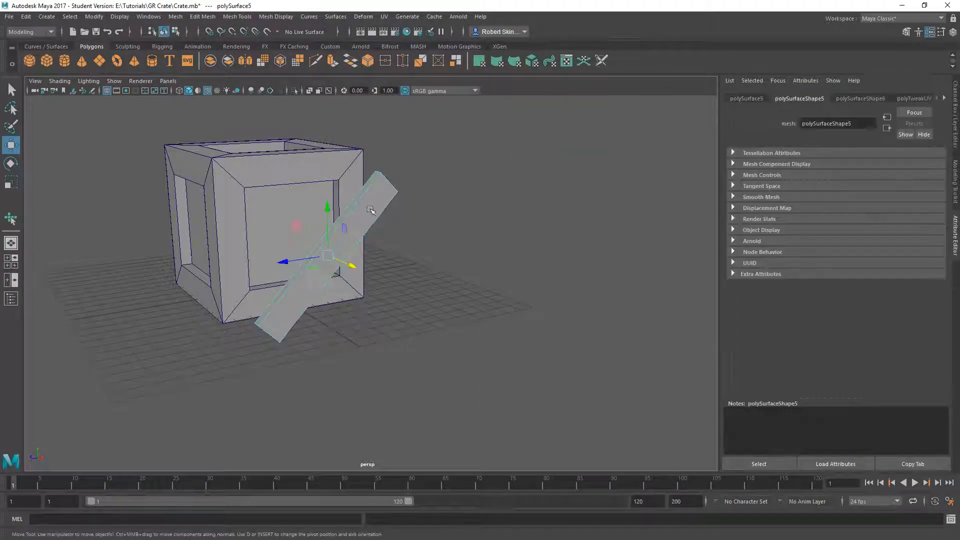
alt+drag(400, 220, 360, 229)
alt+middle_drag(360, 229, 425, 223)
alt+drag(482, 255, 454, 265)
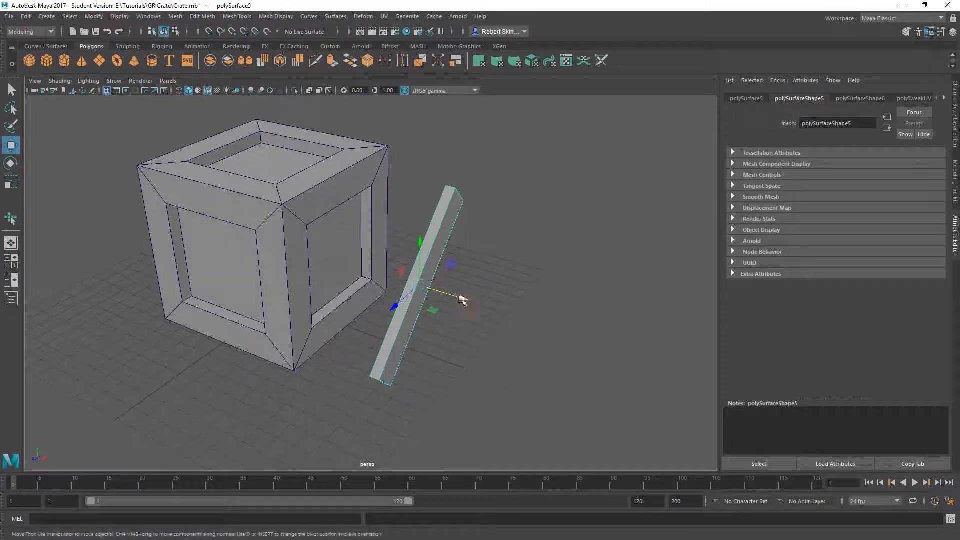
alt+drag(375, 299, 447, 286)
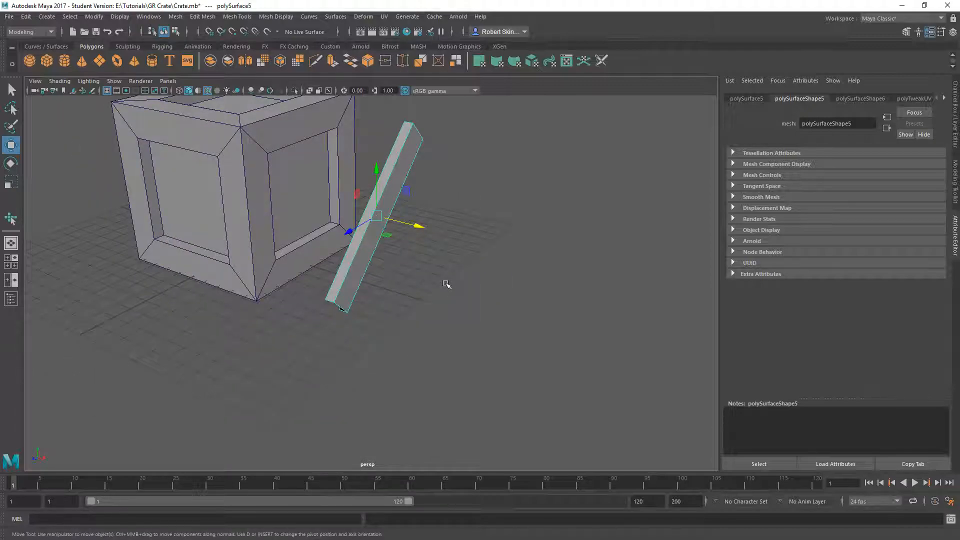
Duplicate the plank, offset the copy sideways and repeat the duplication to make a row of four copies beside the crate
alt+drag(423, 281, 435, 285)
key(ctrl+d)
drag(424, 223, 574, 254)
key(ctrl+d)
key(ctrl+d)
key(ctrl+d)
alt+drag(524, 261, 531, 255)
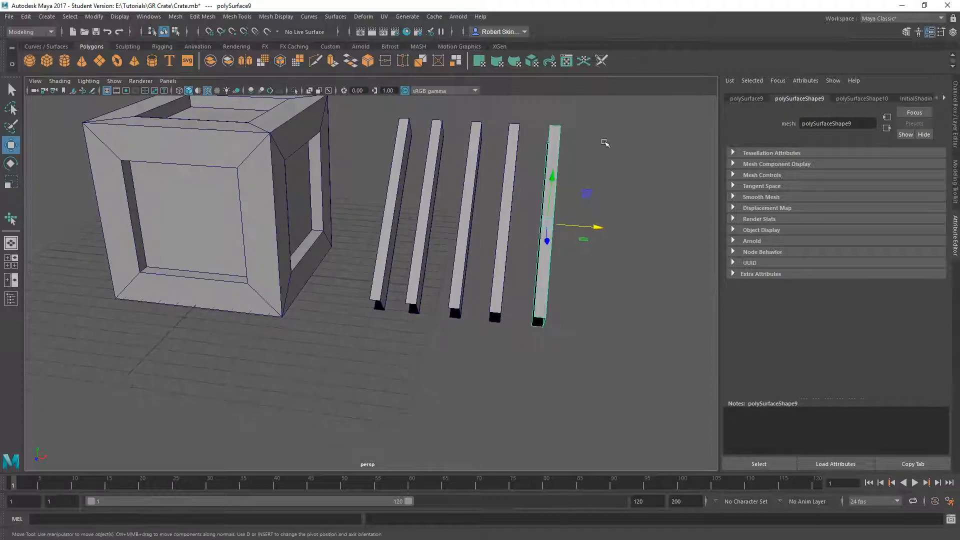
alt+drag(525, 217, 537, 212)
scroll(537, 212, down, 3)
alt+middle_drag(535, 209, 493, 215)
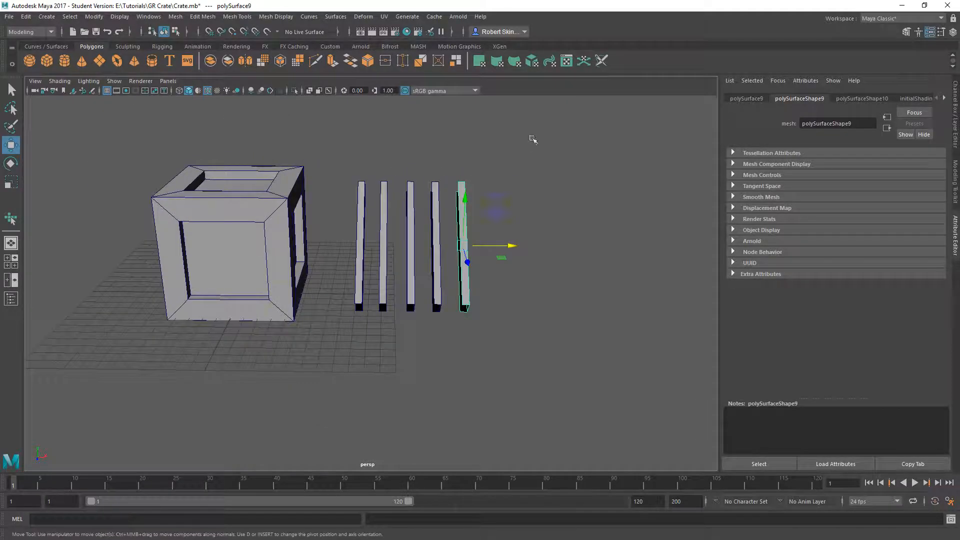
Delete the four plank copies and select the remaining original plank
drag(508, 172, 378, 354)
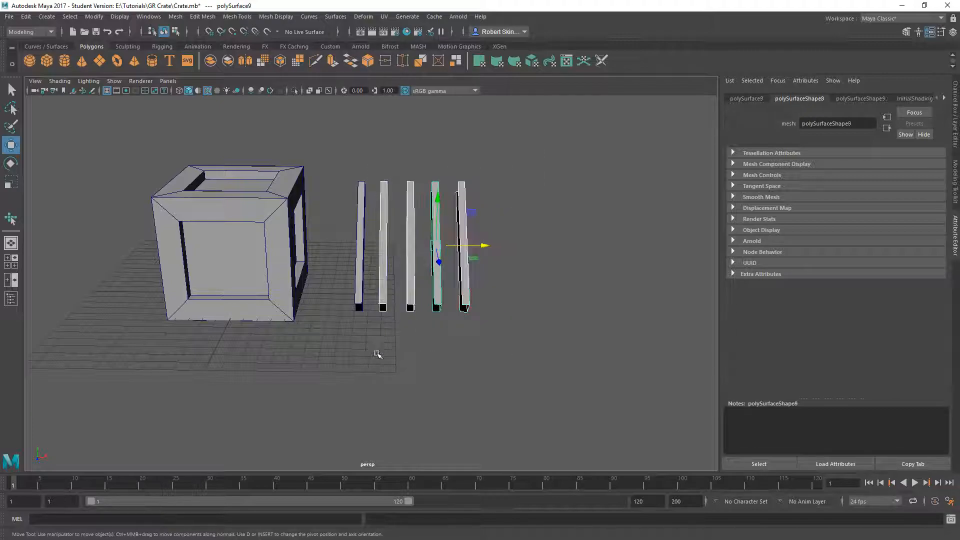
key(Delete)
drag(343, 247, 411, 310)
scroll(427, 312, up, 3)
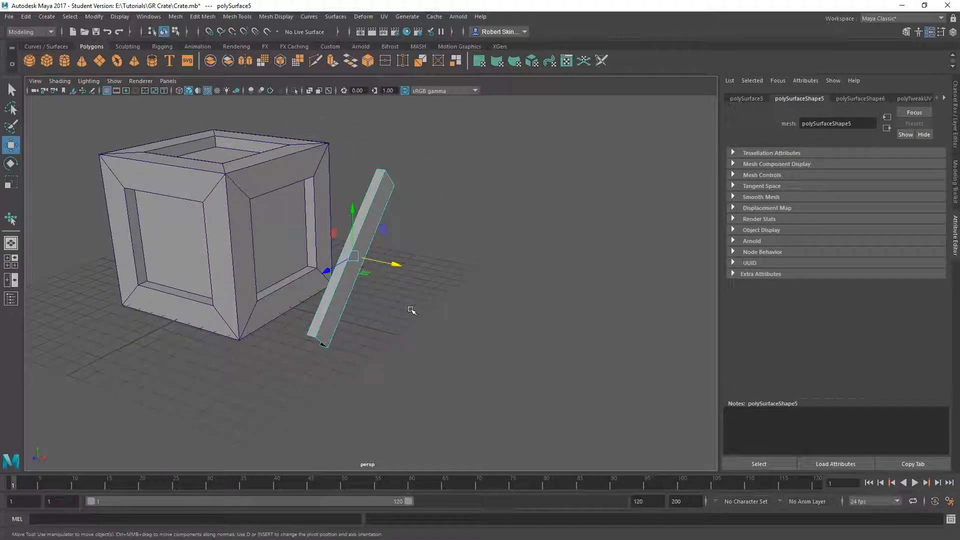
Use Duplicate with Transform to repeat an offset plank copy into an evenly spaced row of seven copies, and delete them all
mouse_move(382, 297)
alt+mouse_down()
mouse_move(413, 293)
mouse_move(401, 292)
alt+mouse_up()
key(ctrl+d)
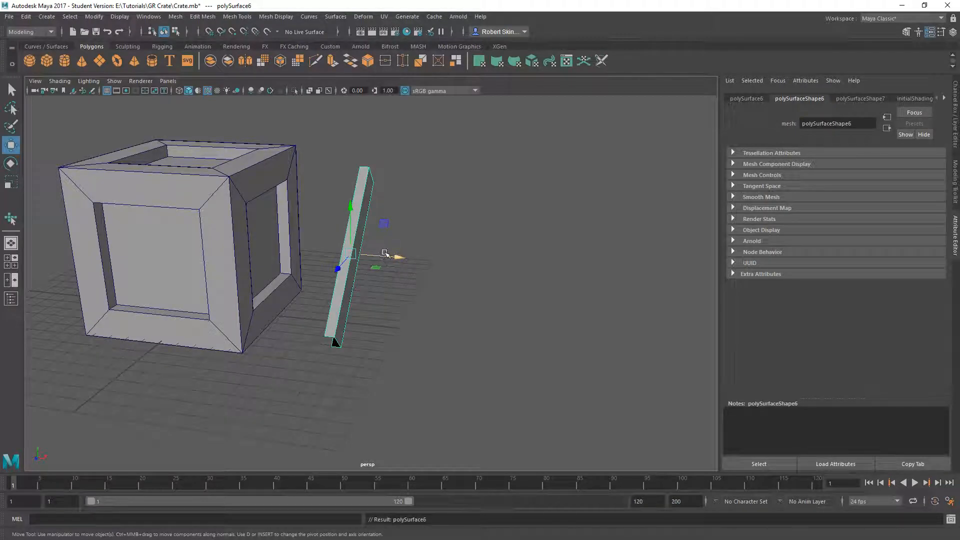
drag(385, 255, 474, 276)
key(shift+d)
key(shift+d)
key(shift+d)
key(shift+d)
key(shift+d)
key(shift+d)
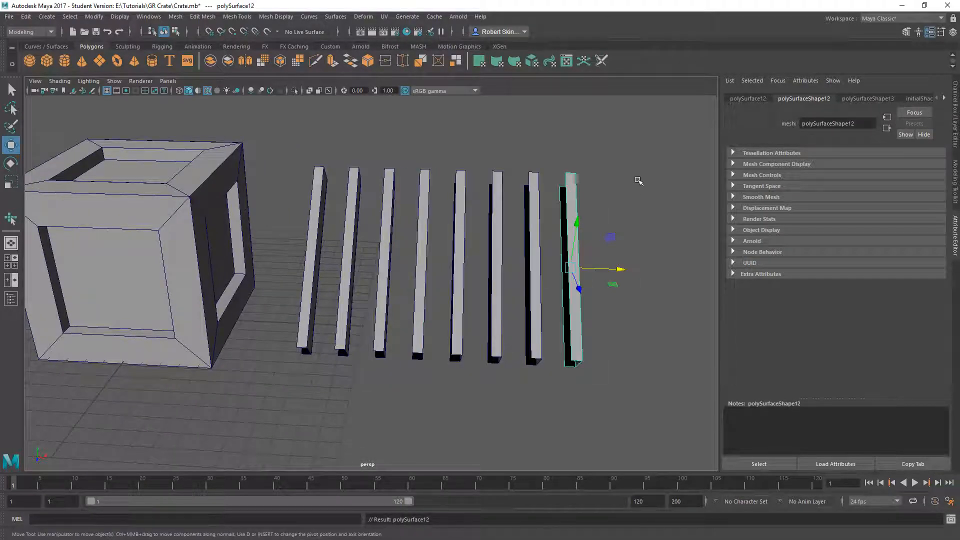
drag(650, 125, 339, 421)
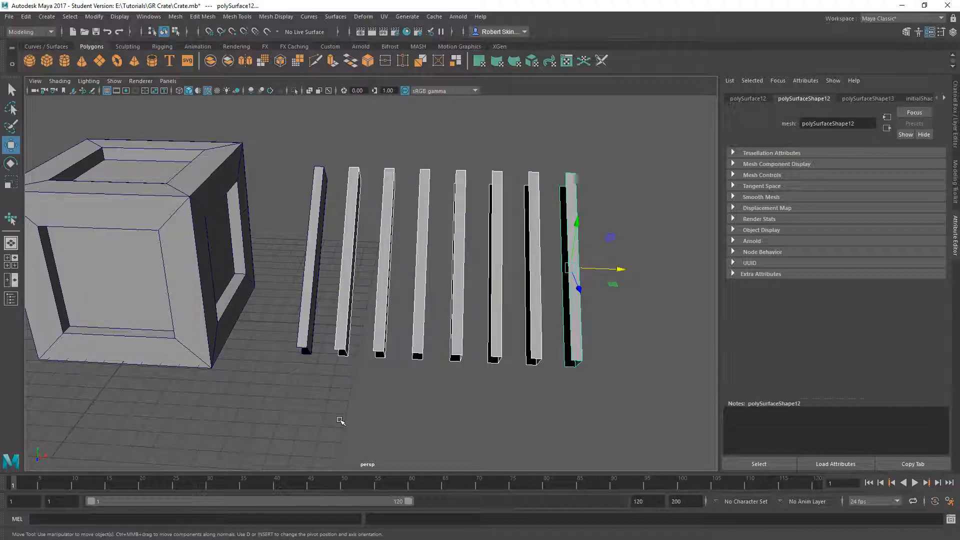
key(Delete)
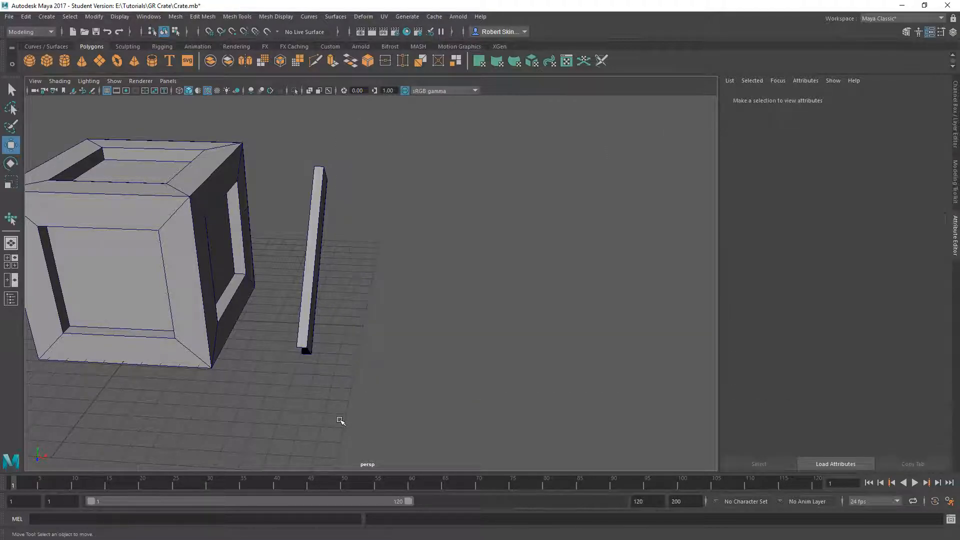
Move the original plank along X into the recessed opening on the nearest side of the crate
click(322, 225)
drag(350, 261, 261, 265)
alt+drag(370, 263, 257, 277)
alt+right_drag(257, 277, 350, 280)
alt+drag(370, 280, 291, 295)
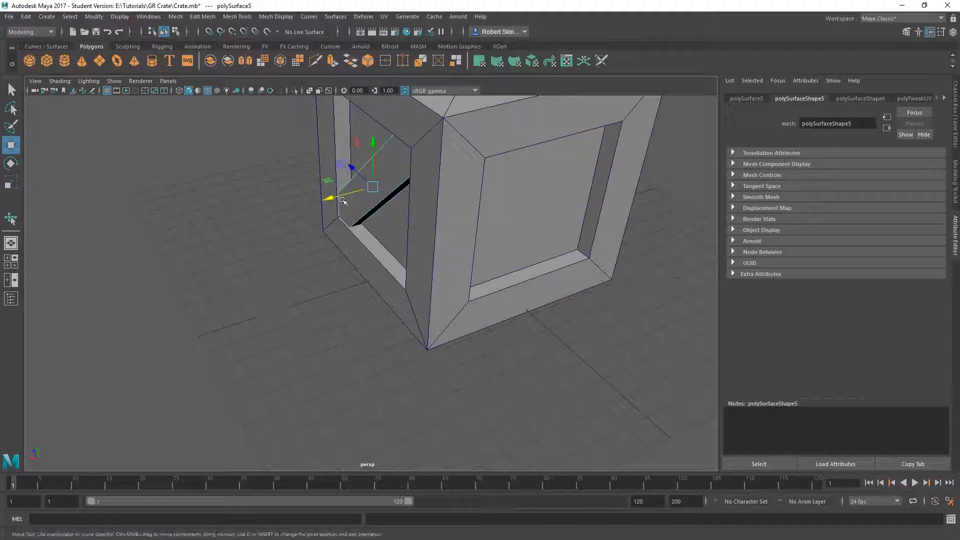
alt+drag(344, 200, 381, 210)
Duplicate the plank and move the copy across the crate to the opposite side's opening
key(ctrl+d)
drag(202, 234, 508, 279)
key(e)
key(w)
key(f)
alt+right_drag(476, 269, 350, 260)
alt+drag(350, 260, 507, 330)
Create two more plank copies with Duplicate with Transform for the two remaining side openings
key(shift+d)
drag(495, 291, 486, 285)
alt+drag(537, 268, 516, 244)
key(shift+d)
alt+drag(368, 231, 429, 255)
alt+drag(414, 306, 475, 248)
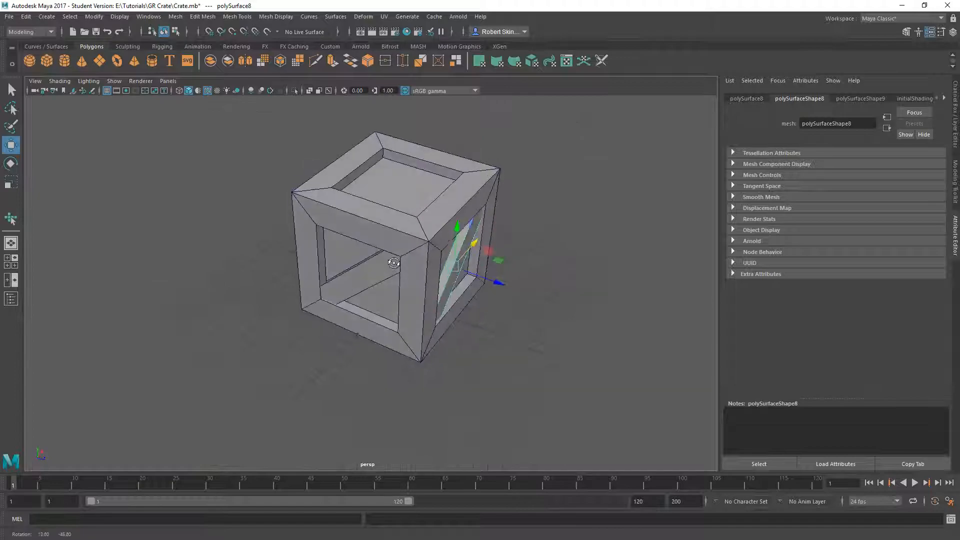
Duplicate a side plank, raise it above the crate, rotate it flat and fit it into the top opening
key(ctrl+d)
shift+click(485, 284)
click(494, 294)
click(457, 262)
drag(453, 237, 465, 85)
key(e)
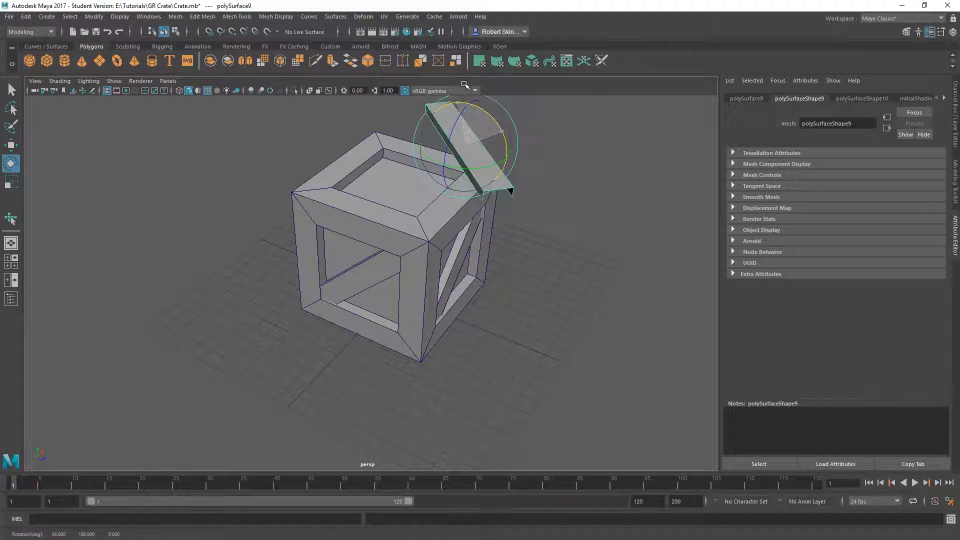
alt+drag(437, 192, 452, 184)
alt+middle_drag(453, 184, 436, 248)
key(w)
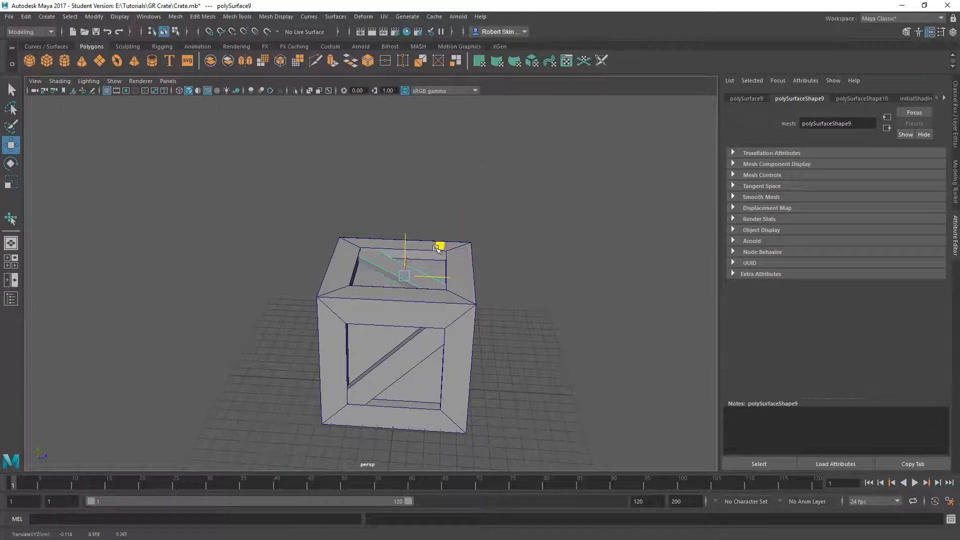
Duplicate the top plank, move the copy below the crate, flip it by rotation and fit it into the bottom opening
key(ctrl+d)
drag(403, 233, 403, 388)
alt+middle_drag(403, 388, 408, 260)
scroll(408, 259, up, 3)
alt+drag(412, 320, 416, 402)
key(e)
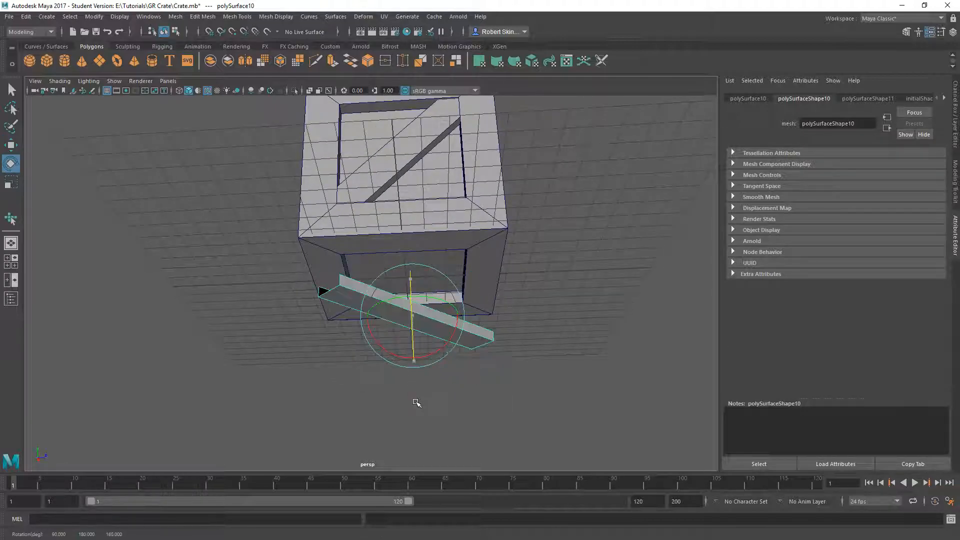
key(w)
alt+drag(416, 332, 415, 368)
drag(412, 292, 362, 280)
drag(375, 362, 360, 271)
Duplicate one of the side planks and rotate the copy so the two planks cross in an X
click(360, 270)
alt+middle_drag(360, 271, 430, 223)
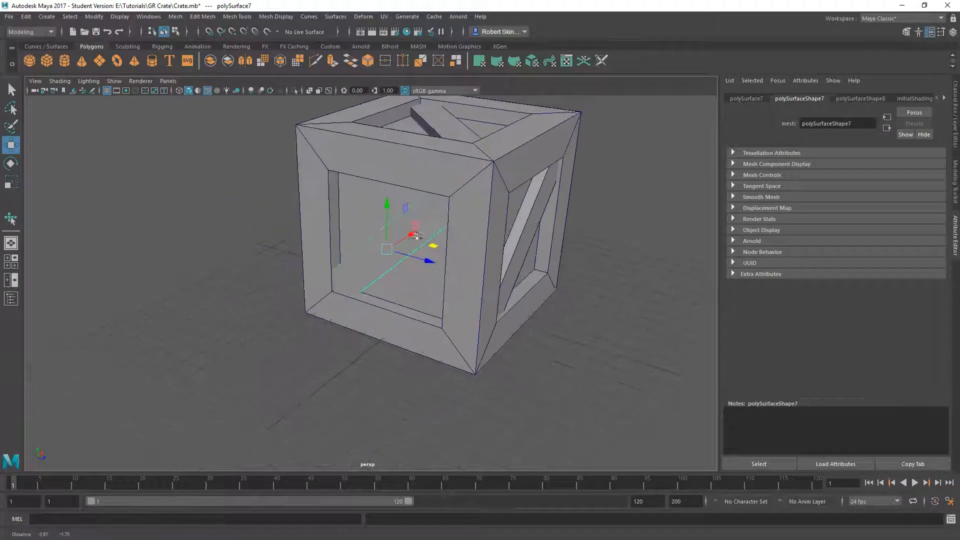
alt+drag(430, 223, 440, 204)
alt+middle_drag(440, 204, 435, 237)
scroll(435, 236, up, 3)
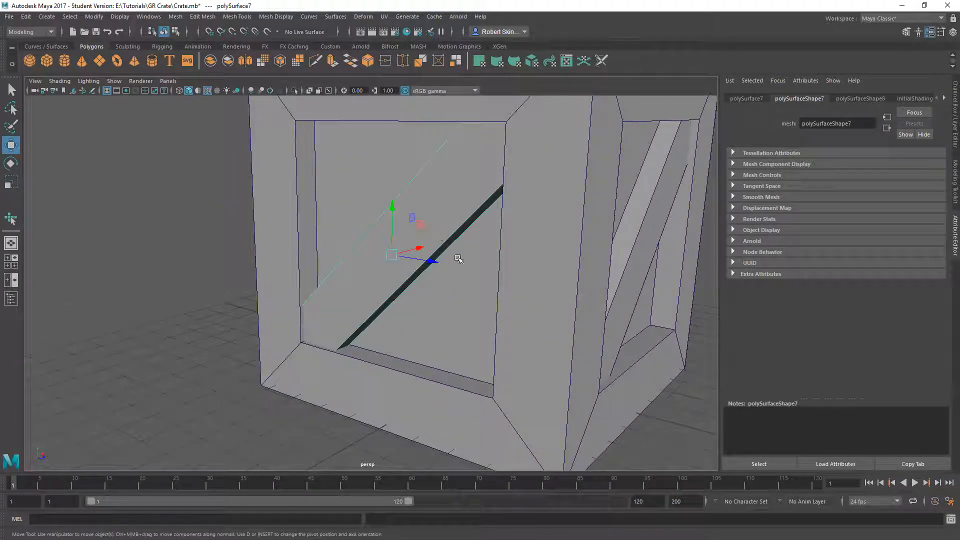
key(ctrl+d)
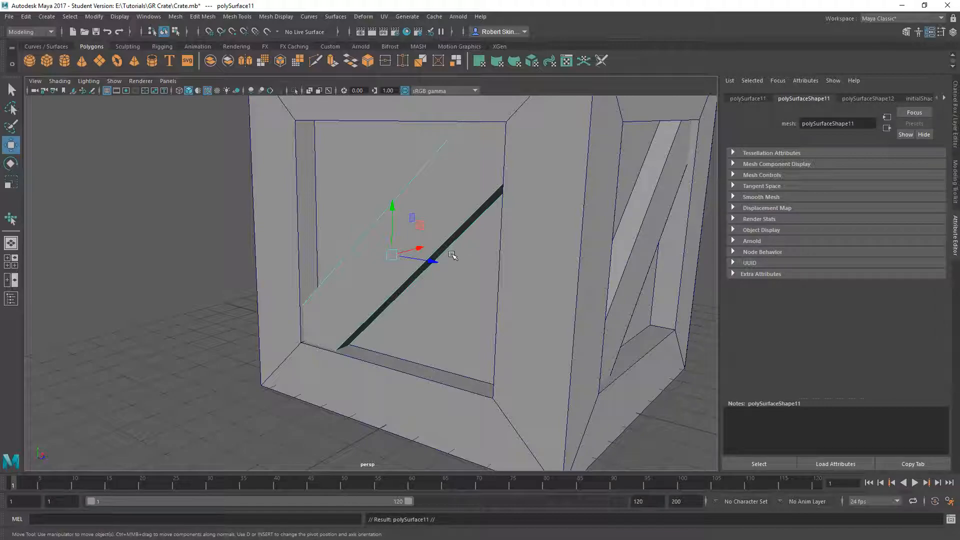
key(e)
drag(424, 232, 425, 294)
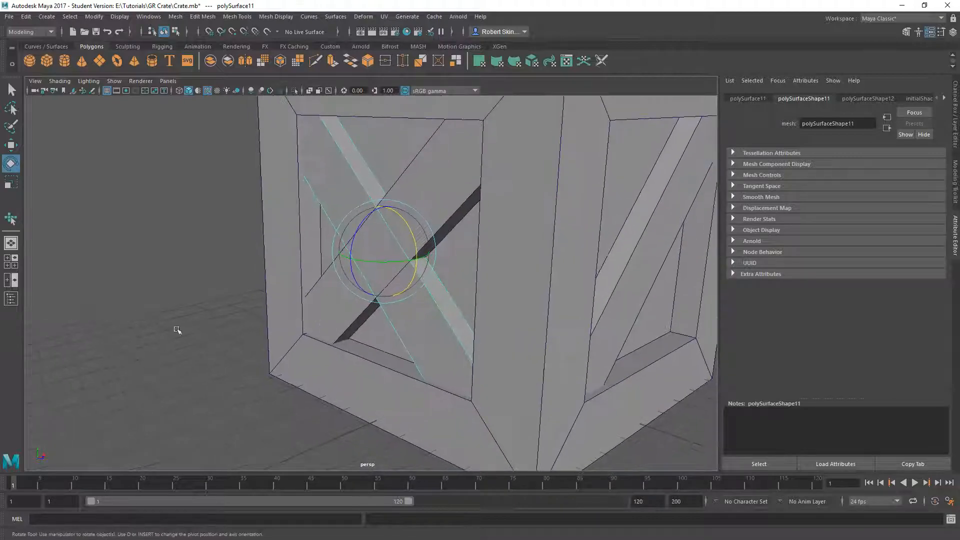
Examine the overlap of the two crossed planks from several angles and compare it with the single-plank side
click(215, 335)
alt+drag(225, 320, 293, 293)
scroll(388, 224, down, 5)
click(503, 271)
alt+drag(503, 272, 491, 297)
click(652, 273)
click(366, 274)
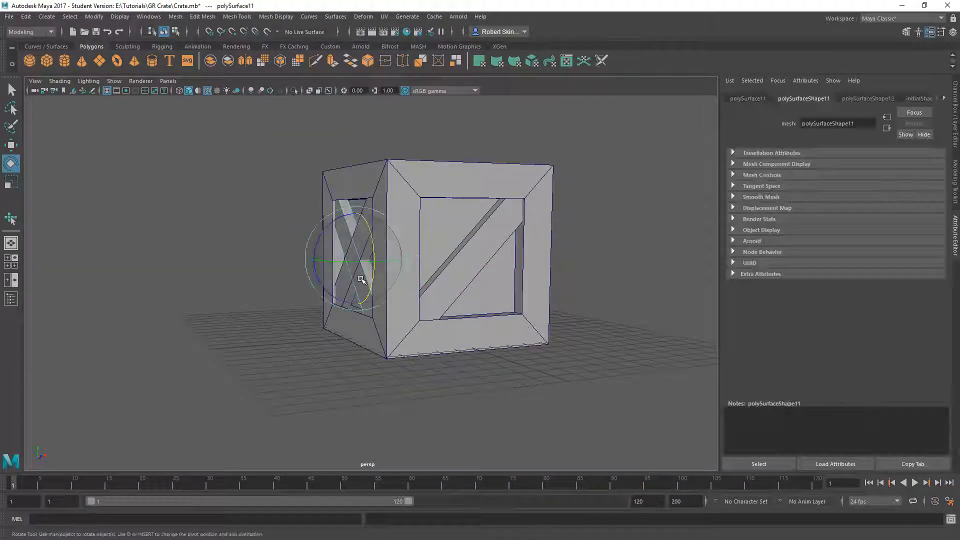
scroll(380, 285, up, 5)
mouse_move(385, 287)
alt+mouse_down()
mouse_move(411, 290)
mouse_move(364, 298)
mouse_move(383, 291)
alt+mouse_up()
scroll(411, 290, up, 4)
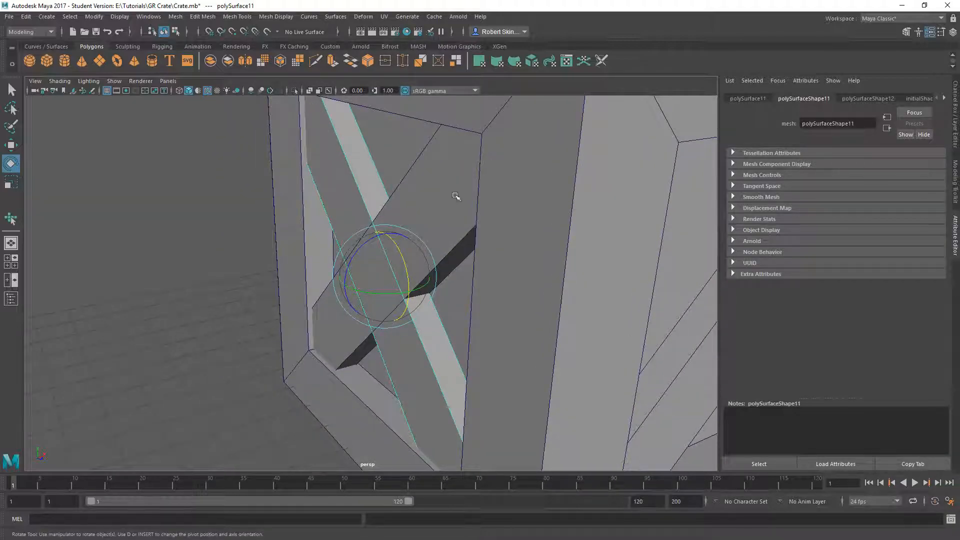
click(409, 215)
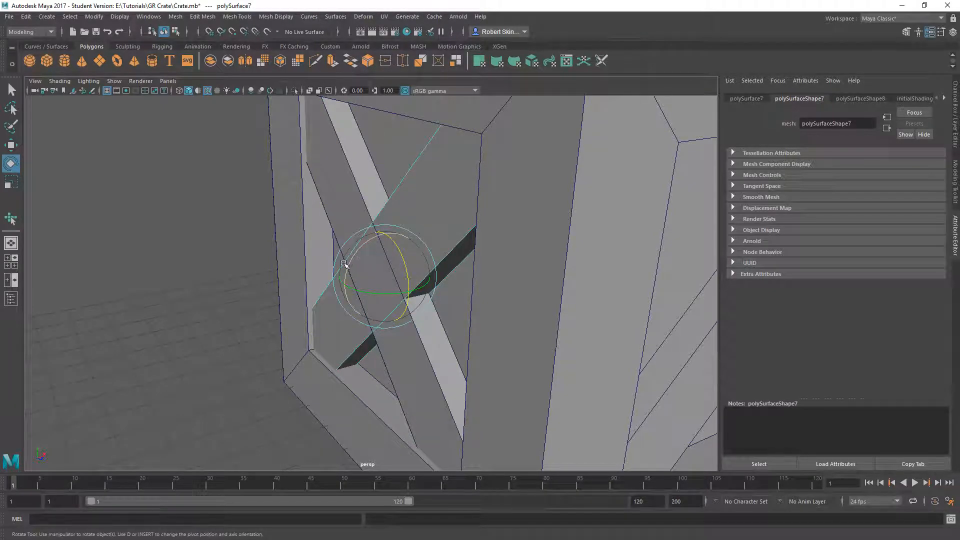
alt+drag(345, 336, 382, 334)
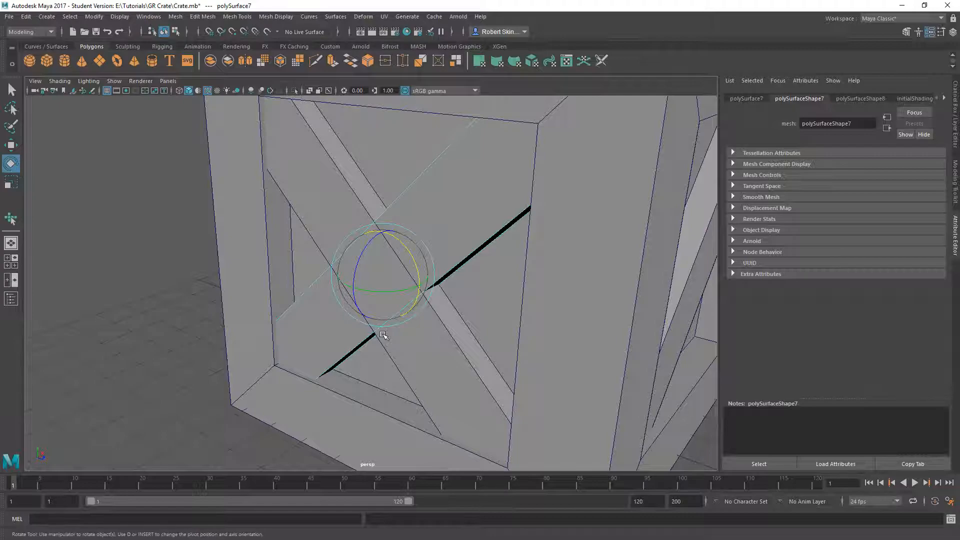
alt+drag(418, 306, 392, 310)
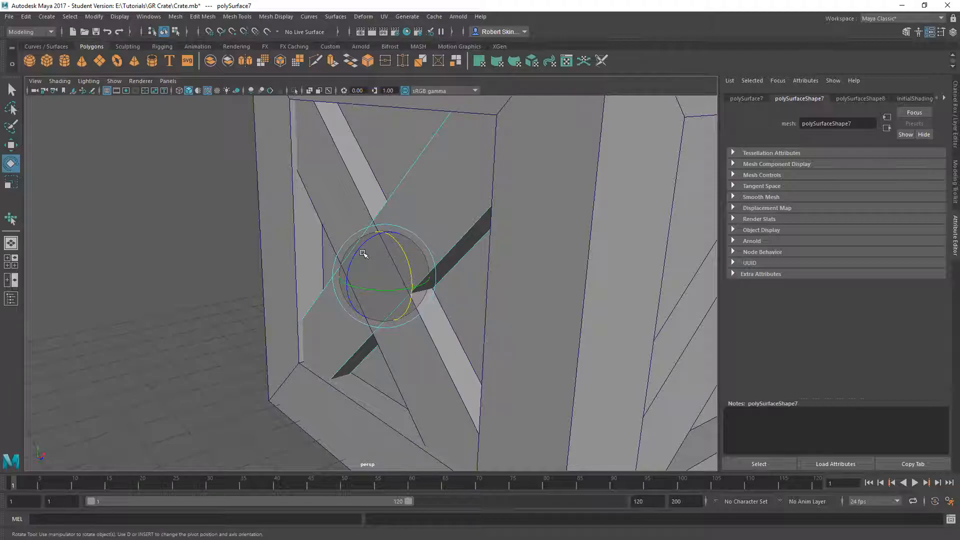
Push the original diagonal plank slightly inward along X behind the crossing plank and deselect it
drag(365, 269, 442, 274)
key(w)
alt+right_drag(442, 273, 324, 307)
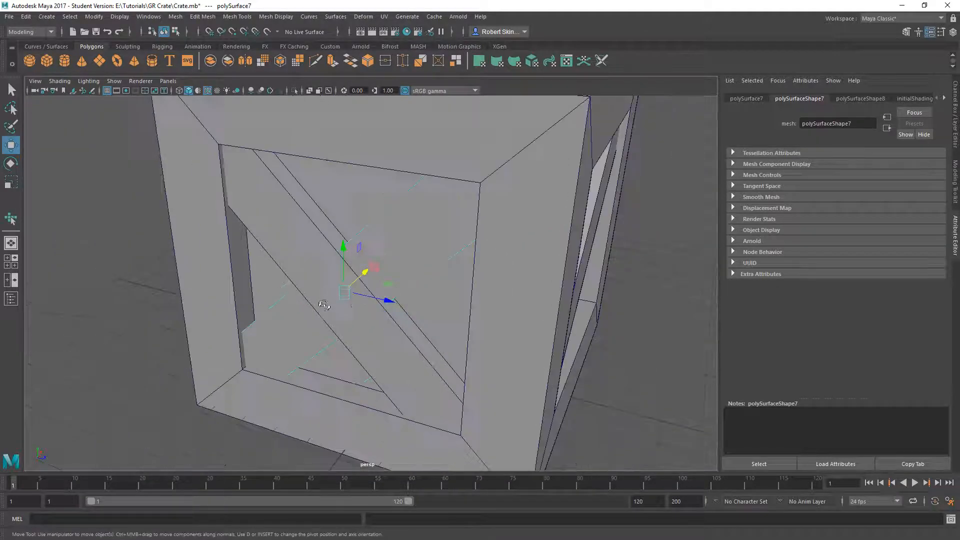
alt+drag(324, 307, 452, 295)
click(452, 295)
alt+drag(365, 328, 300, 322)
alt+right_drag(460, 320, 385, 326)
alt+drag(385, 326, 358, 313)
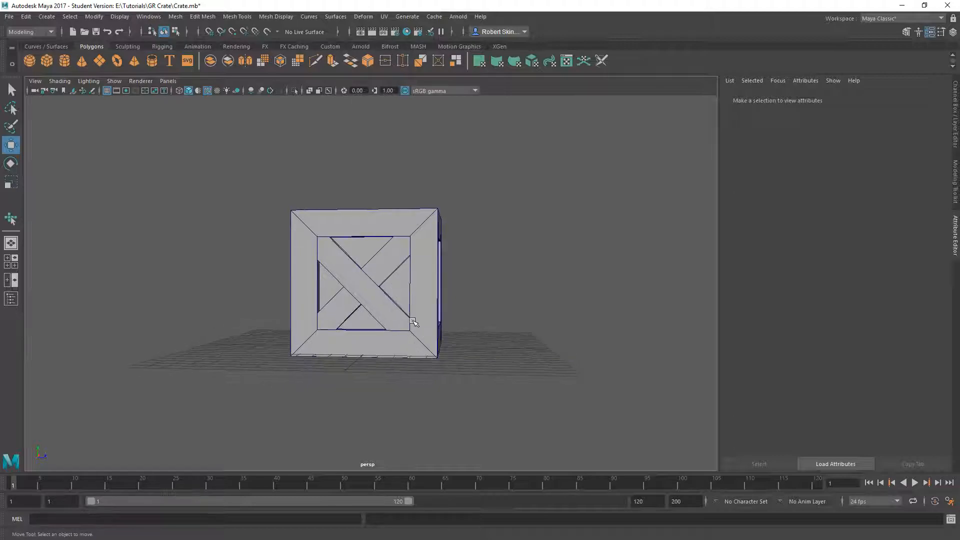
Delete the crossing plank, leaving a single diagonal plank on that side of the crate
alt+right_drag(462, 320, 412, 320)
scroll(396, 304, up, 10)
alt+drag(371, 327, 411, 262)
scroll(330, 304, down, 5)
click(411, 262)
key(Delete)
scroll(437, 325, down, 5)
alt+drag(435, 319, 360, 233)
scroll(398, 317, down, 6)
Rotate the first side plank within its opening so it runs along the opposite diagonal
click(386, 281)
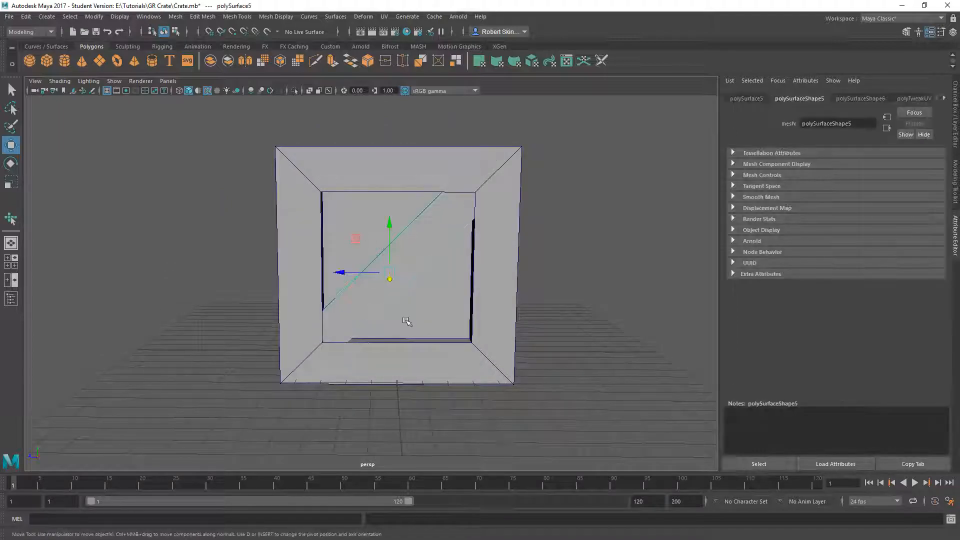
key(e)
drag(424, 244, 430, 258)
drag(440, 310, 441, 311)
alt+drag(498, 299, 485, 278)
scroll(428, 268, down, 4)
alt+drag(428, 267, 357, 283)
alt+drag(440, 235, 345, 258)
Rotate the top and bottom planks onto the opposite diagonals of their openings and clear the selection
click(386, 250)
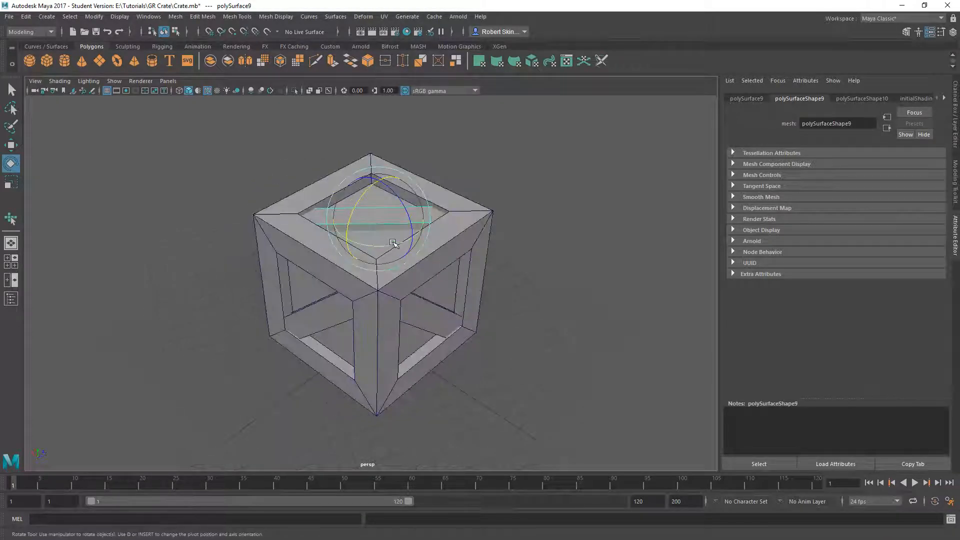
alt+drag(402, 282, 379, 215)
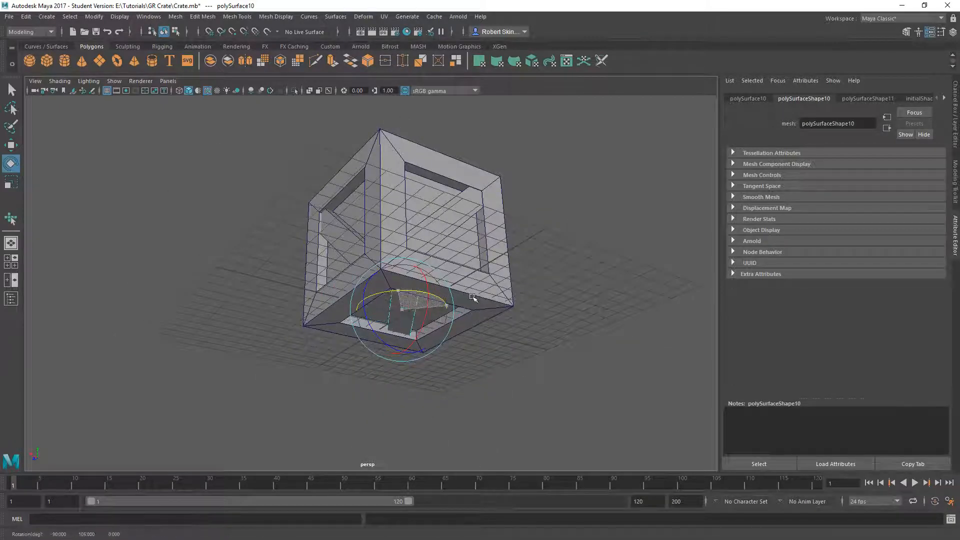
alt+drag(440, 345, 426, 300)
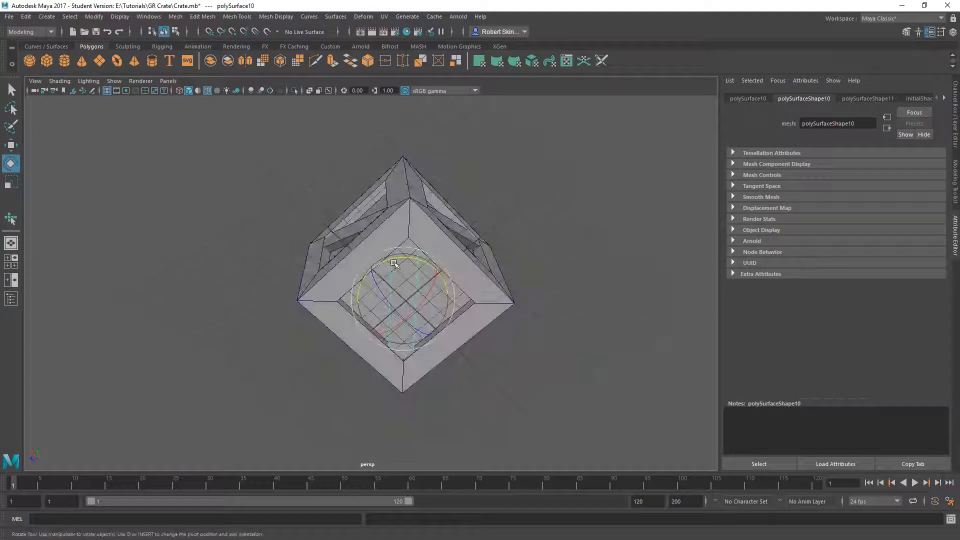
key(w)
drag(361, 298, 498, 335)
click(497, 337)
Select the crate frame and examine the plank arrangement on all sides of the assembled crate
alt+drag(475, 243, 423, 223)
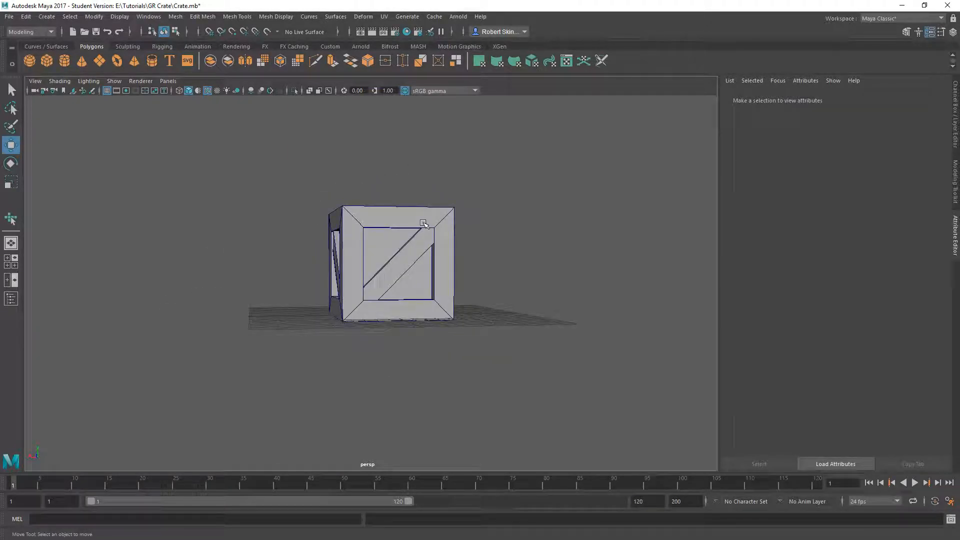
alt+drag(351, 230, 397, 249)
scroll(398, 249, up, 3)
click(457, 206)
alt+middle_drag(425, 188, 378, 230)
scroll(378, 230, down, 1)
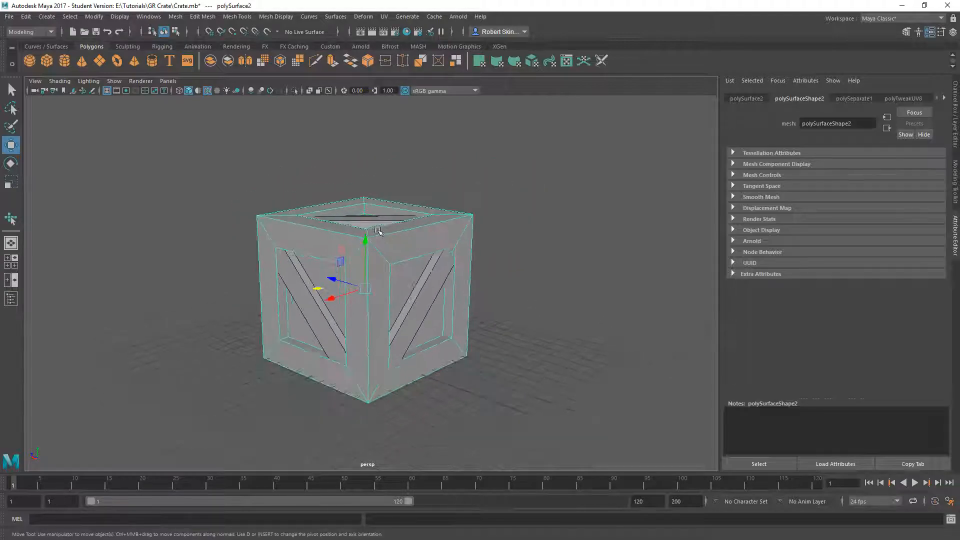
alt+drag(378, 230, 385, 281)
alt+middle_drag(385, 281, 389, 224)
alt+drag(390, 253, 394, 223)
alt+middle_drag(393, 210, 392, 238)
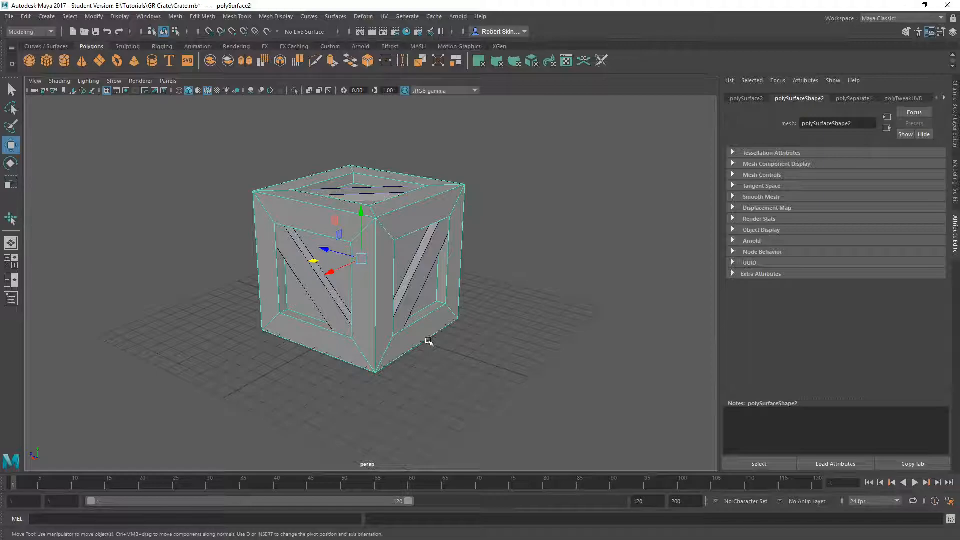
alt+drag(415, 225, 375, 265)
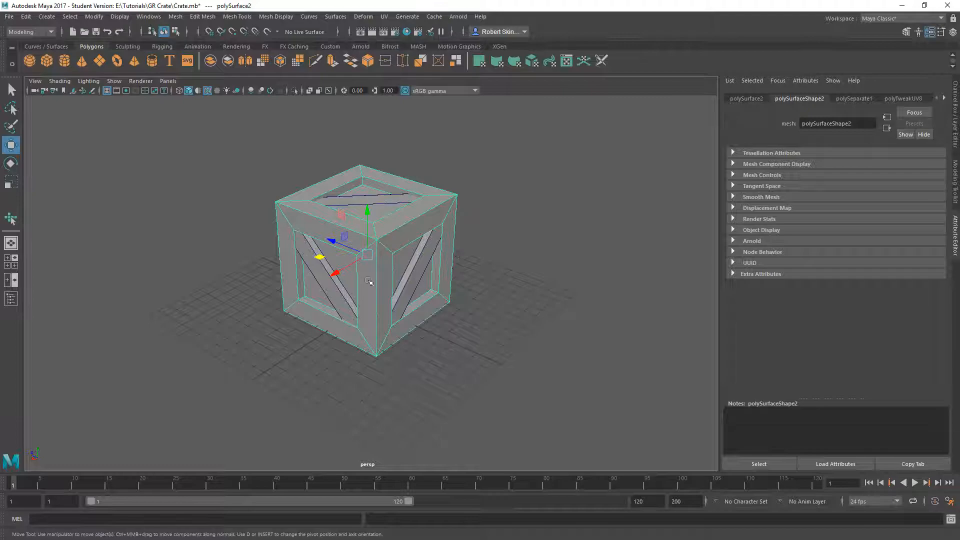
alt+drag(395, 256, 399, 268)
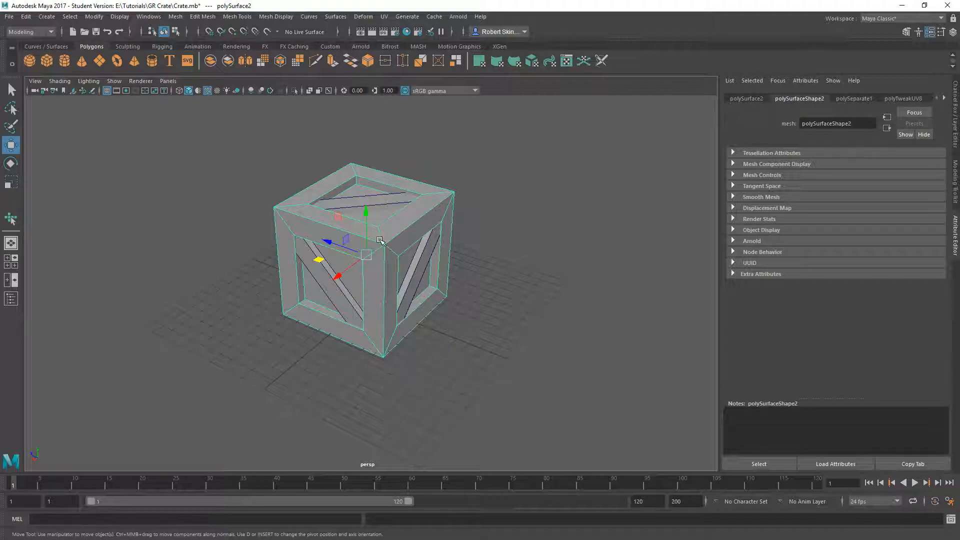
scroll(383, 239, up, 6)
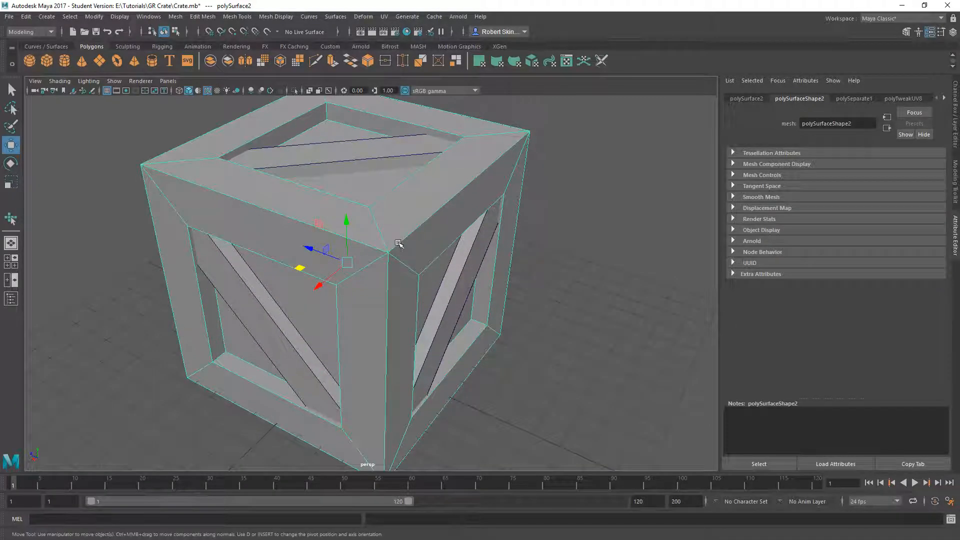
scroll(399, 244, down, 2)
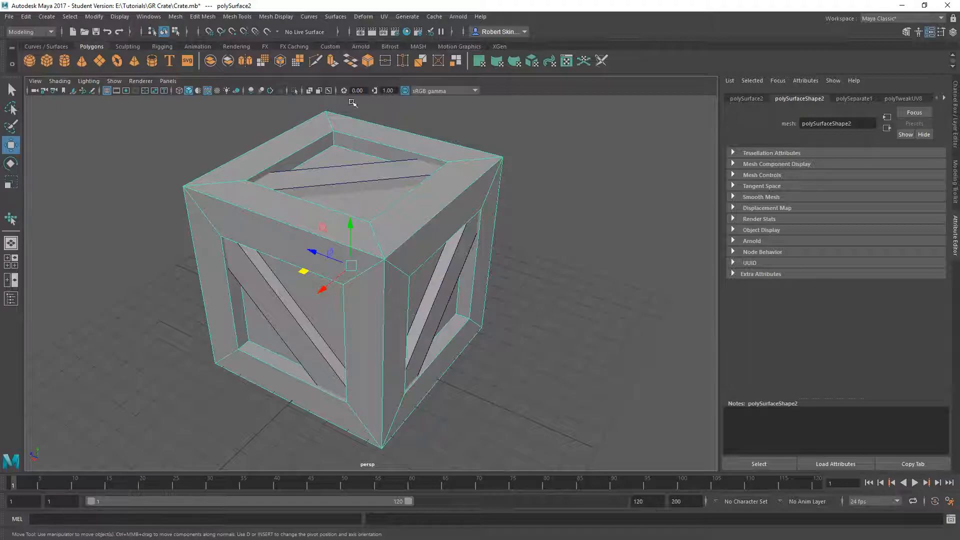
Hide the unselected planks so only the crate frame remains in the viewport
scroll(390, 242, down, 4)
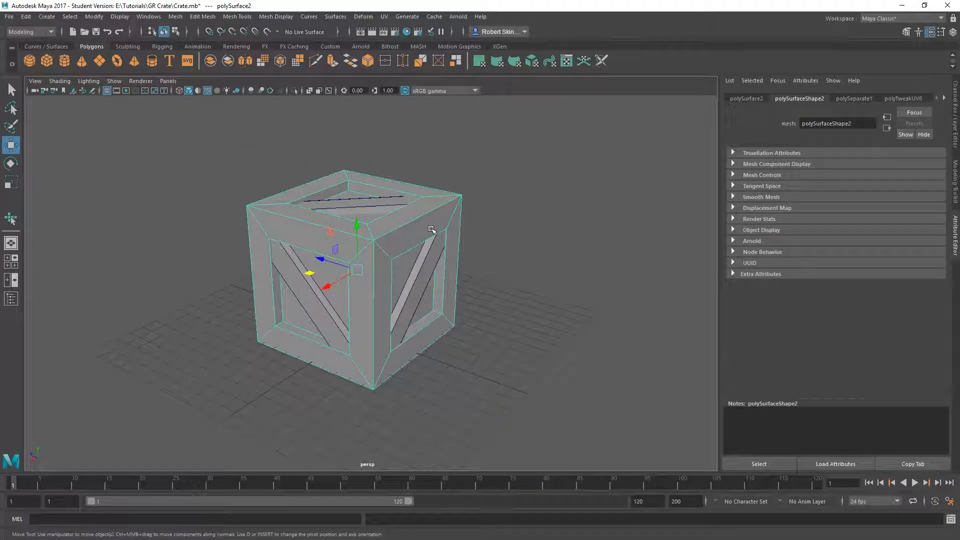
mouse_move(359, 264)
alt+mouse_down()
mouse_move(374, 276)
mouse_move(367, 281)
alt+mouse_up()
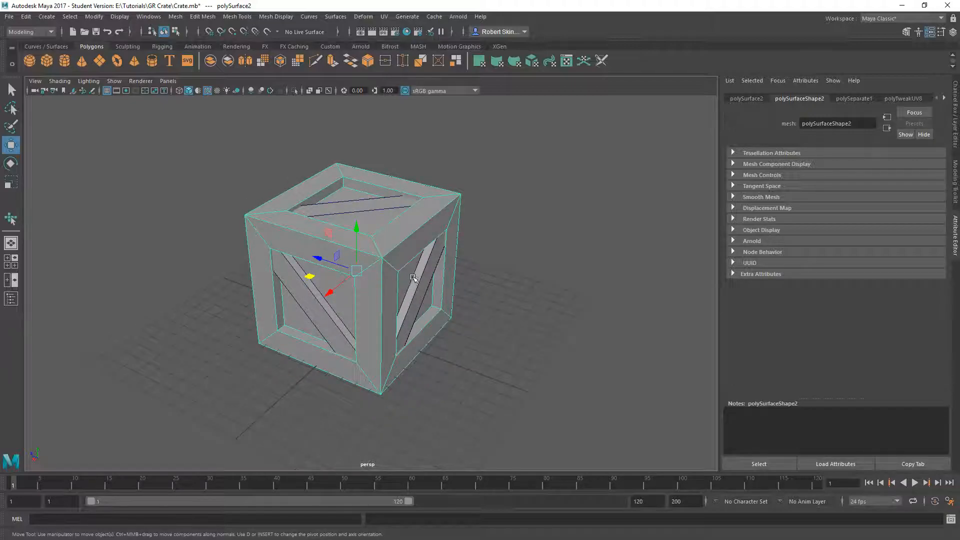
alt+drag(424, 276, 403, 276)
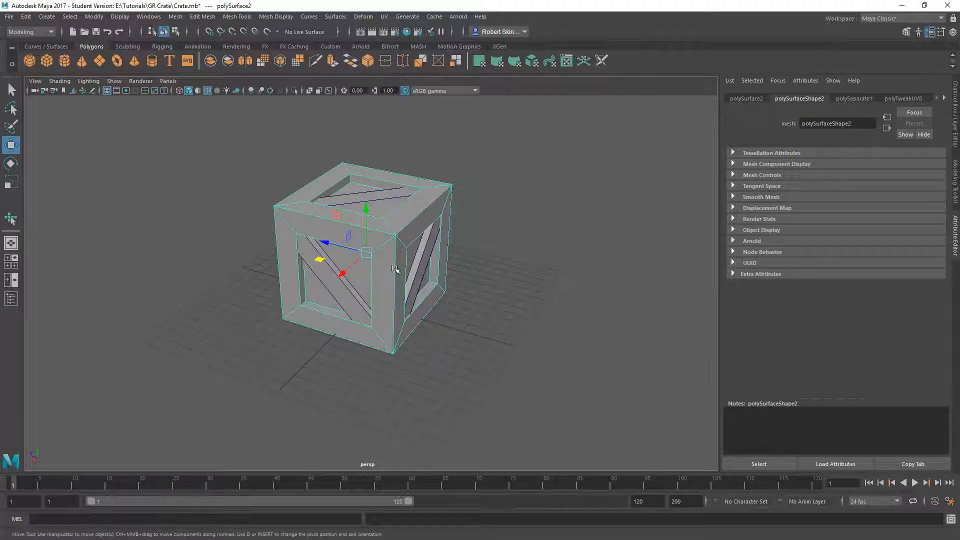
click(428, 246)
click(420, 225)
click(437, 208)
key(alt+h)
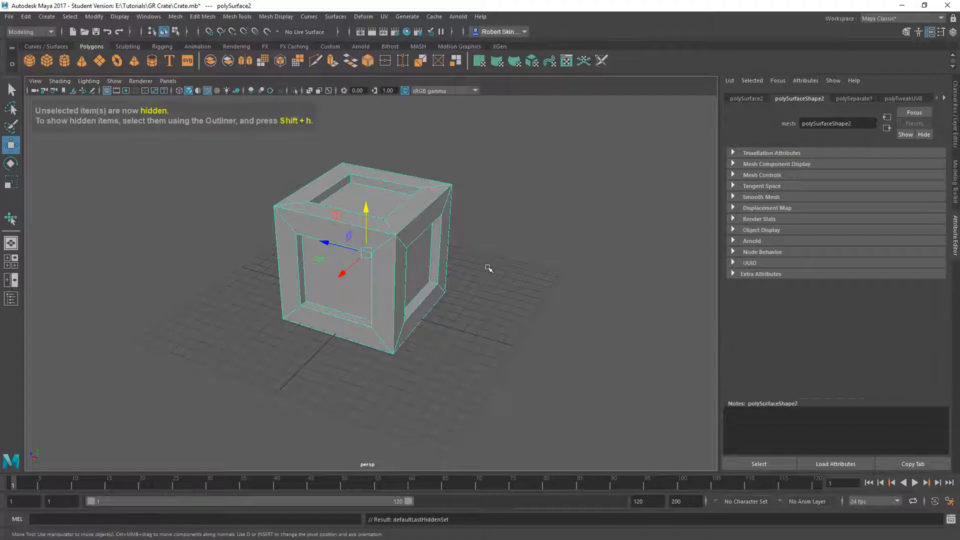
scroll(457, 240, up, 4)
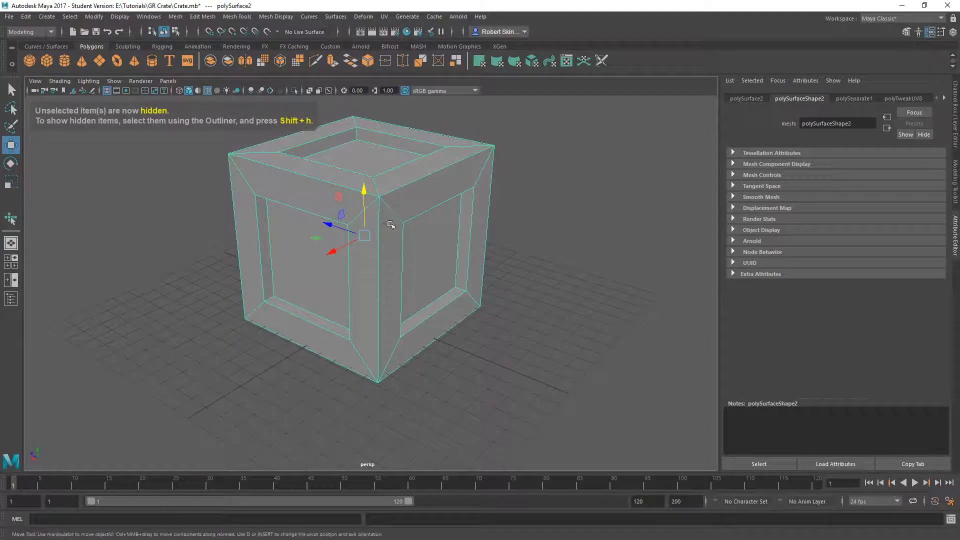
scroll(390, 225, down, 2)
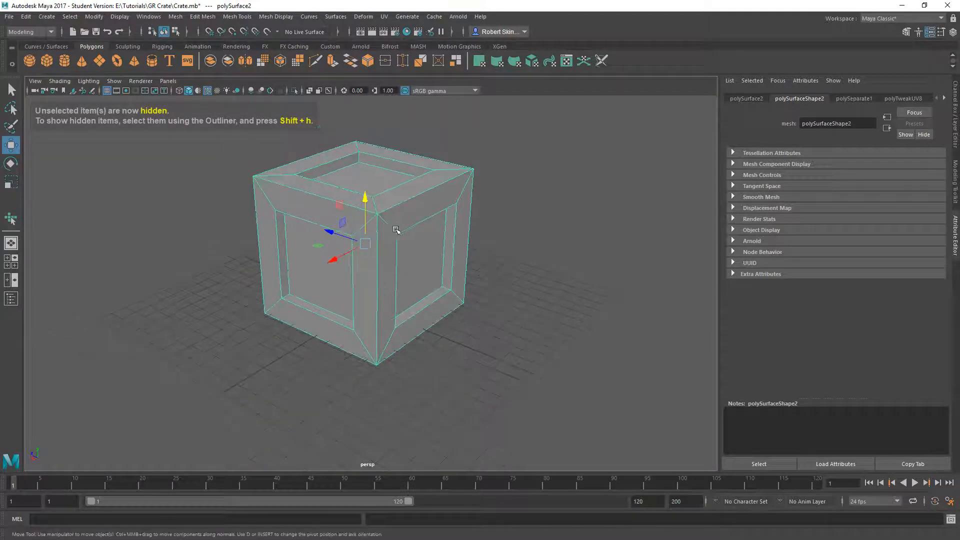
alt+middle_drag(392, 228, 409, 232)
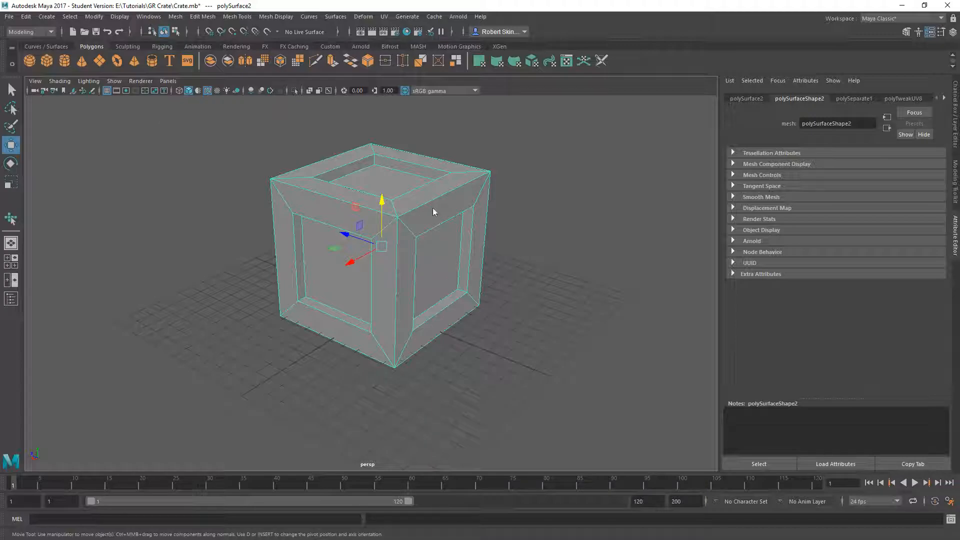
Switch the frame to face selection and select the recessed centre faces on all four vertical sides
right_drag(434, 212, 428, 241)
click(472, 249)
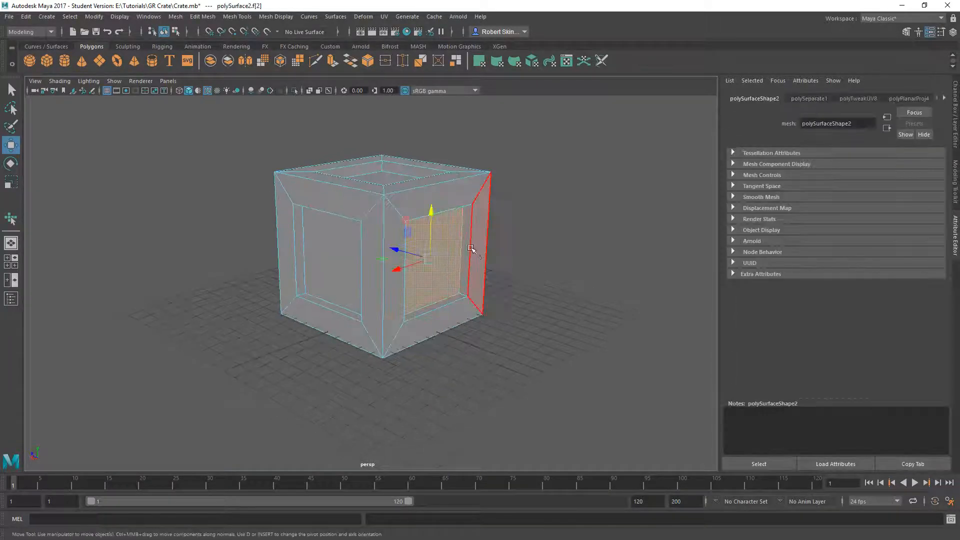
click(465, 259)
click(455, 203)
click(549, 246)
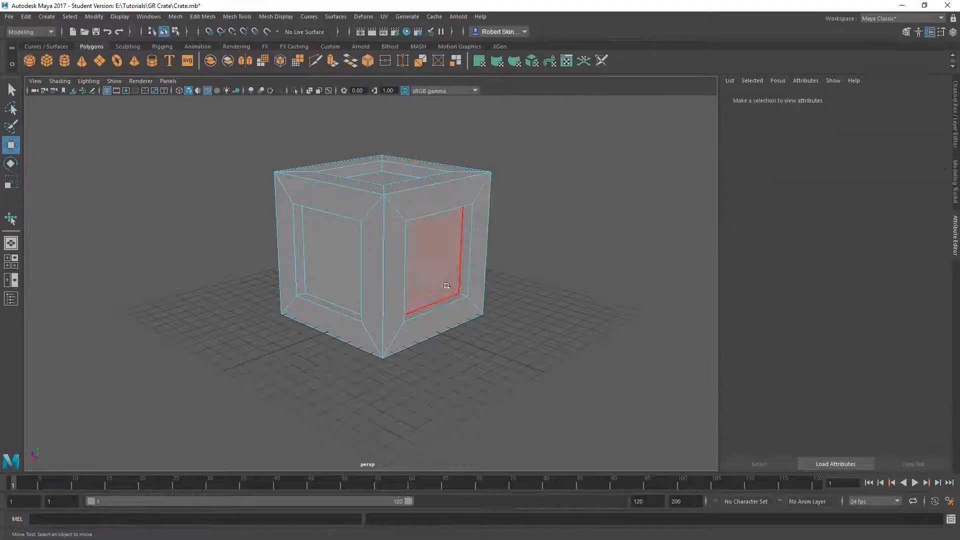
click(443, 267)
shift+click(343, 258)
alt+drag(283, 274, 411, 270)
shift+click(345, 271)
shift+click(335, 282)
alt+drag(332, 283, 392, 307)
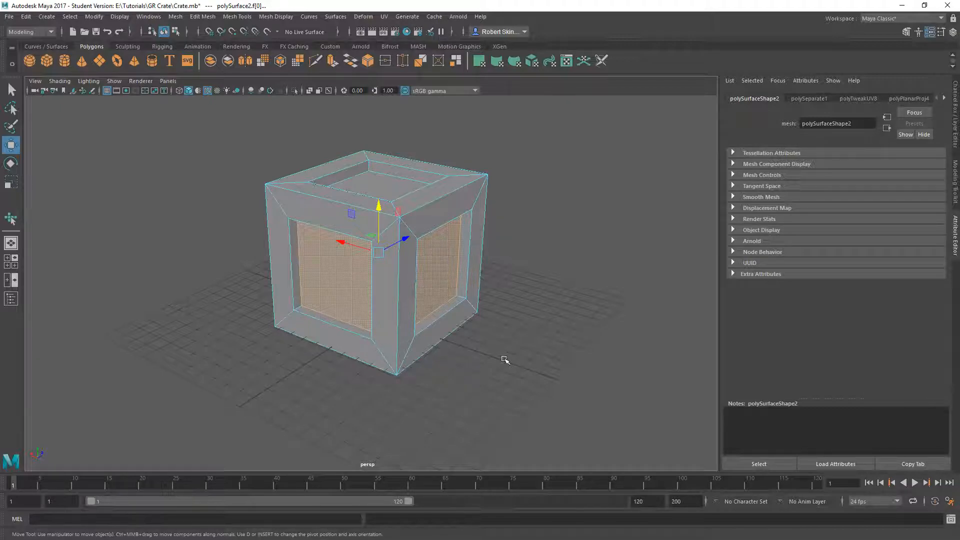
Grow the face selection twice to cover all four vertical sides, and check it around the crate
key(shift+period)
key(shift+period)
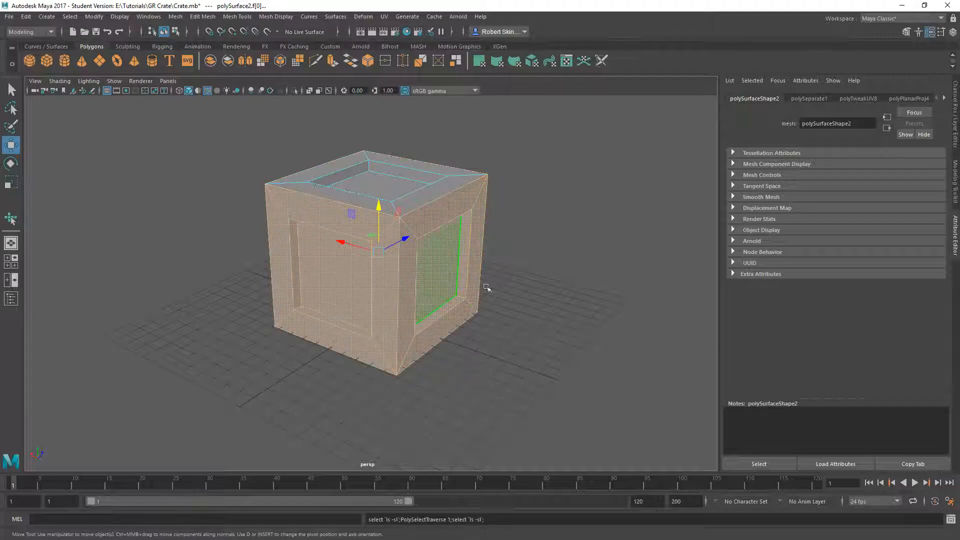
alt+drag(485, 294, 493, 272)
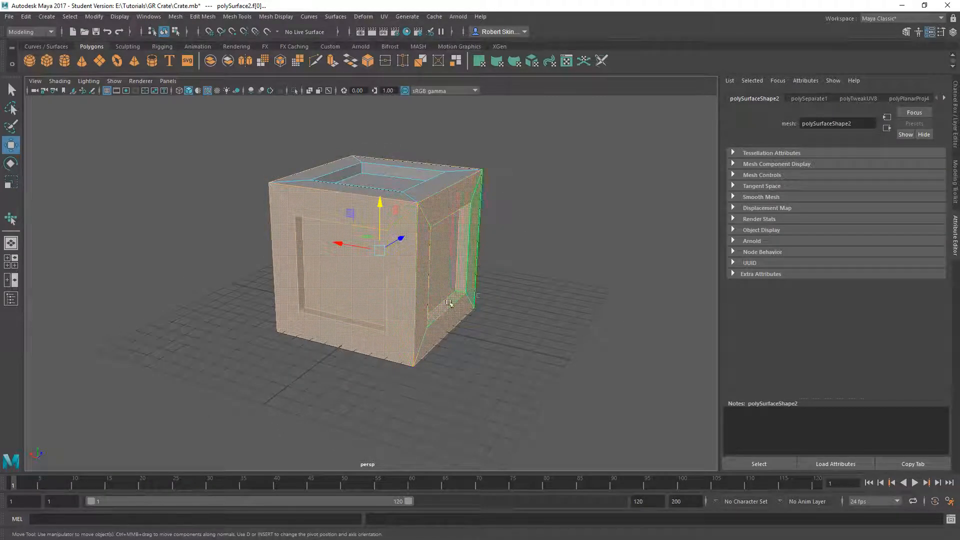
alt+drag(299, 256, 417, 245)
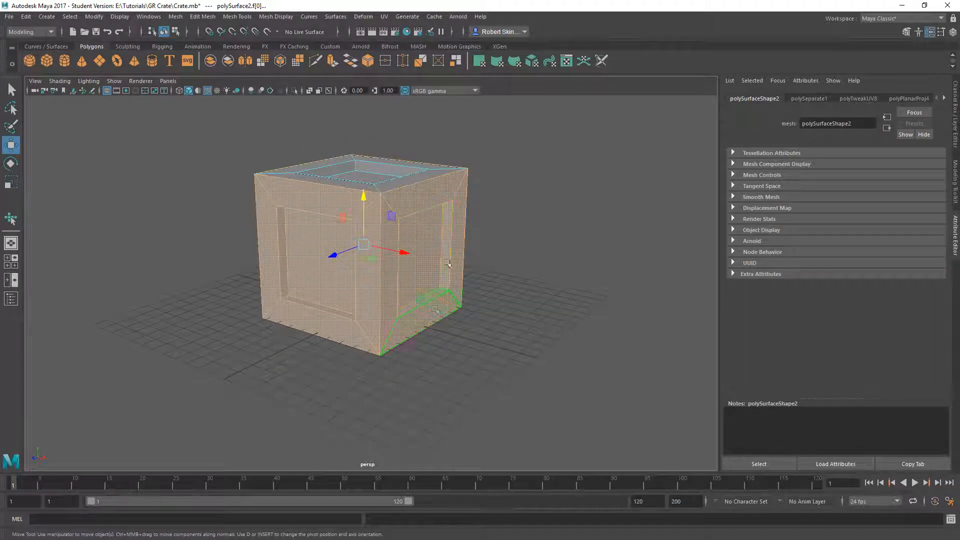
alt+drag(330, 224, 508, 100)
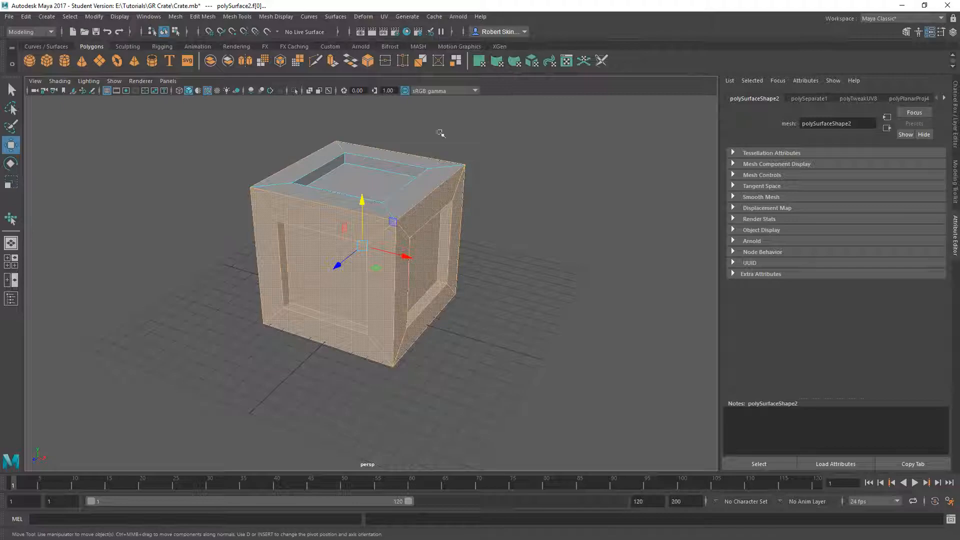
alt+drag(345, 181, 378, 286)
mouse_move(433, 233)
alt+mouse_down()
mouse_move(402, 207)
mouse_move(430, 226)
alt+mouse_up()
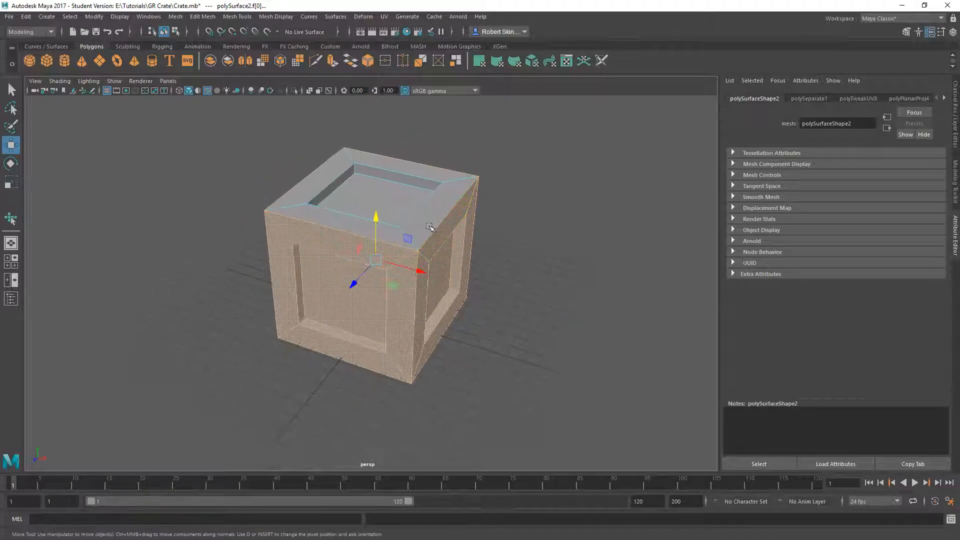
alt+drag(430, 268, 475, 145)
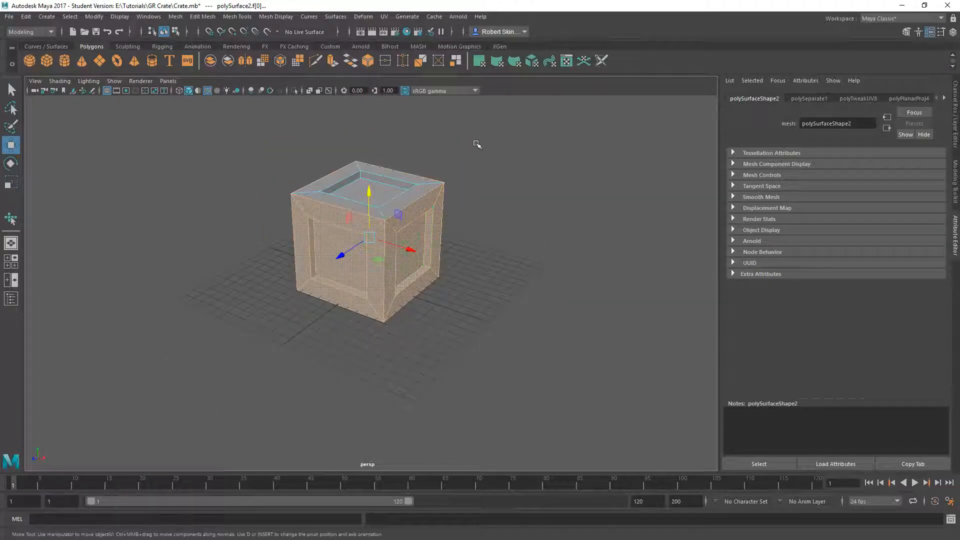
Apply a cylindrical UV projection to the selected side faces and open the UV Editor beside the crate
click(501, 65)
alt+drag(373, 220, 378, 242)
alt+middle_drag(465, 233, 328, 243)
click(567, 65)
drag(520, 143, 565, 143)
alt+right_drag(533, 275, 545, 272)
alt+middle_drag(545, 273, 531, 286)
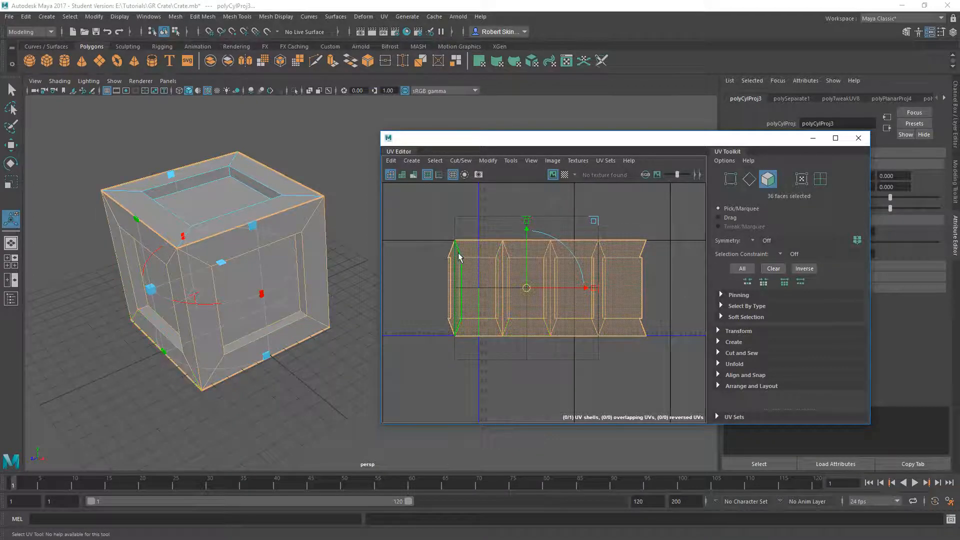
Compare the crate's corner and inner rim faces with the projected UV shell to see where its seam falls
alt+middle_drag(233, 273, 245, 238)
alt+right_drag(210, 245, 223, 248)
alt+drag(180, 252, 208, 265)
alt+right_drag(208, 265, 230, 266)
alt+drag(229, 266, 239, 266)
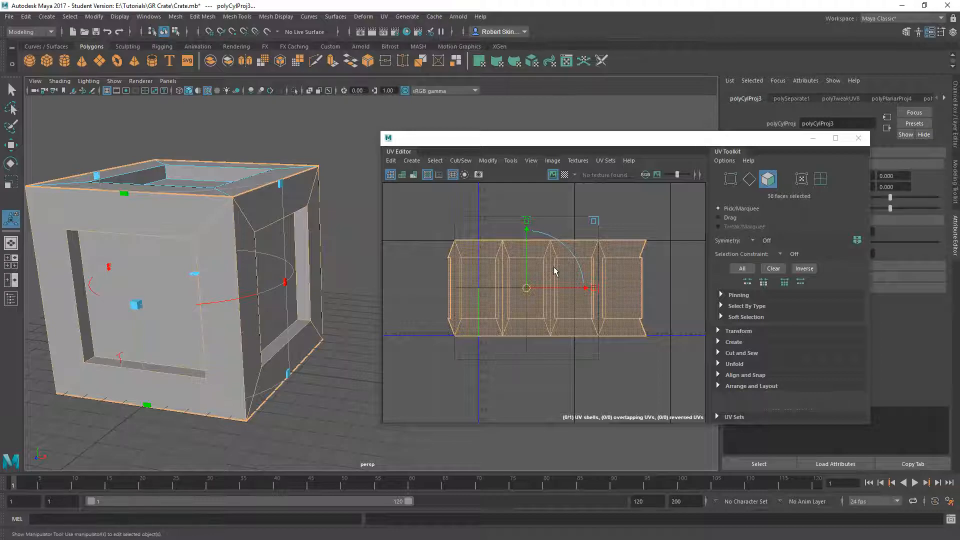
scroll(456, 253, up, 3)
alt+middle_drag(452, 256, 487, 249)
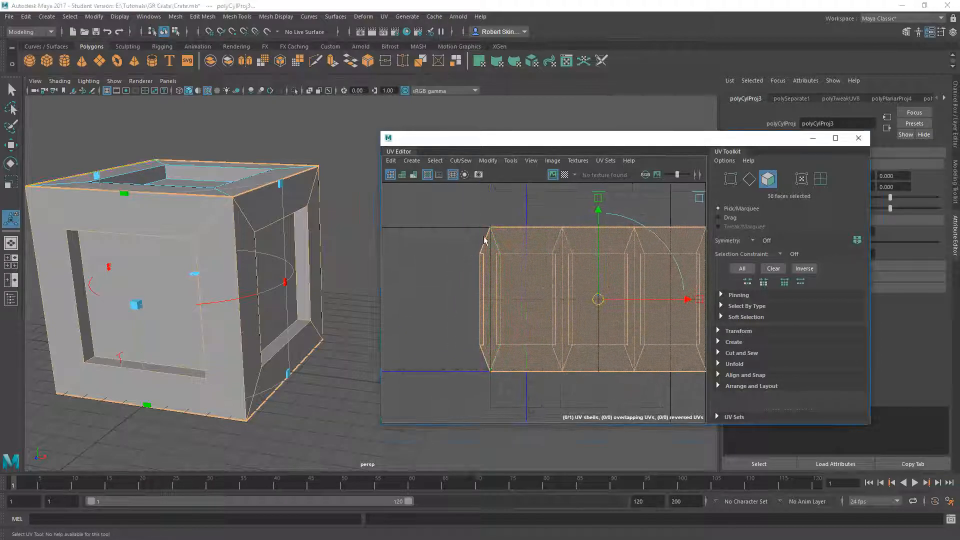
alt+drag(248, 283, 295, 176)
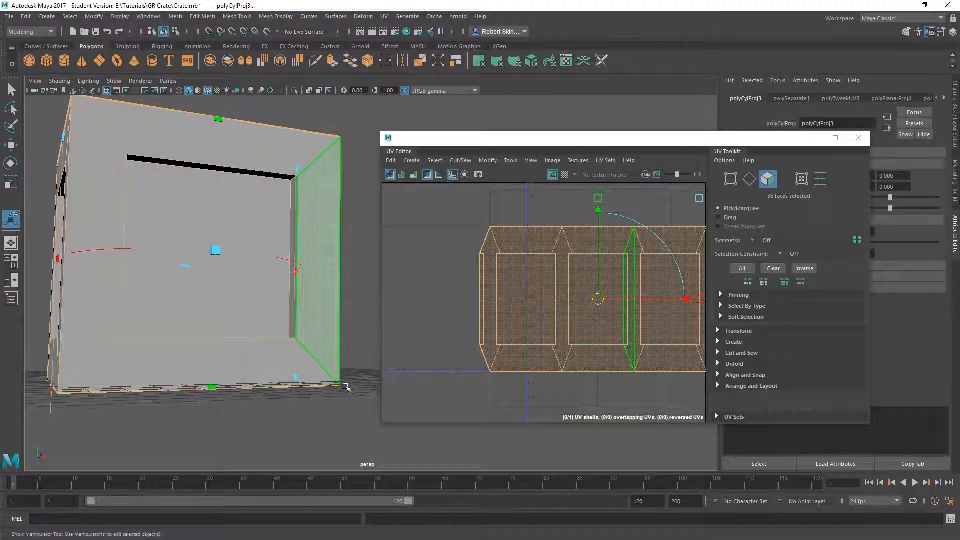
alt+drag(301, 340, 345, 406)
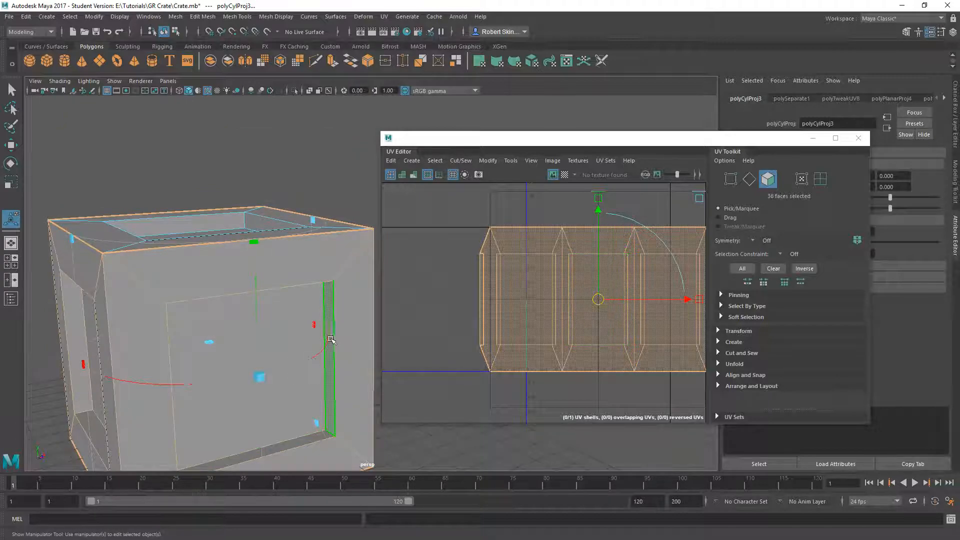
alt+drag(320, 306, 324, 205)
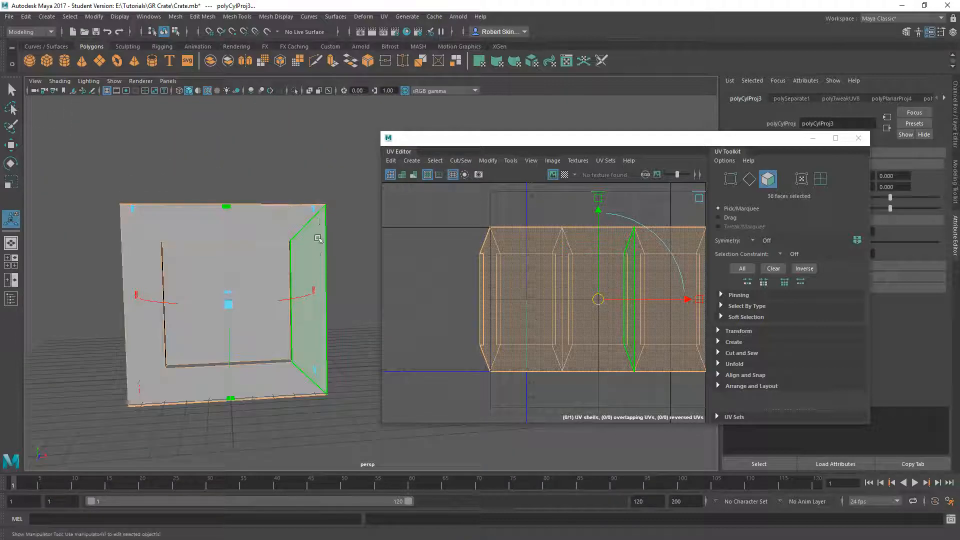
alt+drag(315, 257, 234, 265)
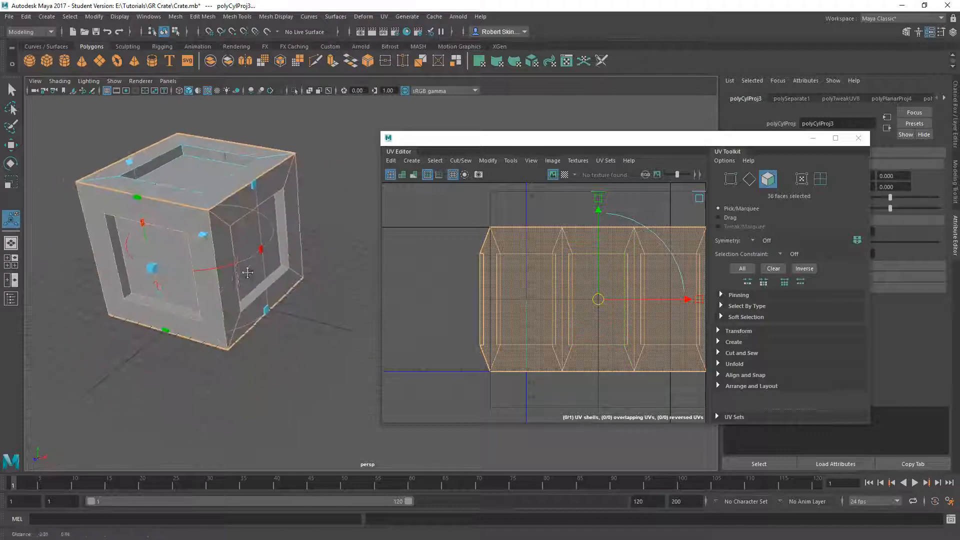
alt+middle_drag(234, 265, 316, 281)
scroll(397, 289, up, 1)
alt+drag(345, 281, 288, 259)
scroll(310, 272, up, 2)
alt+middle_drag(288, 258, 282, 282)
alt+drag(290, 281, 295, 220)
alt+middle_drag(619, 268, 443, 245)
scroll(443, 243, down, 3)
alt+middle_drag(595, 230, 613, 242)
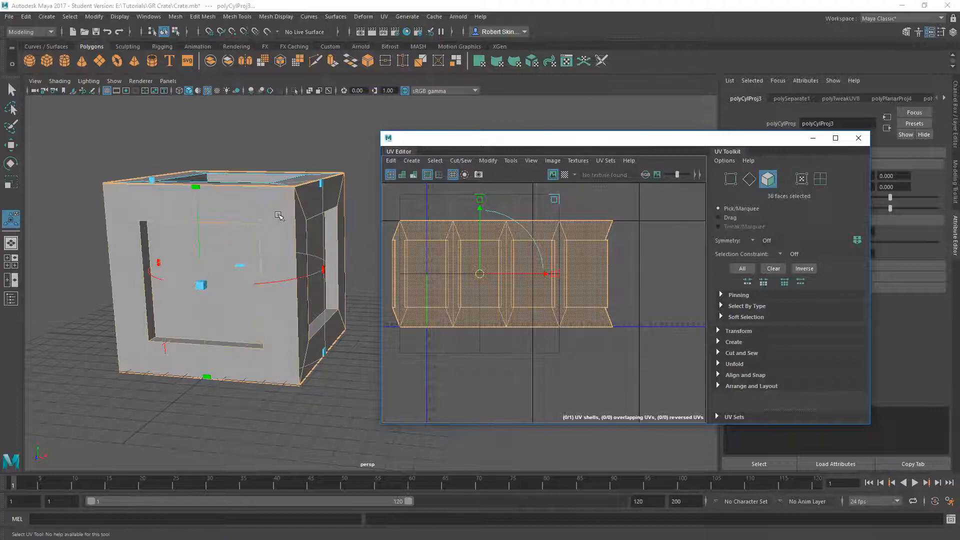
alt+drag(343, 299, 280, 210)
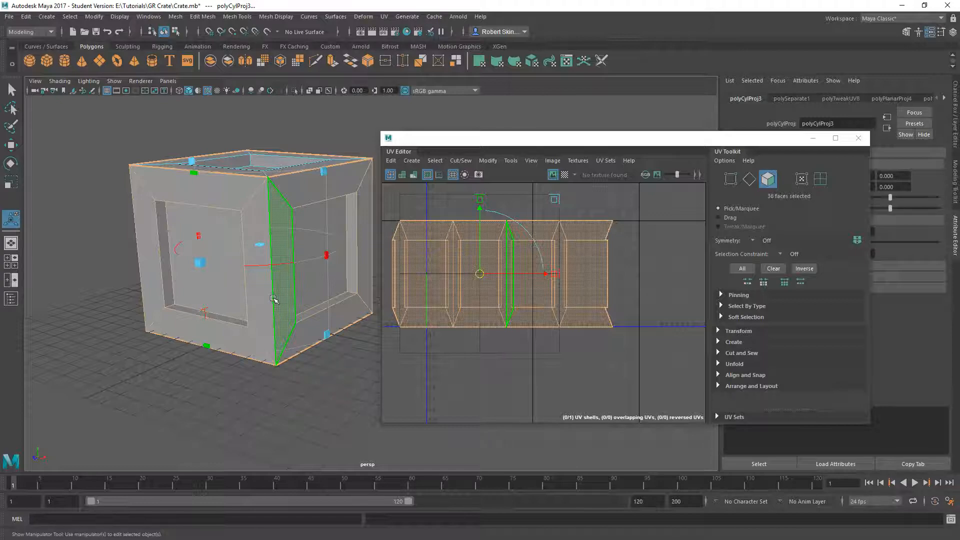
alt+drag(255, 196, 259, 272)
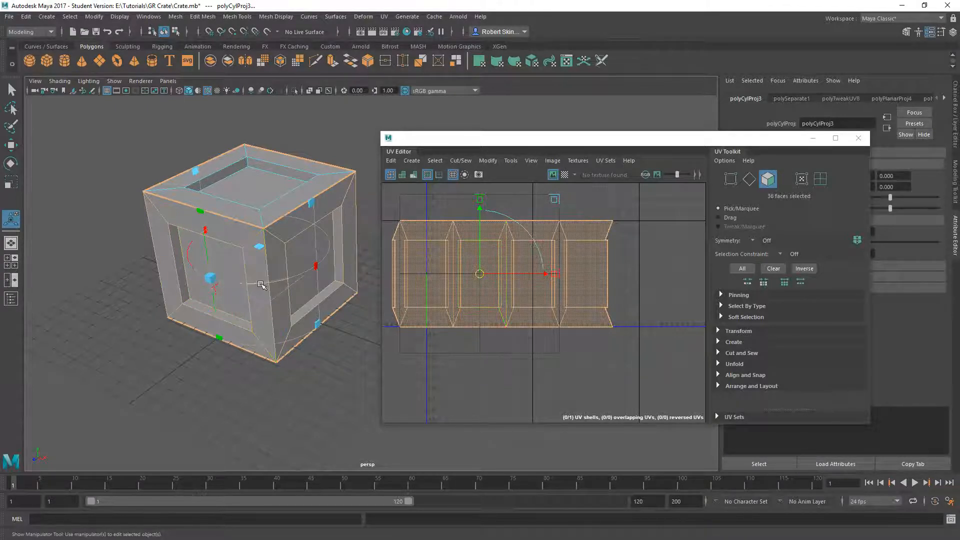
Rotate the cylindrical projection around the crate until its seam lies on a corner and the UV shell is rectangular
drag(260, 284, 305, 278)
alt+middle_drag(534, 290, 573, 291)
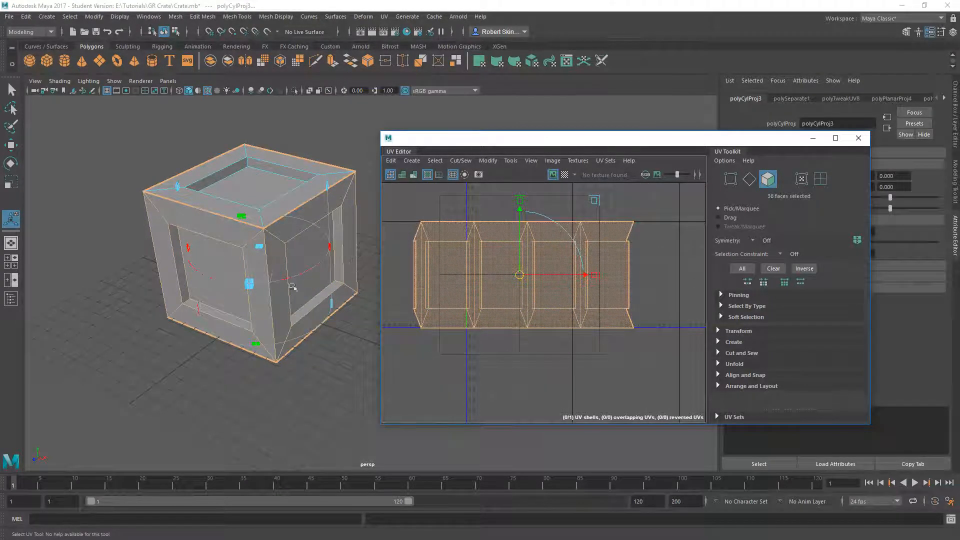
drag(288, 282, 293, 280)
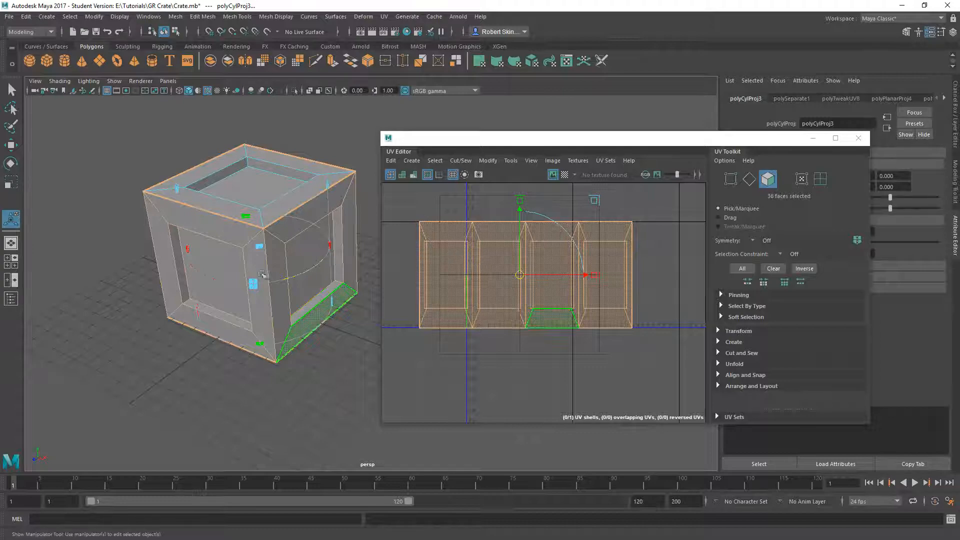
alt+drag(323, 312, 260, 193)
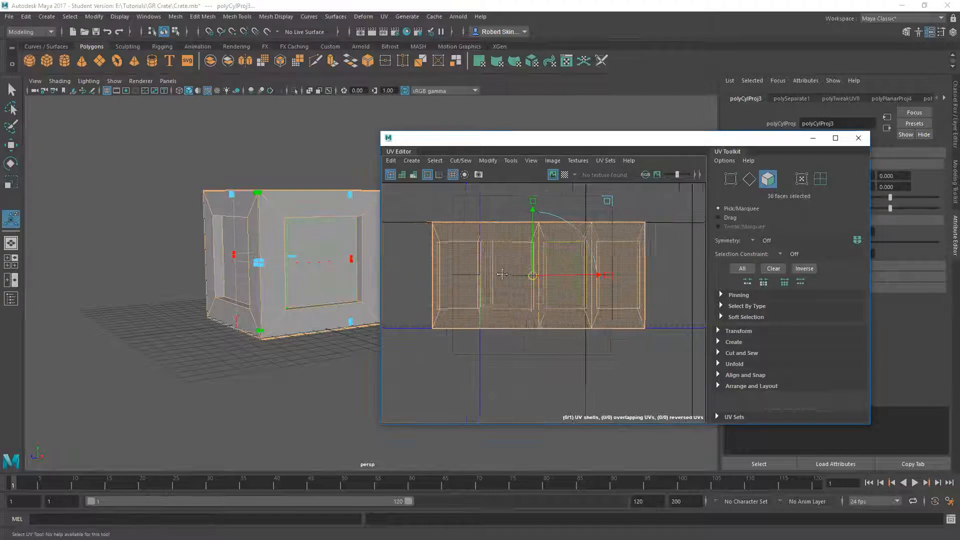
Move the UV shell of the crate's sides below the 0–1 UV space
scroll(625, 265, down, 2)
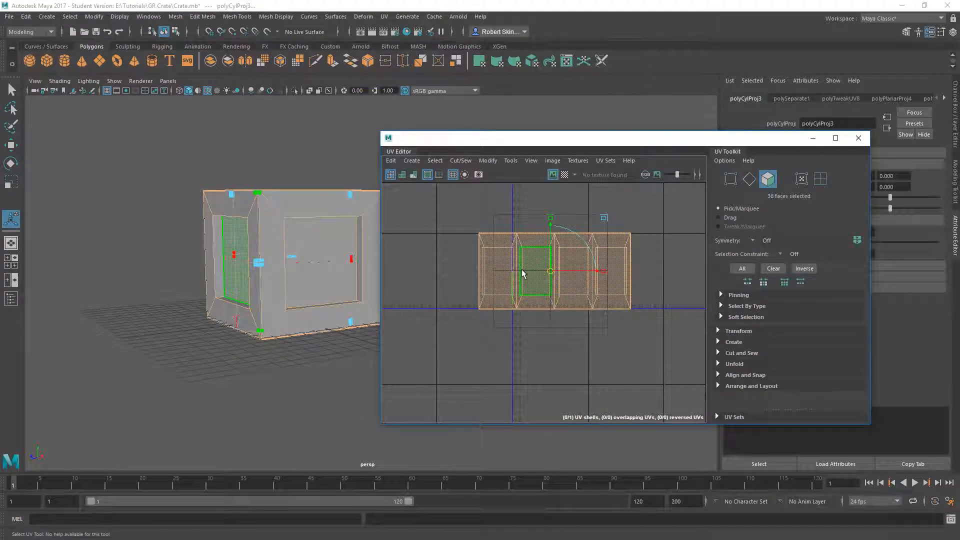
key(w)
drag(568, 268, 574, 368)
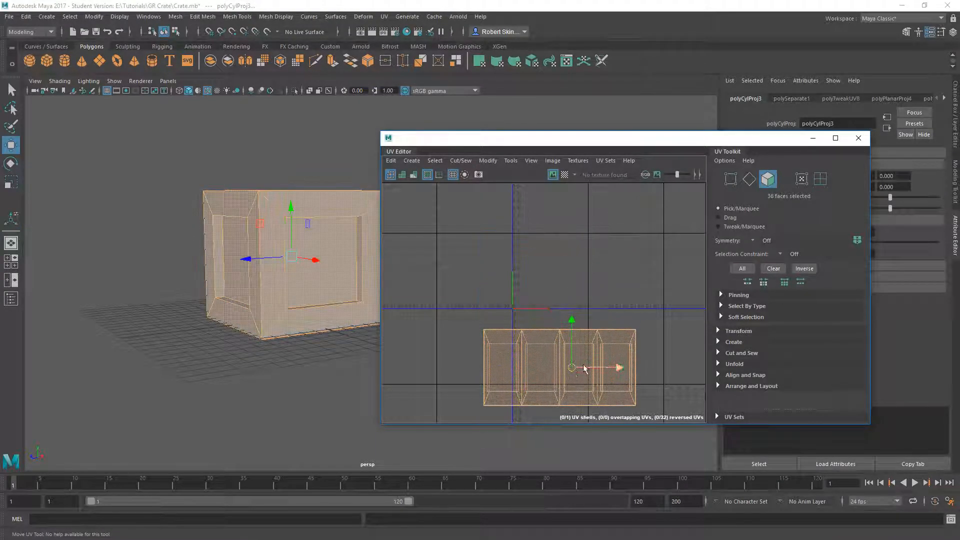
alt+middle_drag(575, 368, 559, 279)
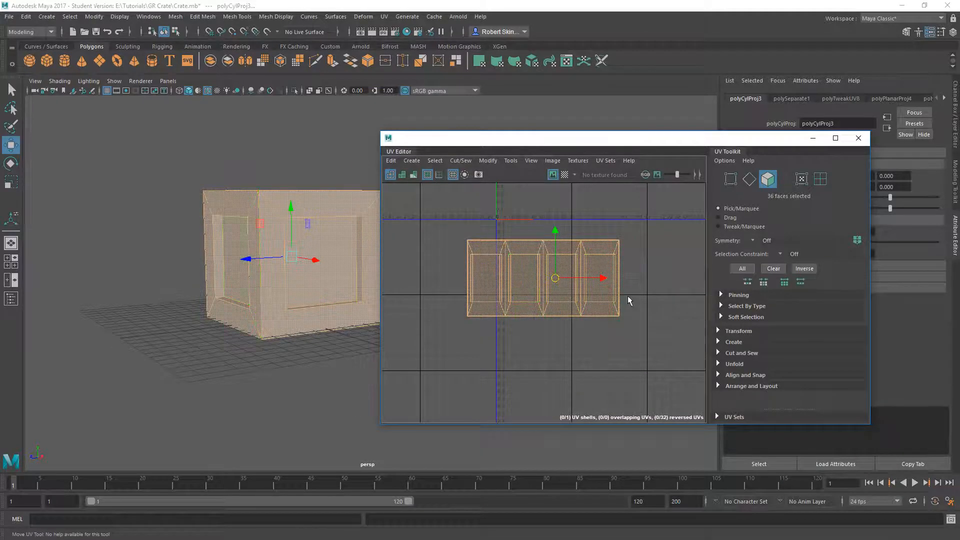
Switch to UV selection and select every UV of the crate sides' shell
right_drag(620, 253, 659, 253)
click(646, 261)
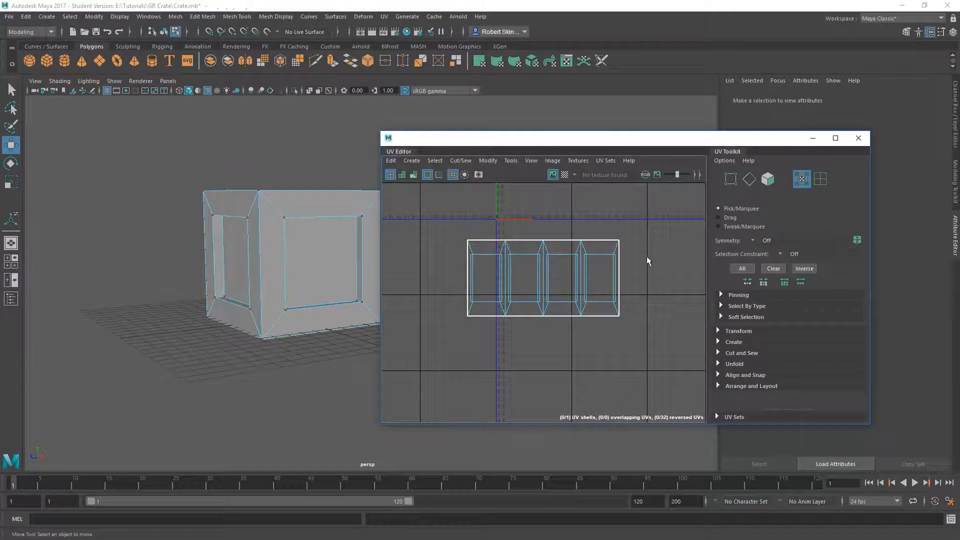
click(620, 242)
alt+middle_drag(602, 266, 576, 249)
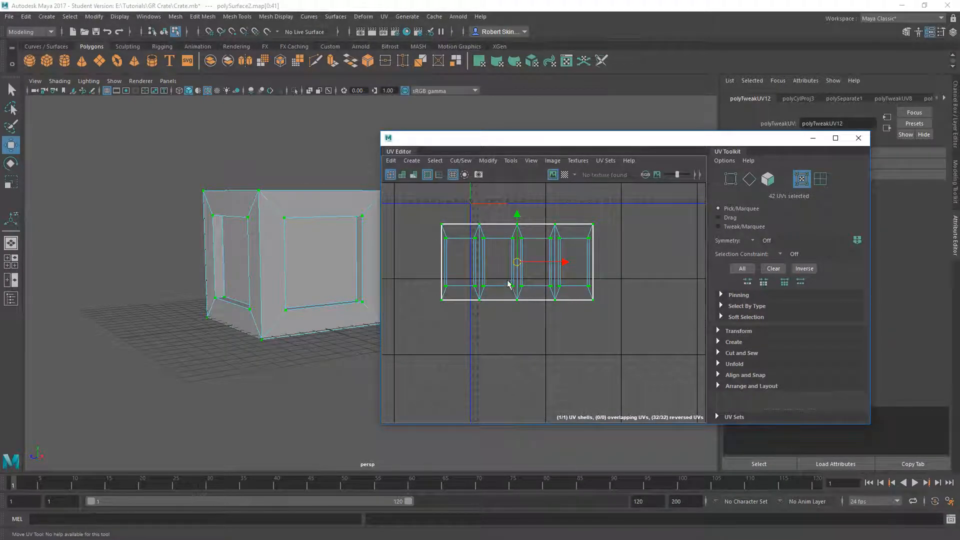
Unfold the crate sides' shell interactively with the Smooth tool so its four side panels become roughly square
click(511, 160)
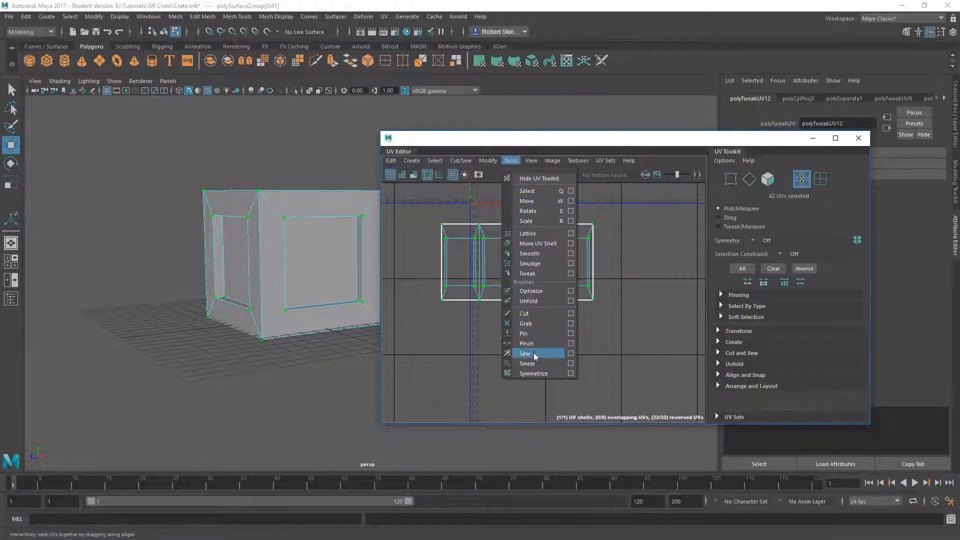
click(530, 291)
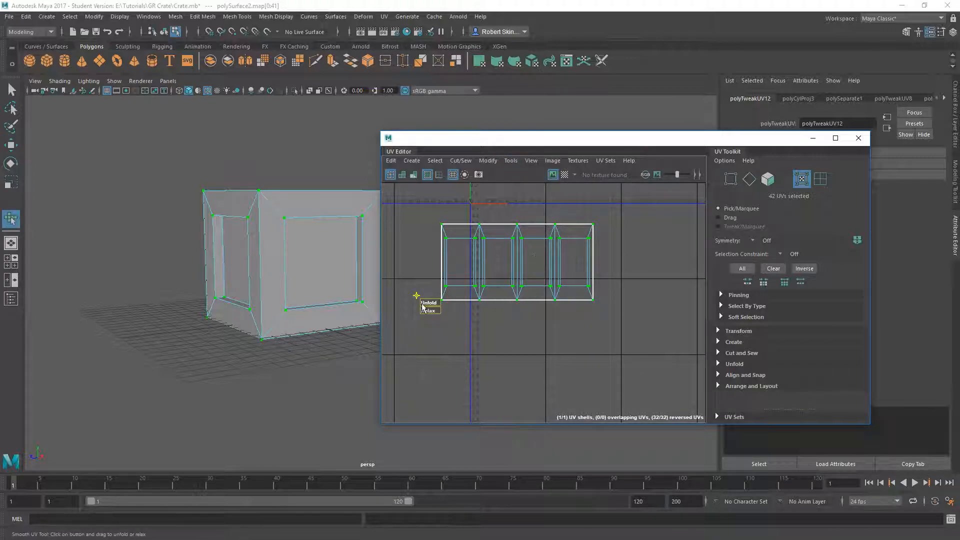
drag(431, 303, 460, 302)
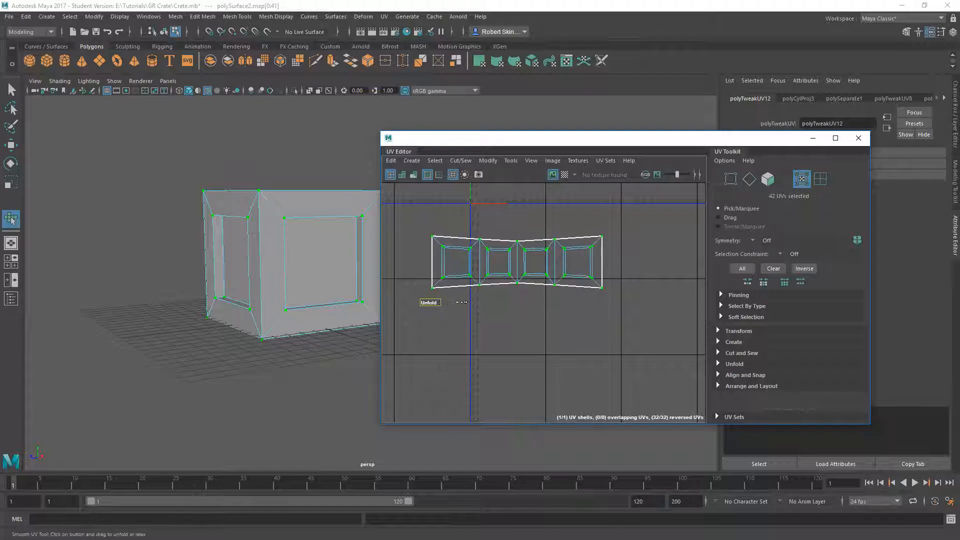
drag(544, 300, 545, 299)
alt+middle_drag(554, 263, 583, 258)
drag(460, 298, 543, 293)
drag(462, 297, 464, 304)
mouse_move(552, 279)
alt+middle_down()
mouse_move(546, 287)
mouse_move(567, 279)
alt+middle_up()
scroll(540, 278, up, 4)
scroll(562, 276, down, 2)
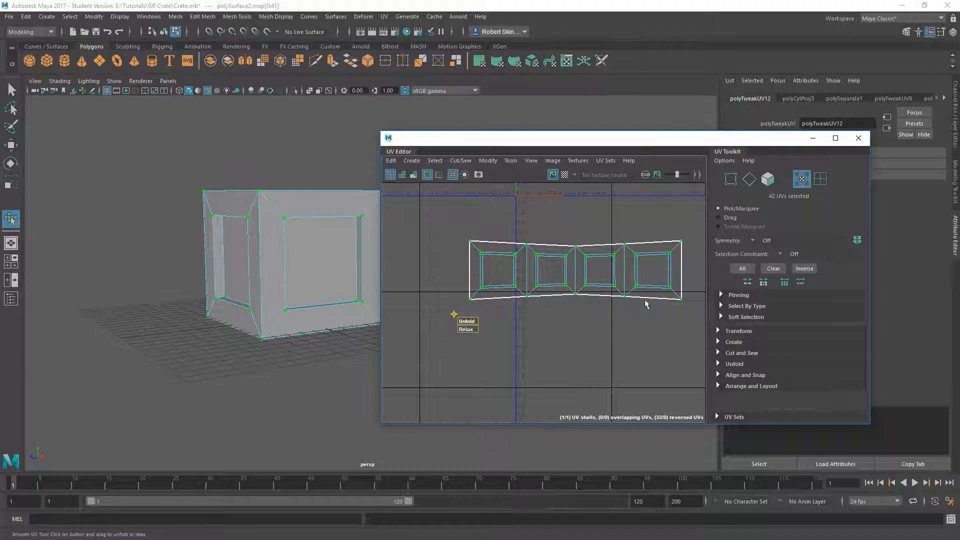
Run the Unfold command on the sides' shell and move the shell slightly upward in UV space
key(w)
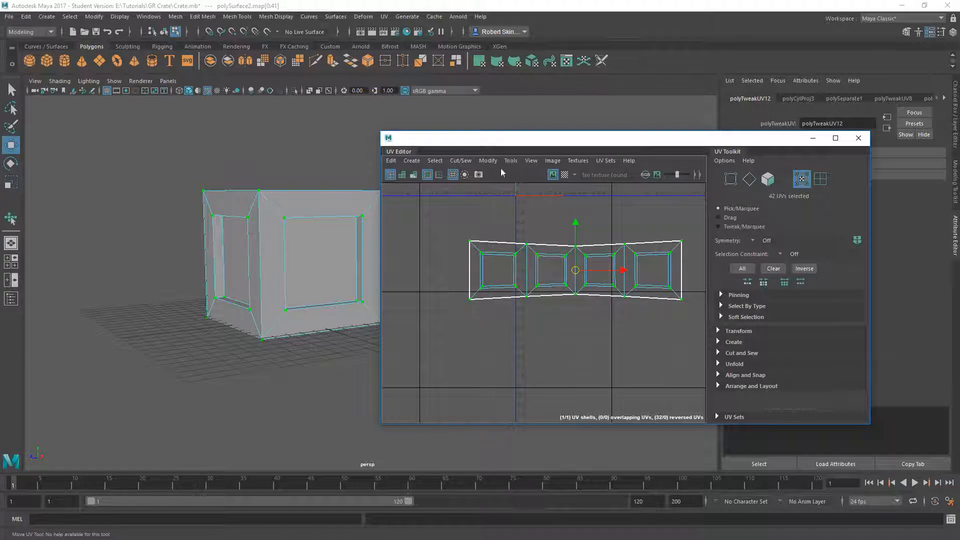
click(488, 161)
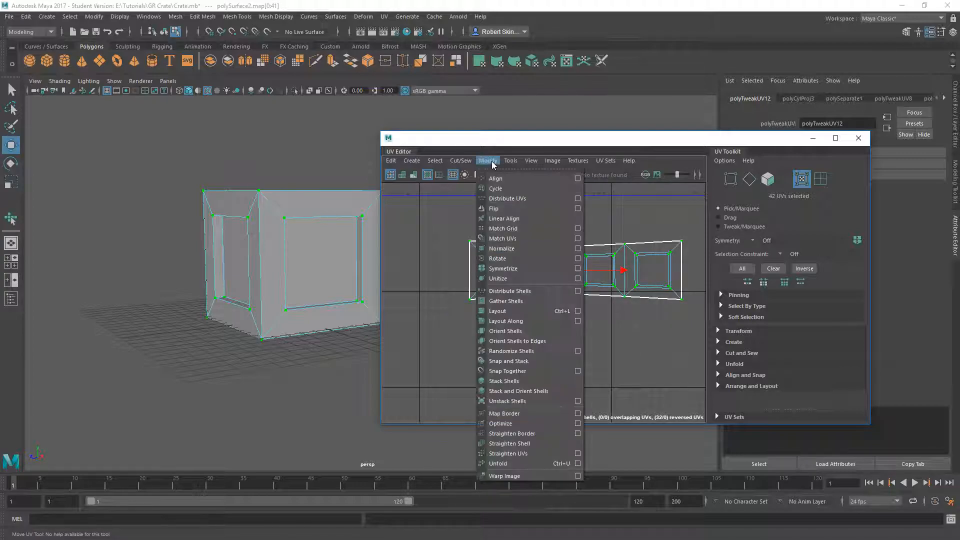
click(500, 463)
key(f)
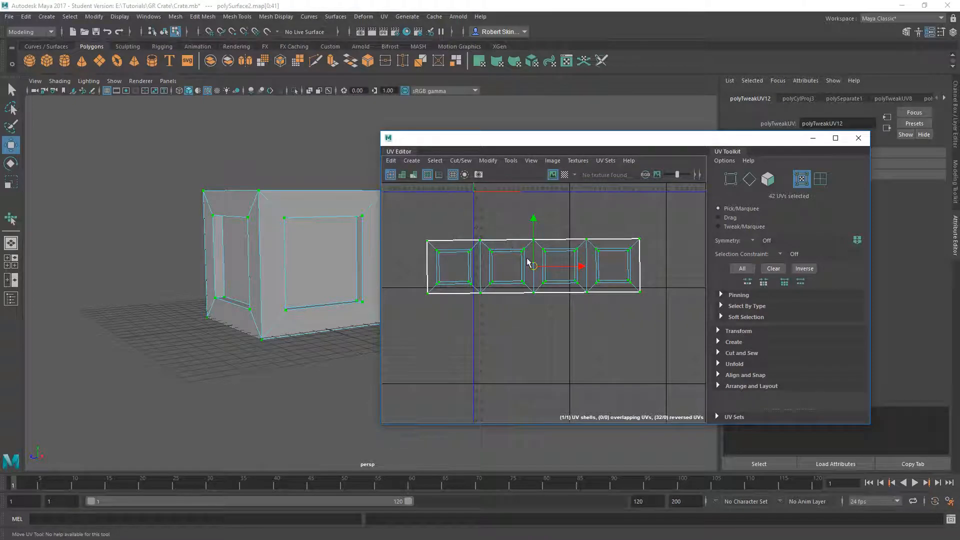
drag(533, 244, 535, 238)
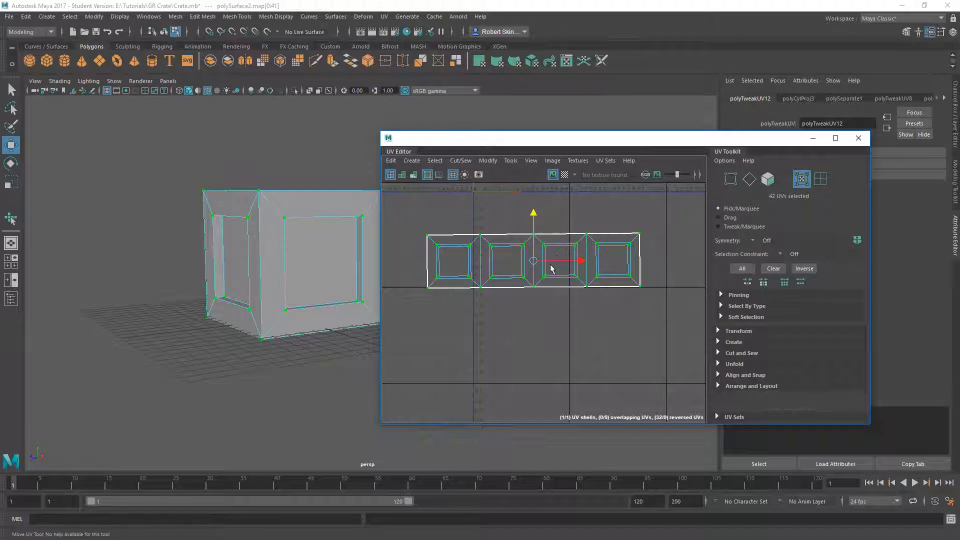
alt+middle_drag(550, 265, 571, 269)
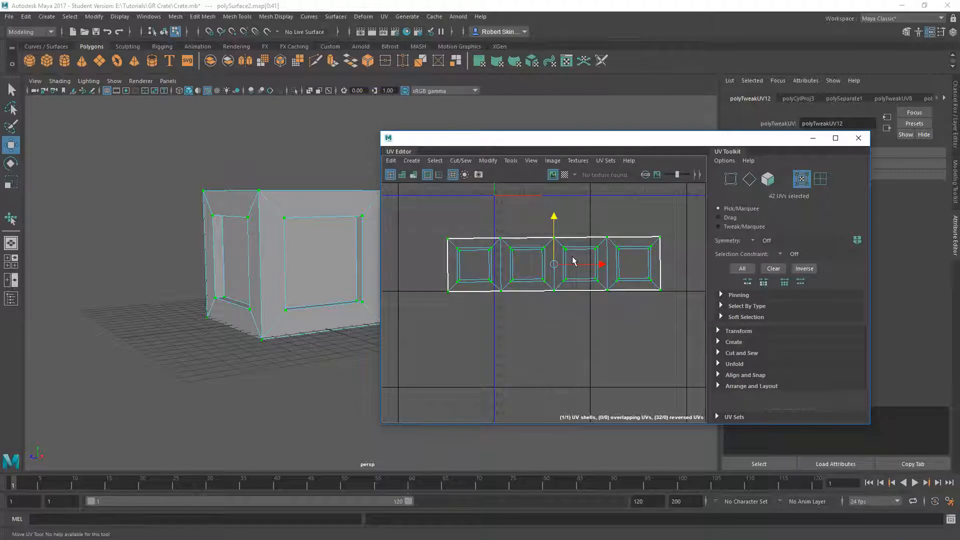
alt+middle_drag(574, 261, 561, 260)
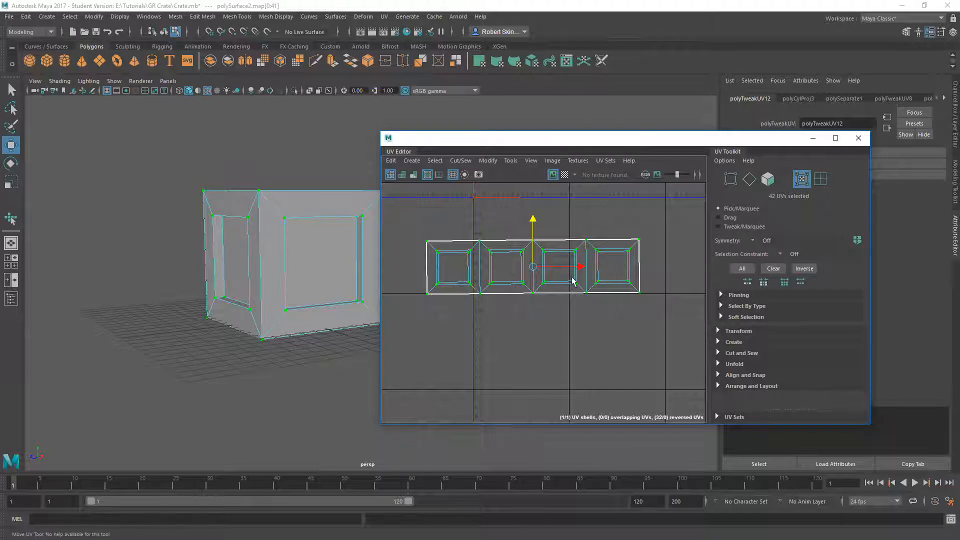
Rotate the sides' shell slightly to level it and apply Straighten UVs to square up its edges
key(e)
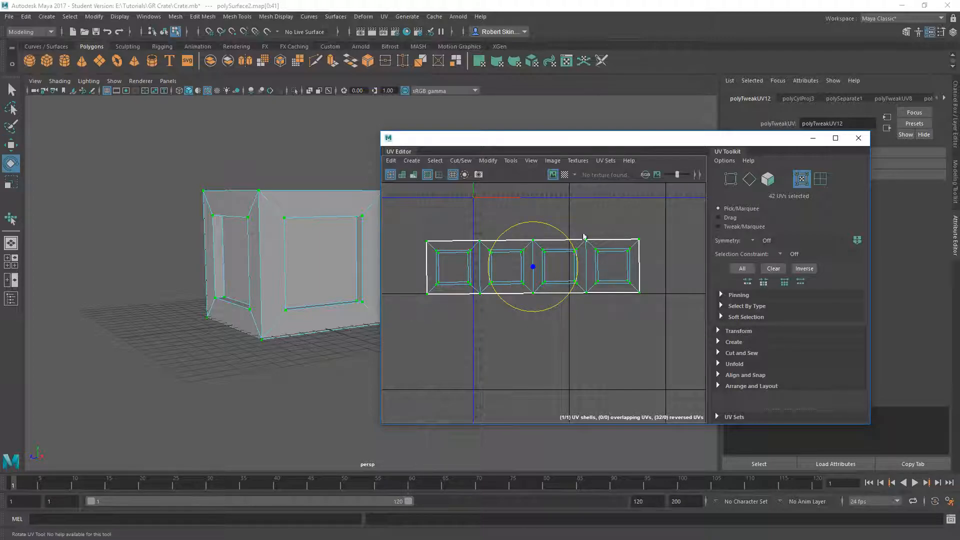
drag(573, 240, 571, 241)
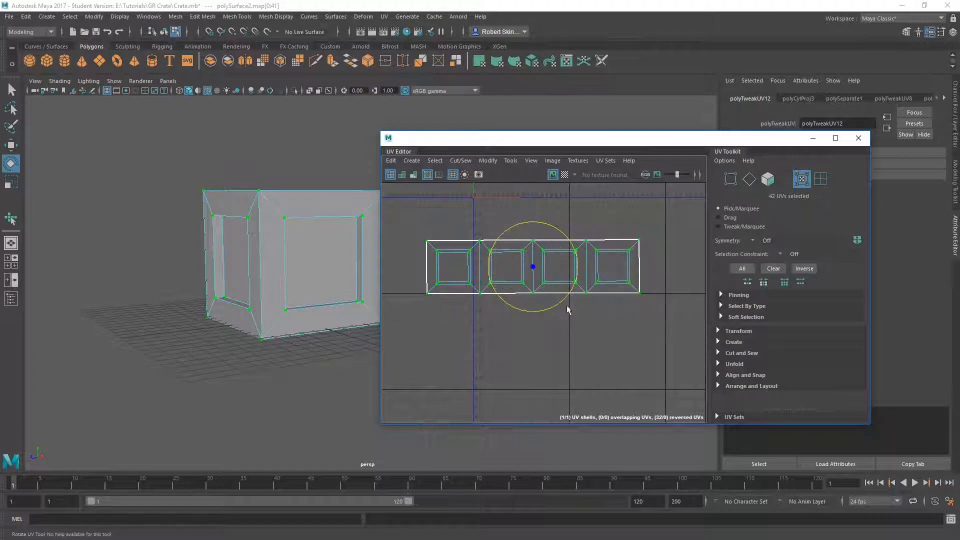
key(w)
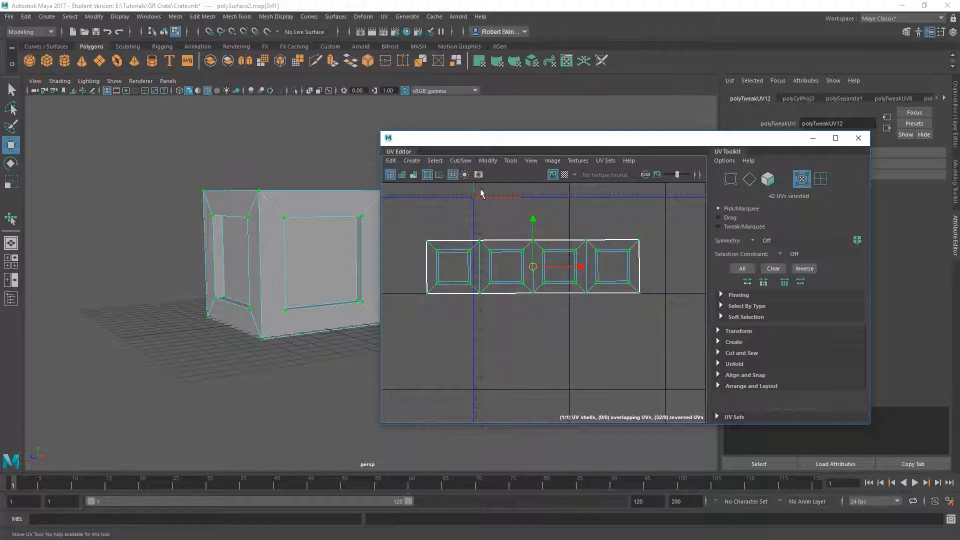
click(488, 161)
click(500, 453)
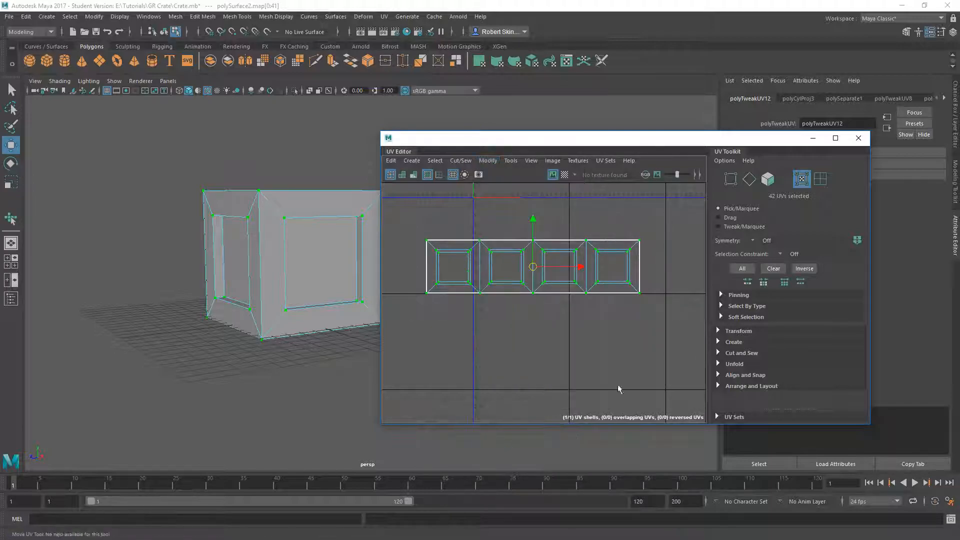
Deselect the straightened shell, switch to face selection and minimize the UV Editor to reveal the whole crate
scroll(521, 277, up, 4)
click(503, 260)
scroll(503, 260, down, 5)
drag(450, 268, 629, 348)
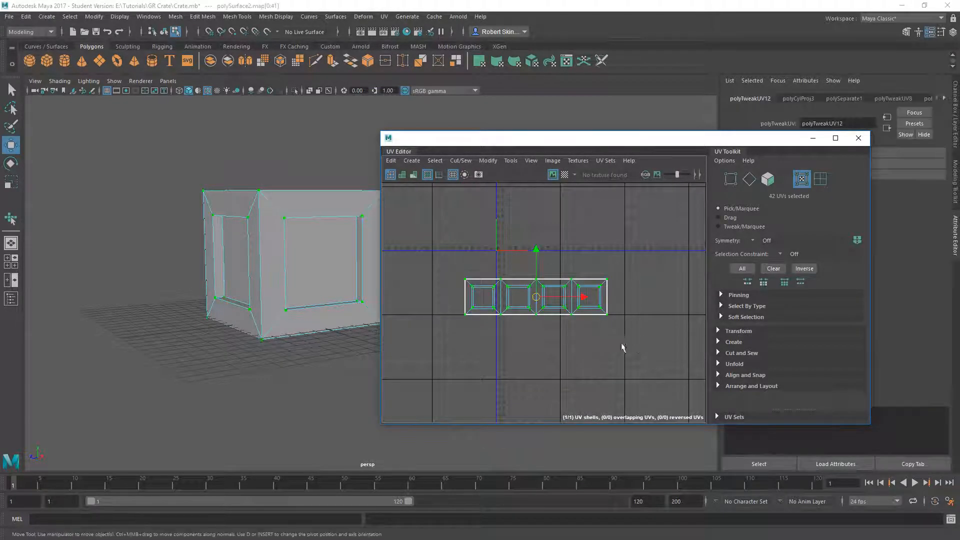
click(505, 267)
right_drag(484, 271, 488, 296)
alt+drag(305, 205, 338, 253)
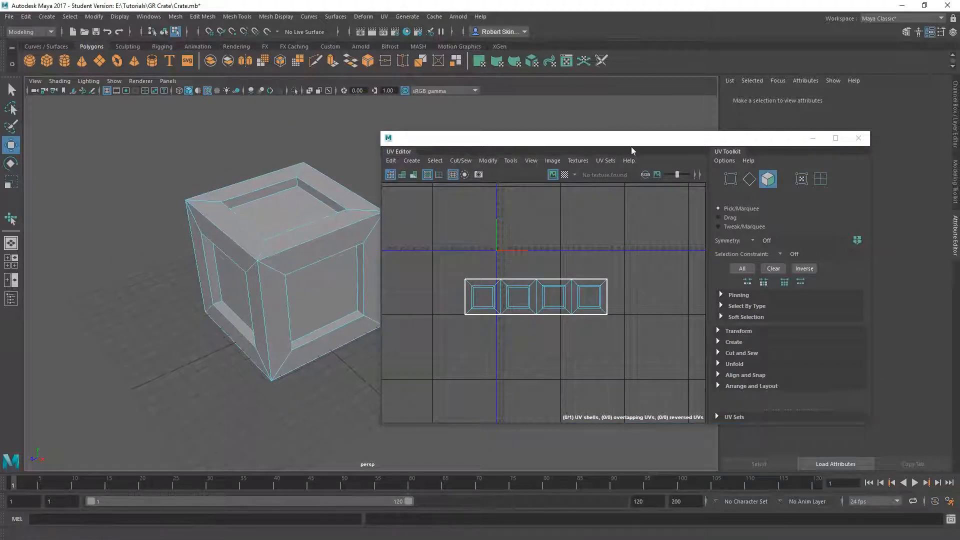
drag(636, 140, 746, 99)
alt+middle_drag(639, 171, 694, 225)
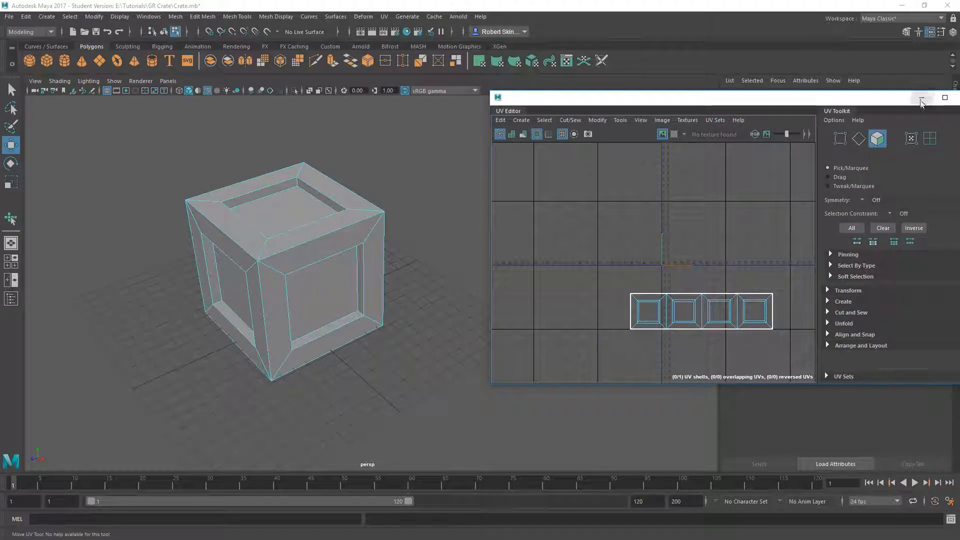
click(921, 102)
Select the recessed panels on the crate's top and bottom and grow the selection to include their surrounding frame faces
alt+middle_drag(281, 211, 317, 230)
scroll(317, 230, up, 3)
click(288, 211)
alt+drag(320, 395, 287, 289)
shift+click(302, 390)
alt+drag(295, 215, 264, 306)
alt+middle_drag(264, 307, 359, 267)
scroll(375, 260, down, 4)
alt+drag(522, 377, 524, 326)
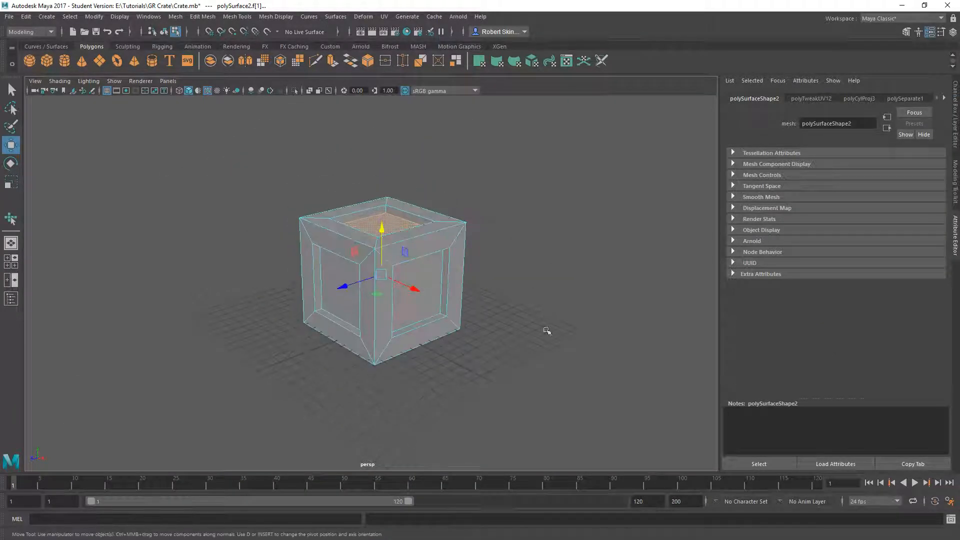
click(524, 326)
click(370, 218)
alt+drag(370, 217, 452, 382)
key(shift+period)
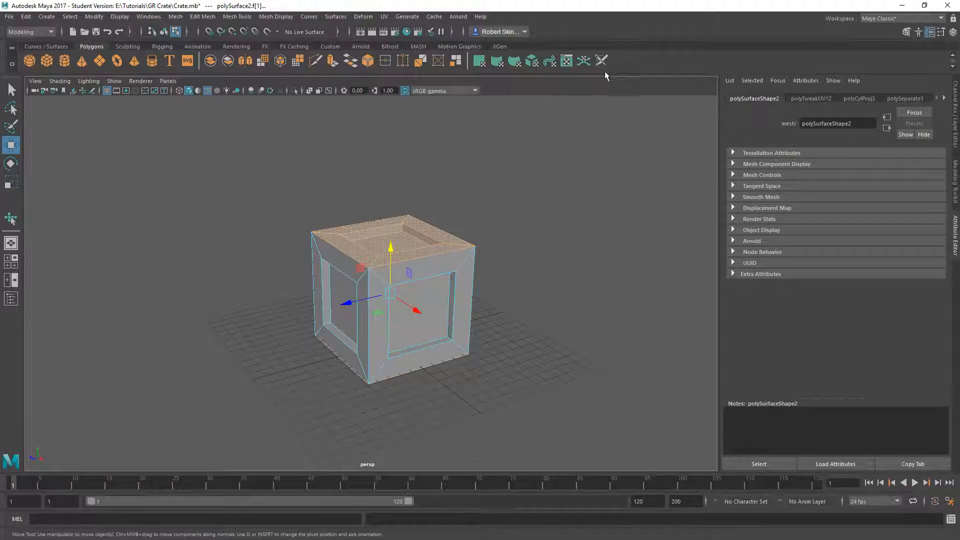
Check the selected top and bottom faces in the UV Editor and apply a planar UV projection to them
click(566, 61)
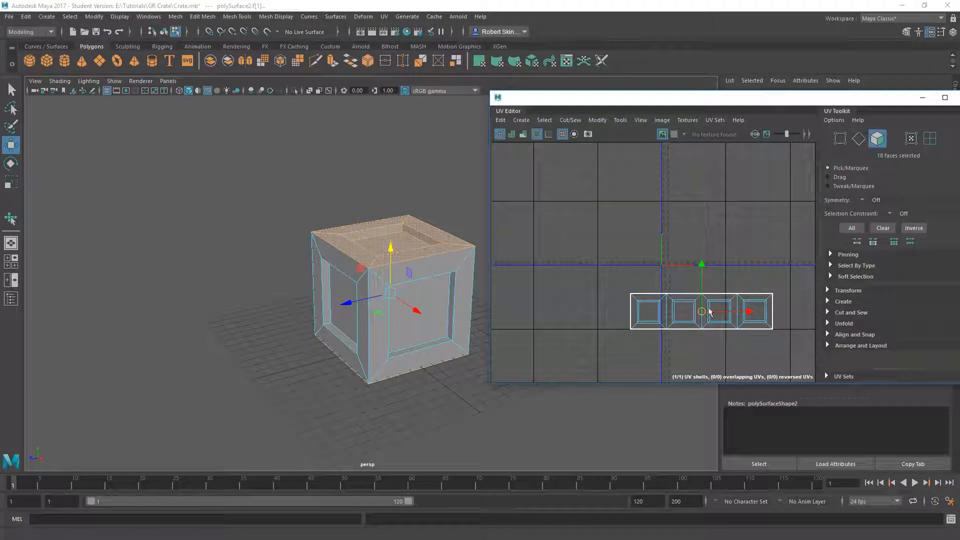
click(924, 98)
alt+drag(384, 208, 411, 219)
scroll(411, 219, up, 3)
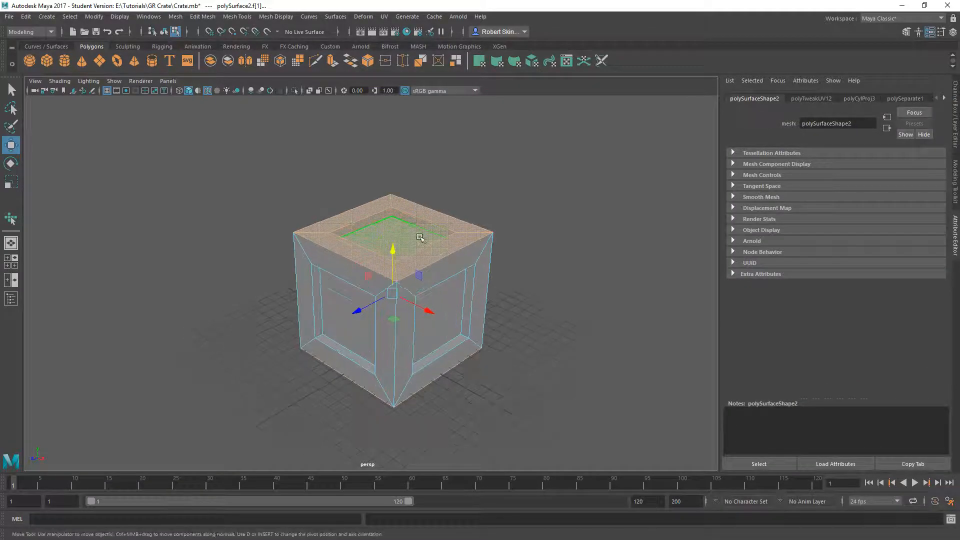
alt+drag(389, 265, 394, 300)
scroll(403, 293, down, 3)
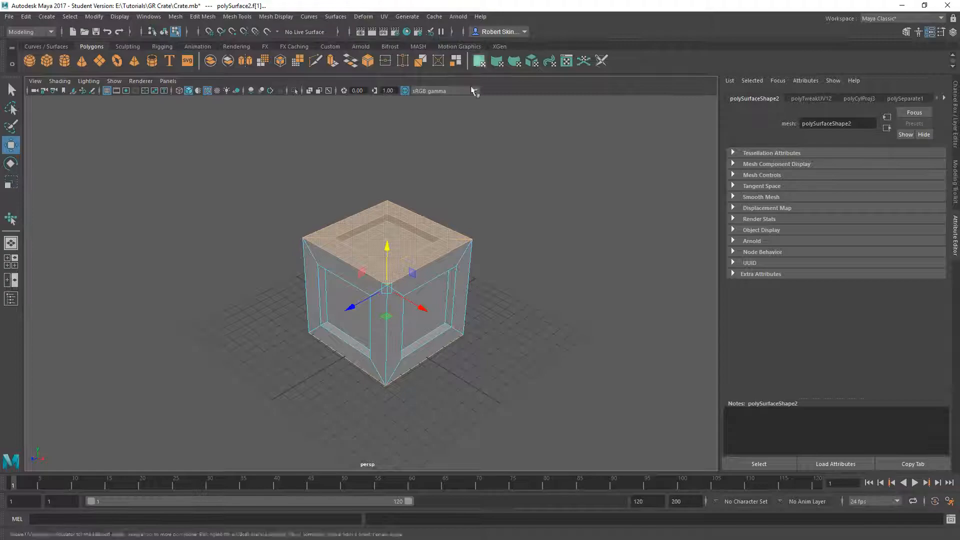
click(479, 61)
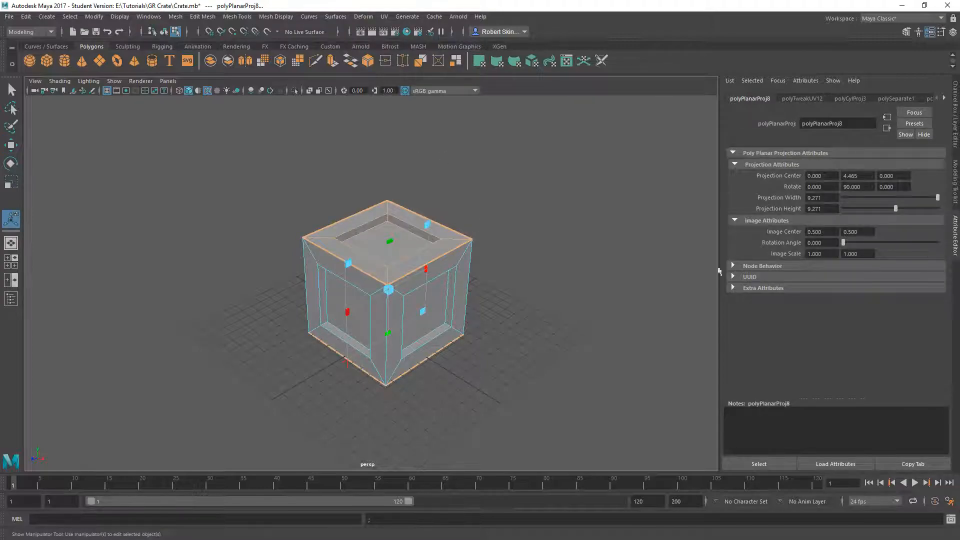
Set the planar projection's Z rotation to 90
mouse_move(432, 297)
alt+mouse_down()
mouse_move(409, 289)
mouse_move(420, 285)
alt+mouse_up()
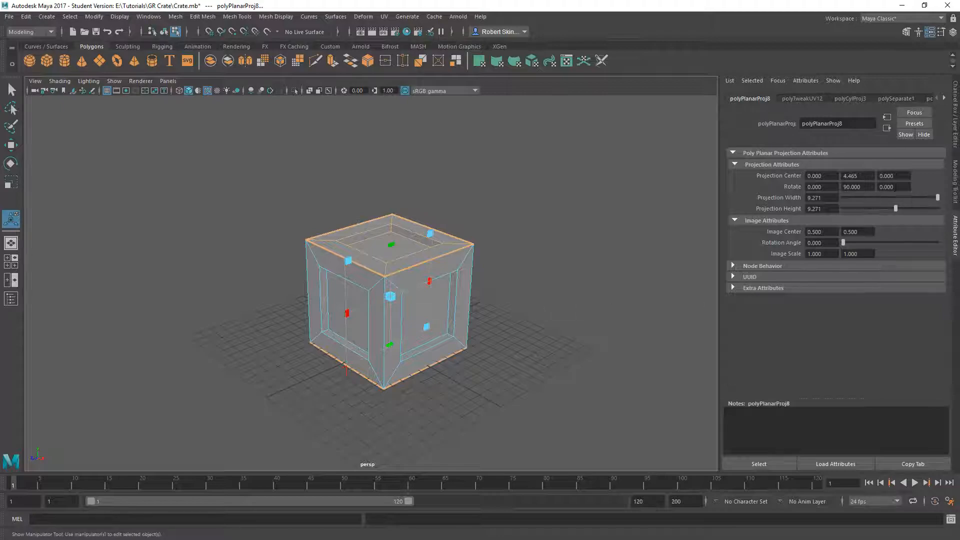
click(886, 186)
text(90)
key(Return)
Examine the planar projection's orientation relative to the crate's sides and top
alt+drag(359, 274, 383, 271)
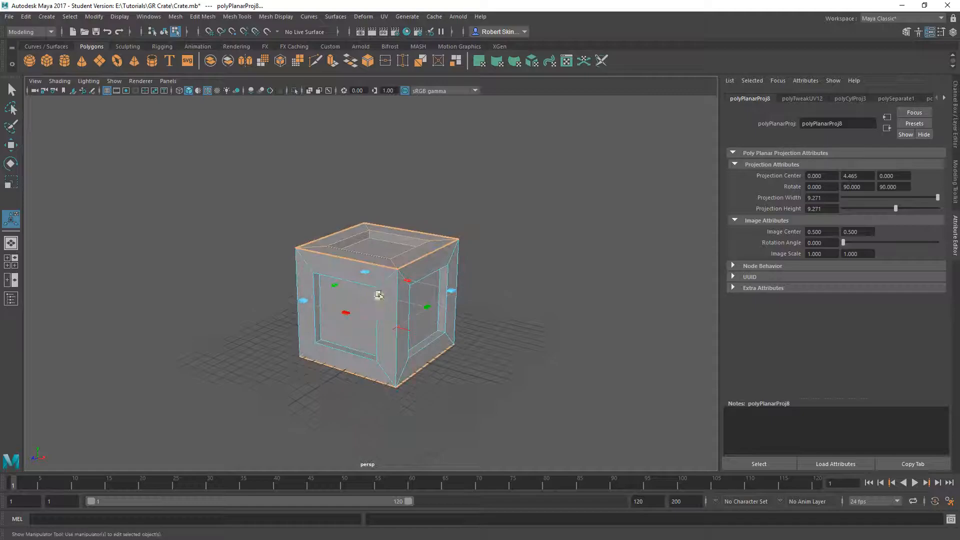
scroll(383, 297, up, 3)
alt+drag(449, 341, 416, 281)
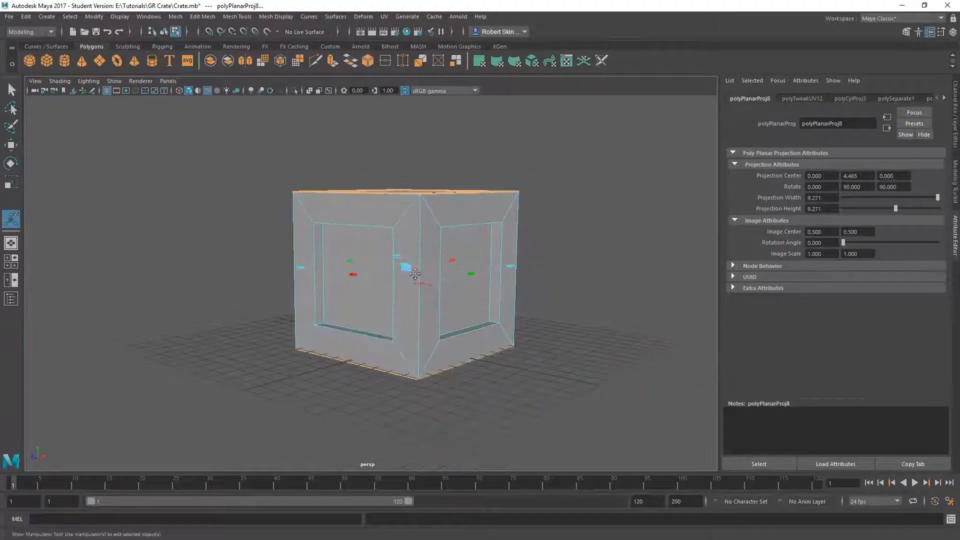
alt+middle_drag(417, 282, 418, 267)
scroll(418, 267, up, 3)
alt+drag(419, 267, 403, 265)
alt+middle_drag(443, 265, 401, 270)
scroll(401, 270, down, 1)
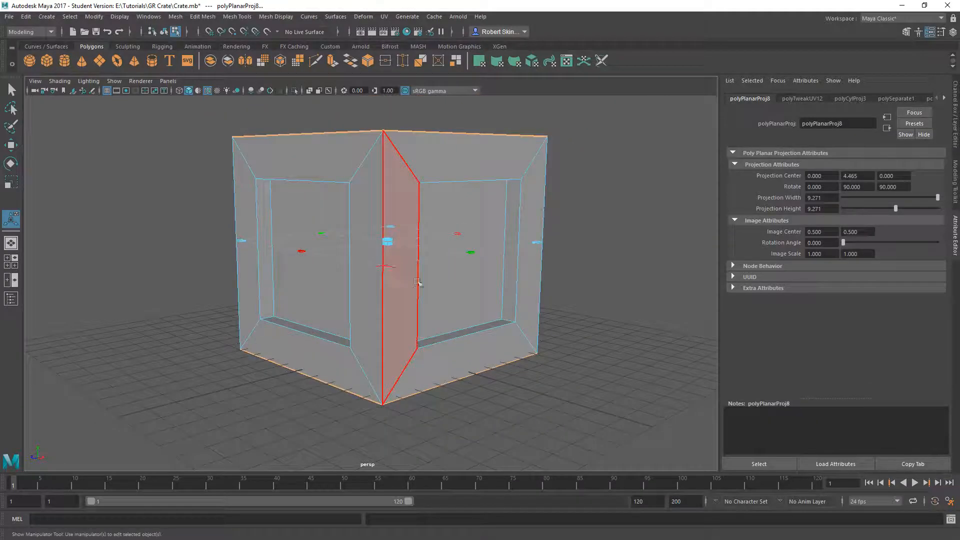
scroll(384, 265, down, 2)
alt+drag(384, 257, 396, 275)
scroll(396, 269, down, 2)
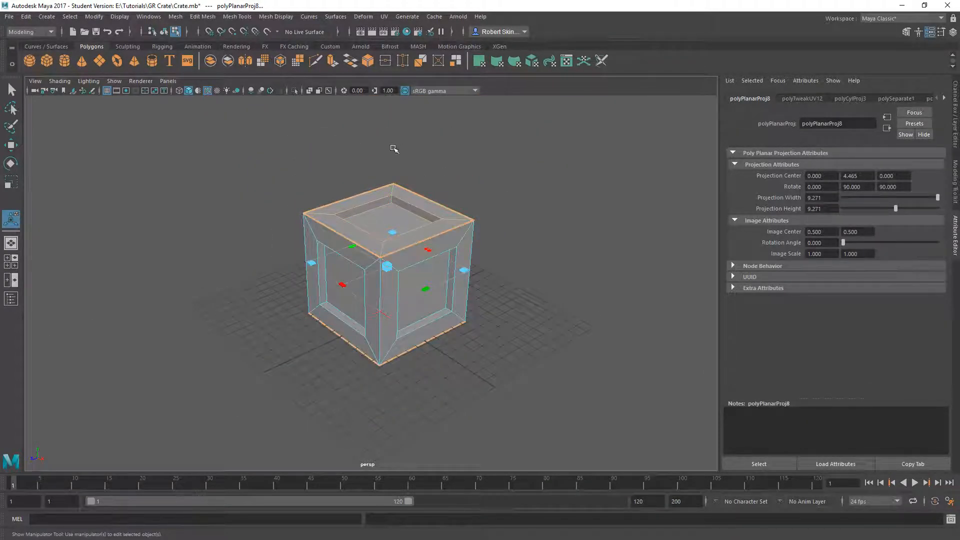
alt+drag(397, 207, 404, 177)
scroll(403, 226, up, 5)
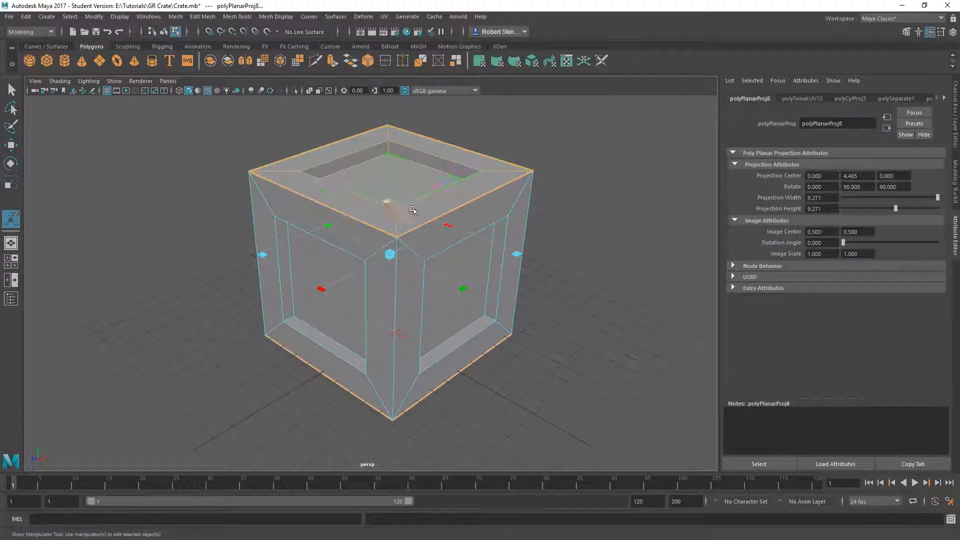
Inspect the crate's interior and the projection plane up close, and return to a view of the whole crate
scroll(435, 281, up, 10)
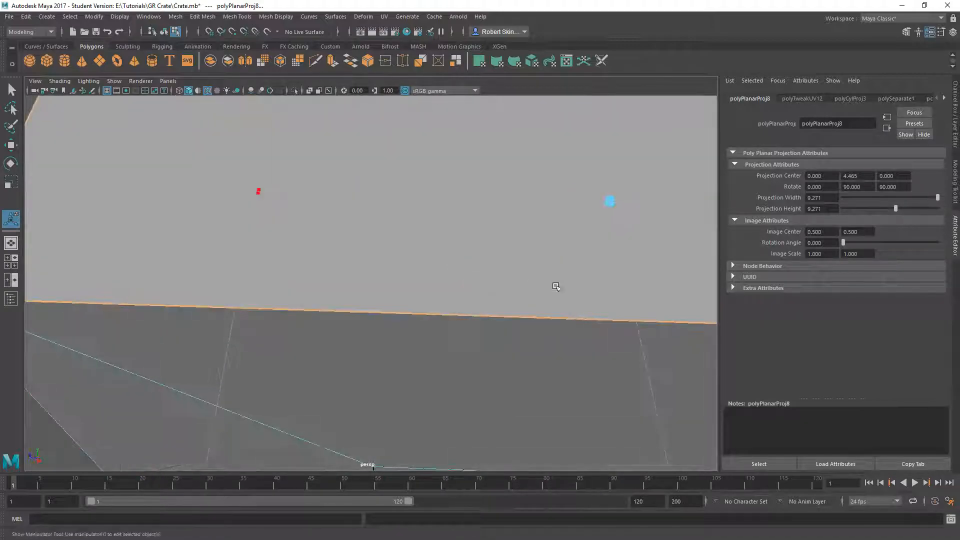
alt+middle_drag(556, 286, 471, 247)
scroll(476, 251, up, 2)
scroll(502, 258, up, 3)
alt+drag(486, 256, 484, 289)
alt+middle_drag(485, 290, 424, 259)
scroll(478, 248, up, 3)
alt+middle_drag(480, 247, 546, 218)
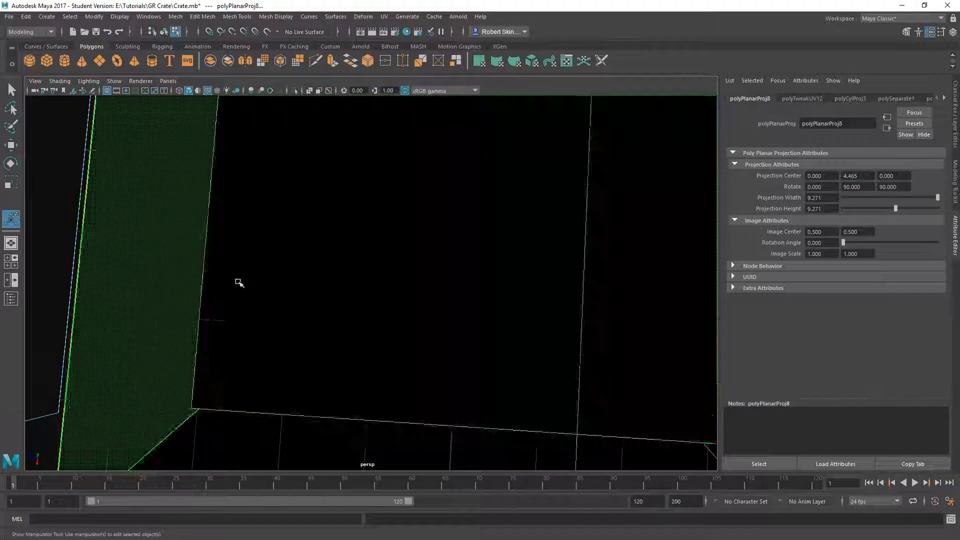
scroll(414, 311, down, 2)
scroll(414, 311, down, 5)
alt+drag(407, 227, 382, 415)
scroll(405, 268, up, 3)
alt+middle_drag(385, 273, 424, 219)
alt+drag(424, 218, 434, 170)
scroll(412, 240, down, 2)
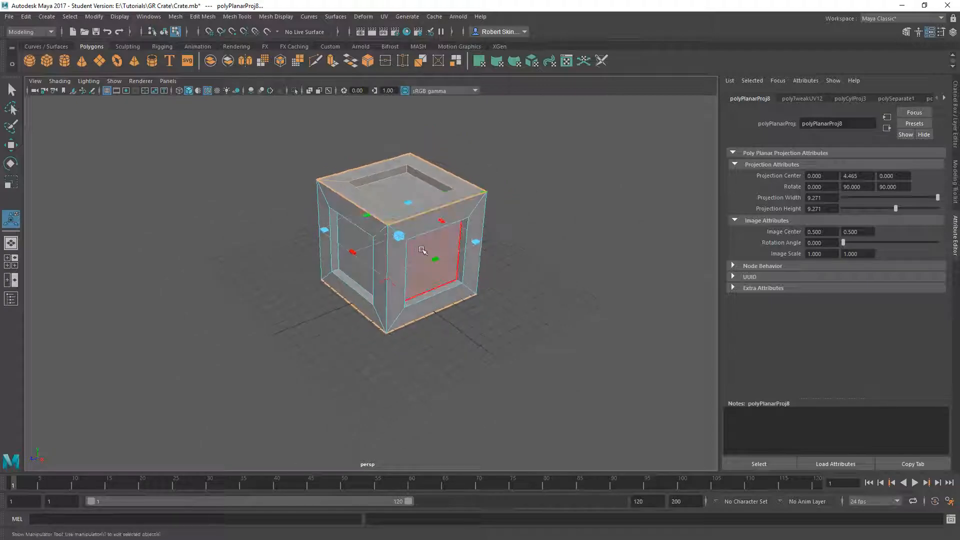
alt+middle_drag(421, 240, 394, 259)
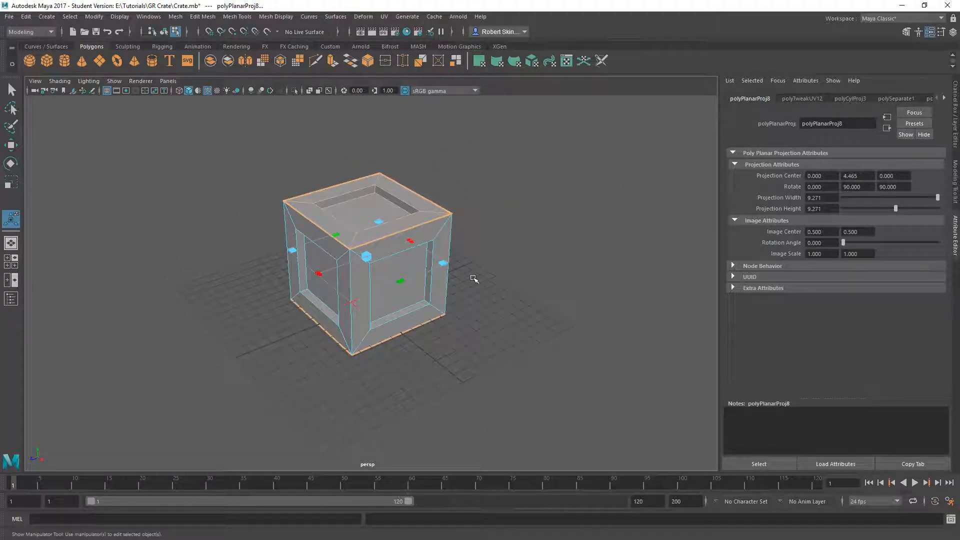
Bring the projected top and bottom faces up in the UV Editor and switch to moving whole UV shells
alt+drag(403, 270, 439, 355)
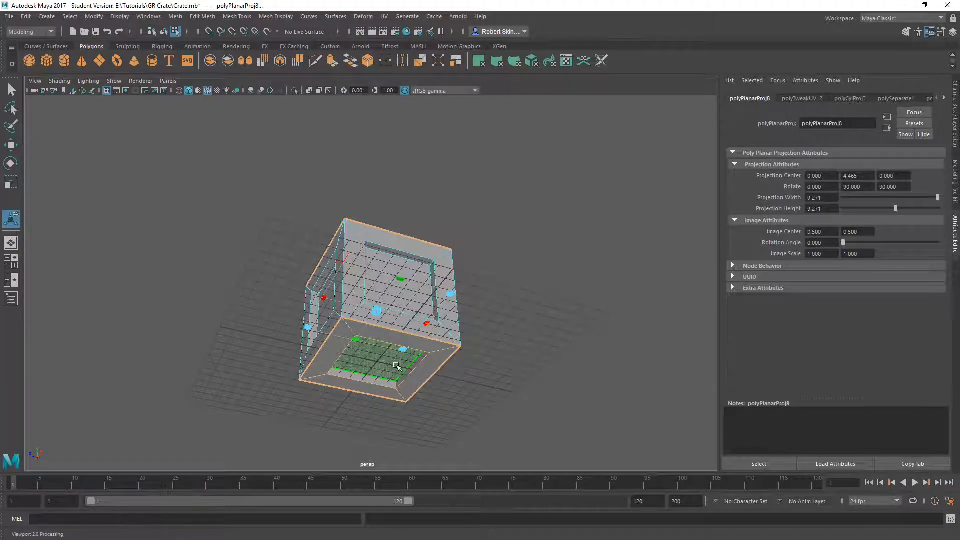
alt+drag(385, 173, 428, 294)
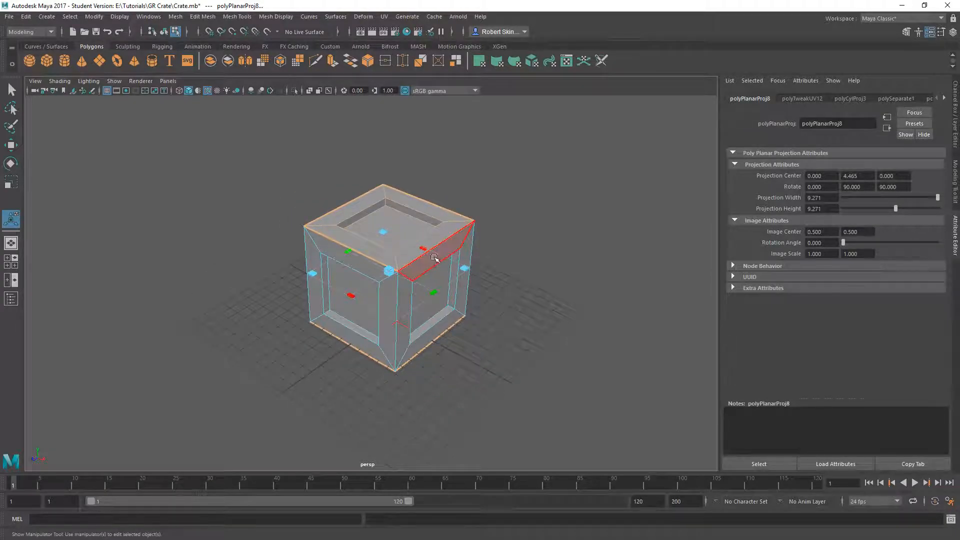
click(566, 61)
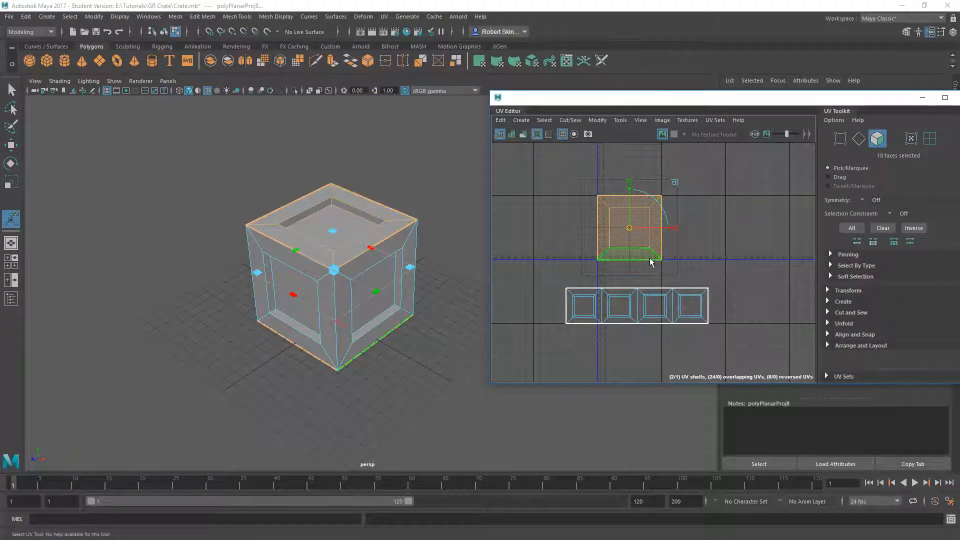
key(w)
right_click(702, 195)
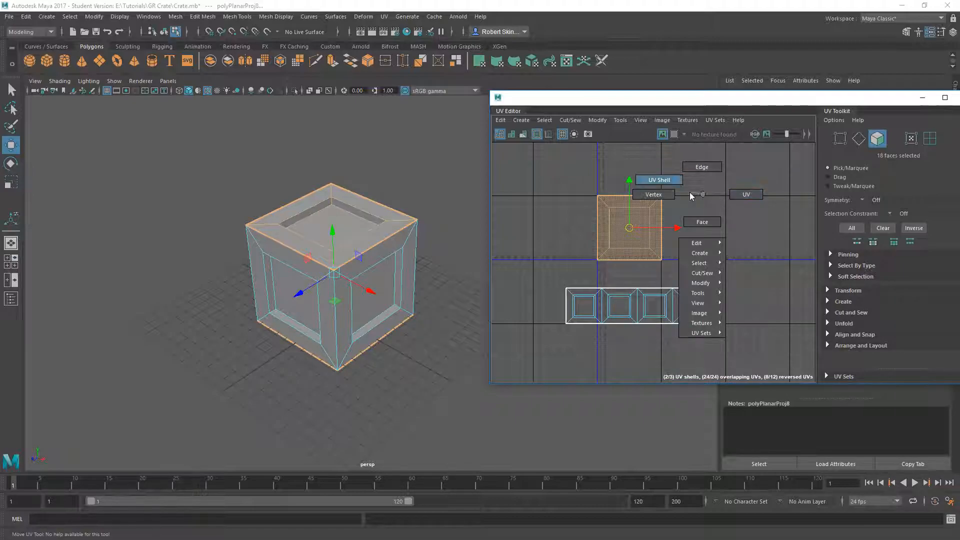
click(668, 180)
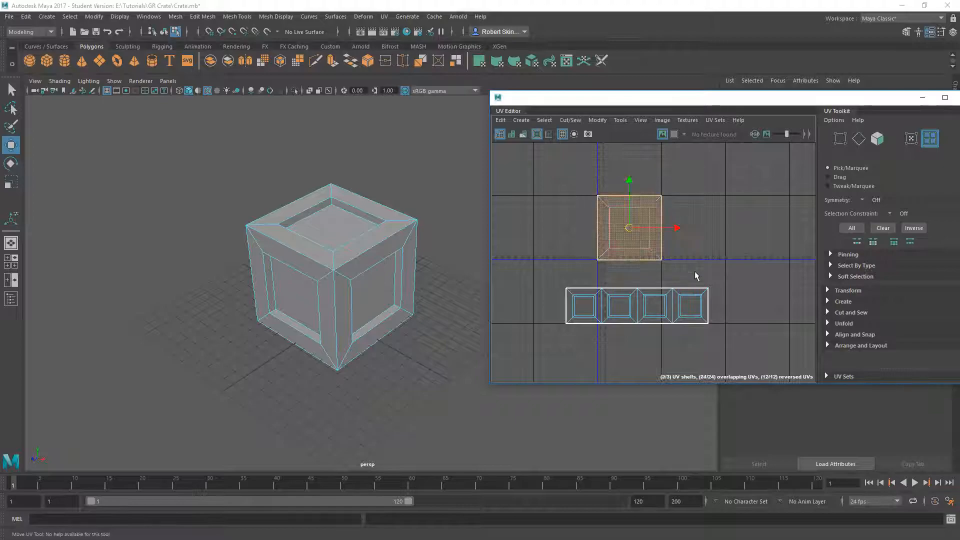
Separate the overlapping top and bottom UV shells by moving the bottom shell horizontally until it sits beside the top shell
alt+drag(375, 331, 400, 296)
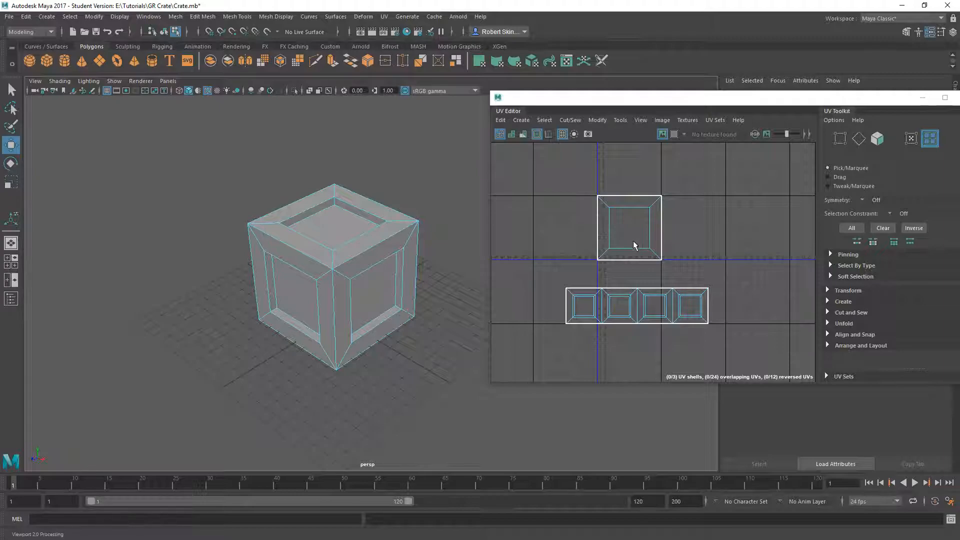
alt+middle_drag(633, 227, 615, 225)
scroll(616, 229, up, 3)
scroll(654, 262, down, 1)
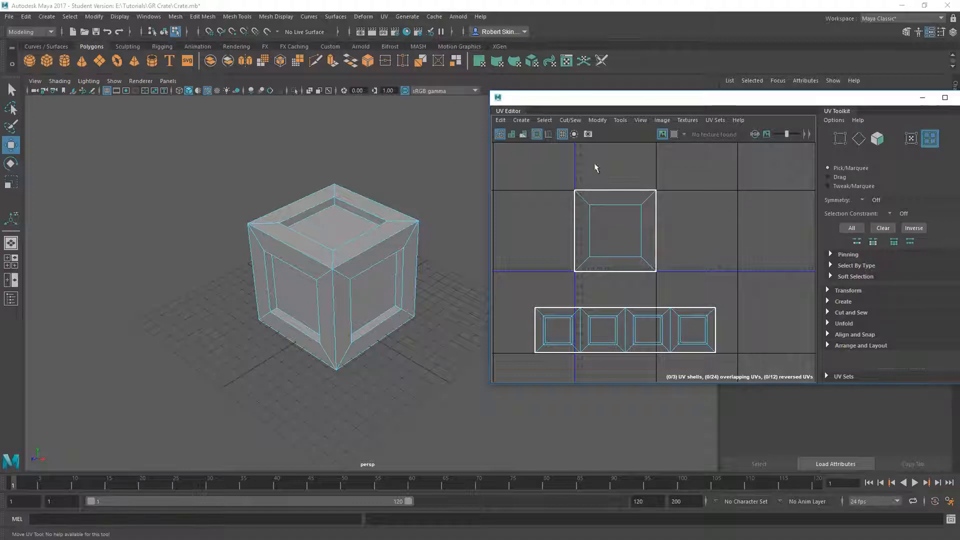
mouse_move(399, 274)
alt+mouse_down()
mouse_move(382, 261)
mouse_move(390, 268)
alt+mouse_up()
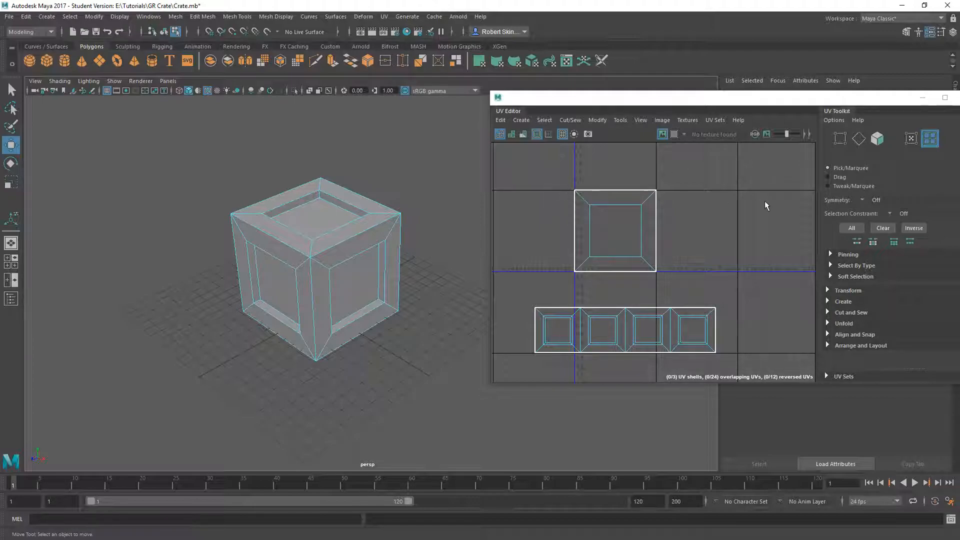
alt+middle_drag(689, 206, 700, 203)
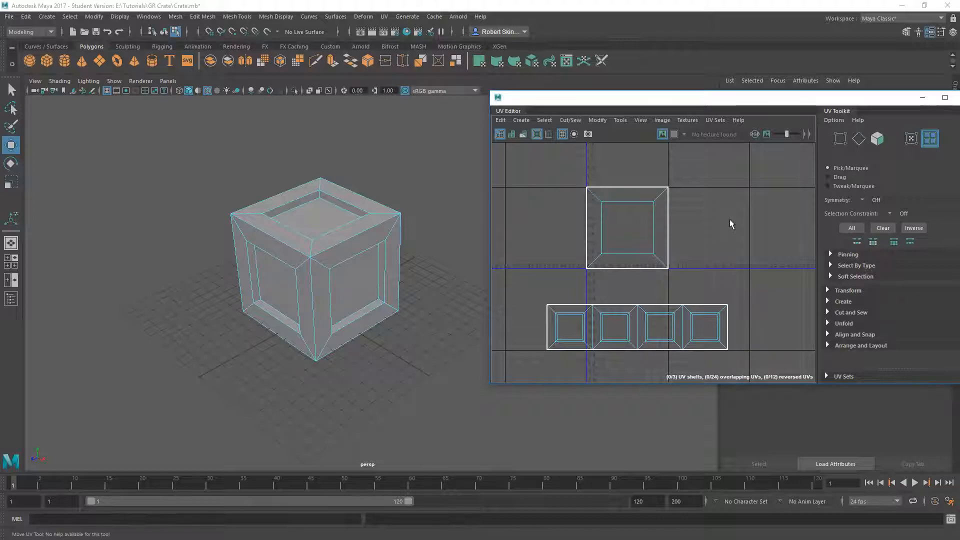
click(633, 260)
click(691, 228)
click(633, 226)
drag(649, 229, 750, 233)
click(725, 173)
alt+middle_drag(725, 194, 683, 195)
scroll(666, 199, down, 1)
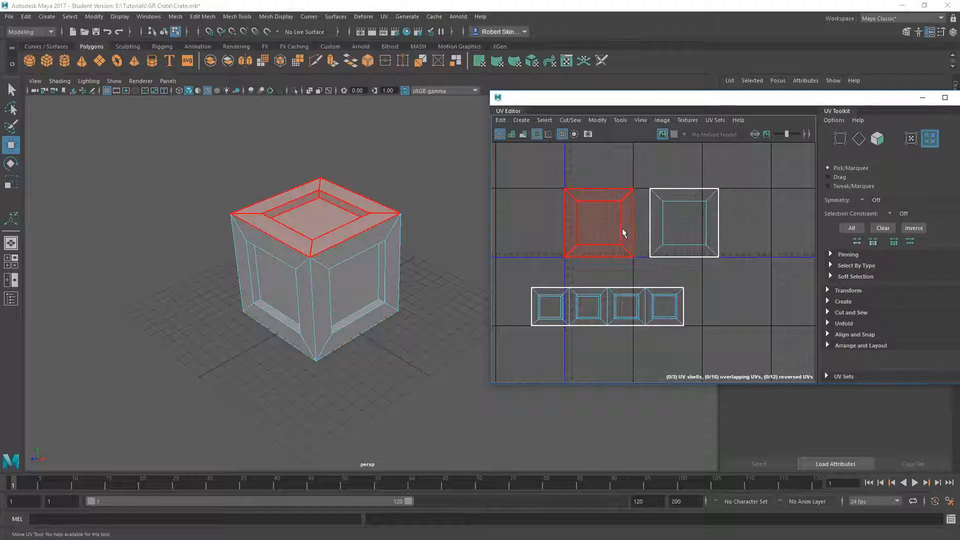
Check which crate face the moved UV shell belongs to by selecting it and viewing the crate's underside
alt+drag(405, 300, 356, 259)
click(681, 205)
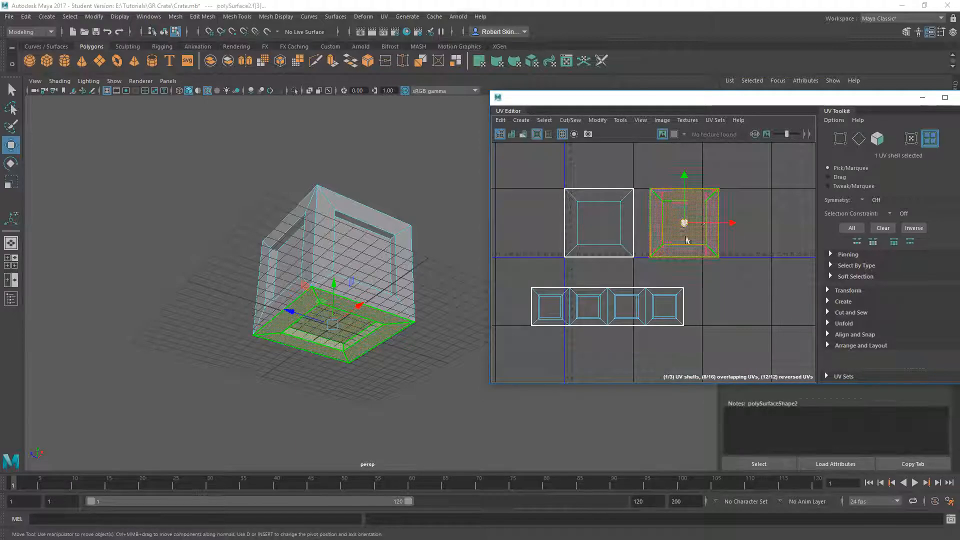
click(768, 195)
alt+drag(373, 235, 370, 281)
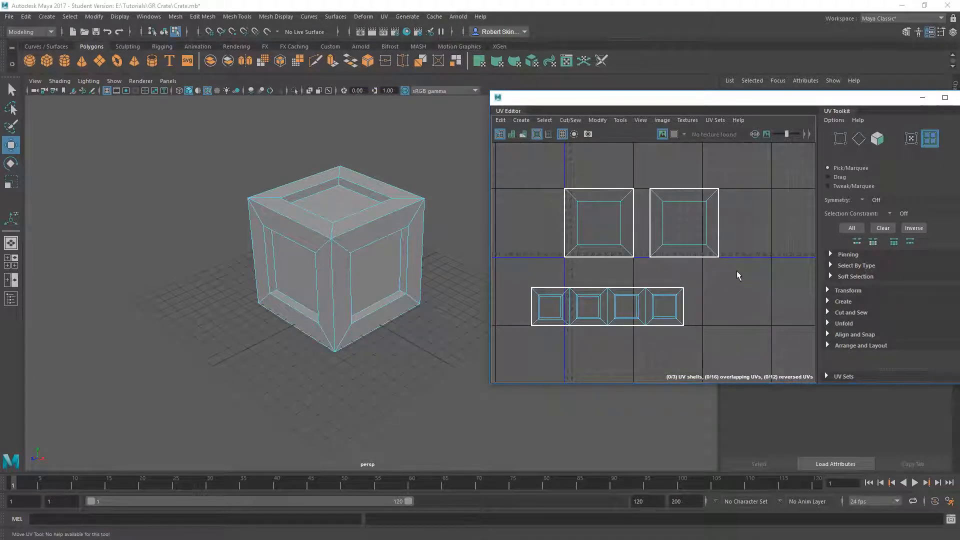
Select all back-facing UVs to isolate the reversed shell, inspecting the moved bottom shell along the way
click(545, 120)
click(572, 184)
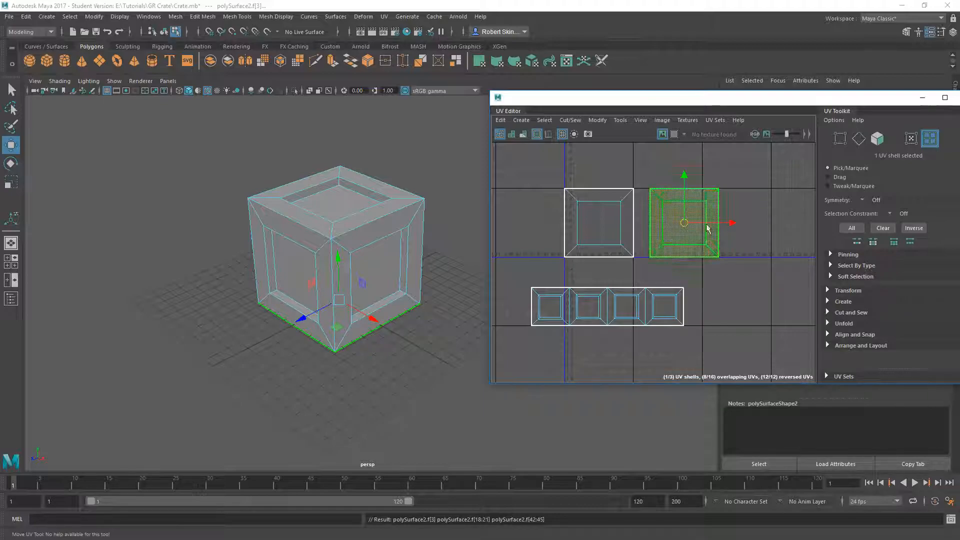
click(765, 214)
click(692, 210)
scroll(600, 210, up, 4)
scroll(656, 182, down, 3)
click(769, 208)
click(546, 122)
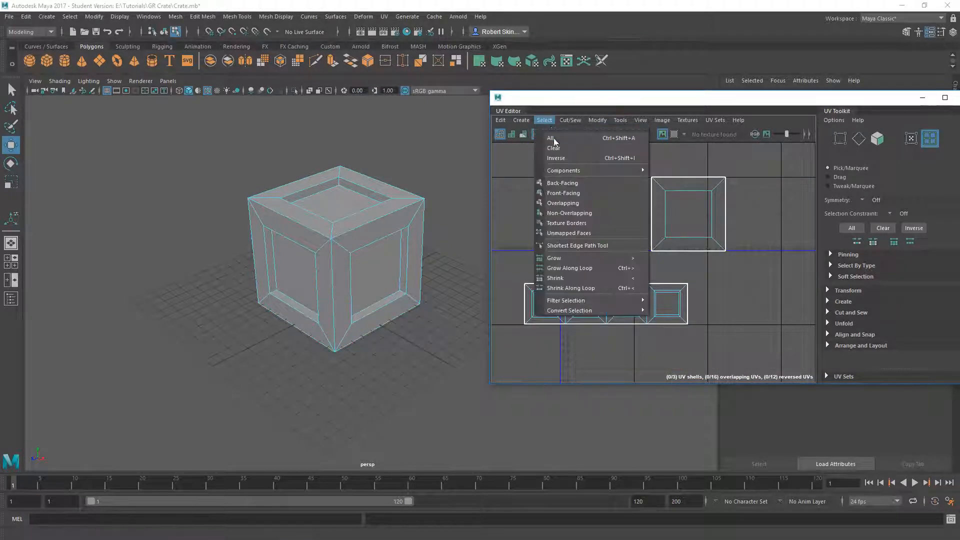
click(565, 184)
scroll(681, 246, up, 3)
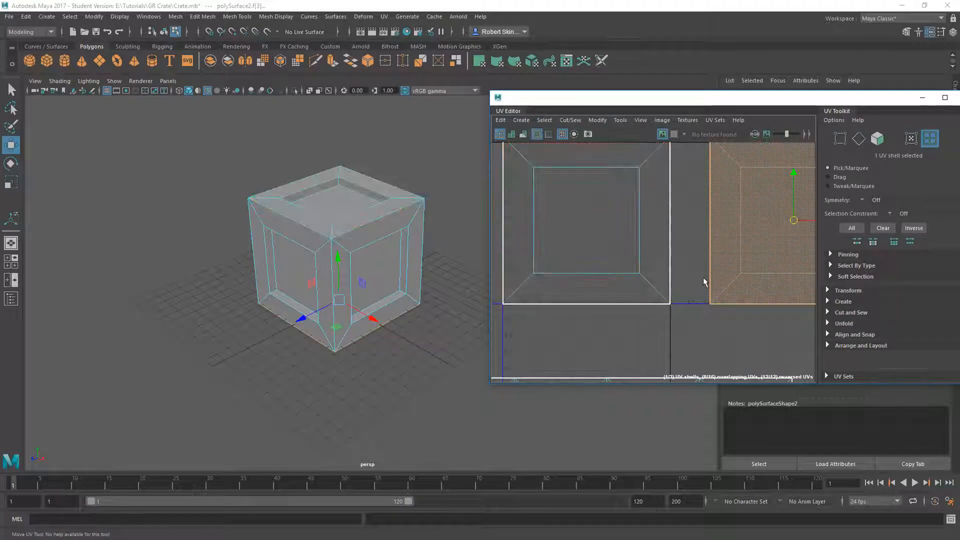
Compare the top and bottom shells with the crate up close, and flip the back-facing bottom shell
scroll(711, 314, down, 3)
alt+middle_drag(706, 318, 649, 274)
scroll(657, 250, up, 2)
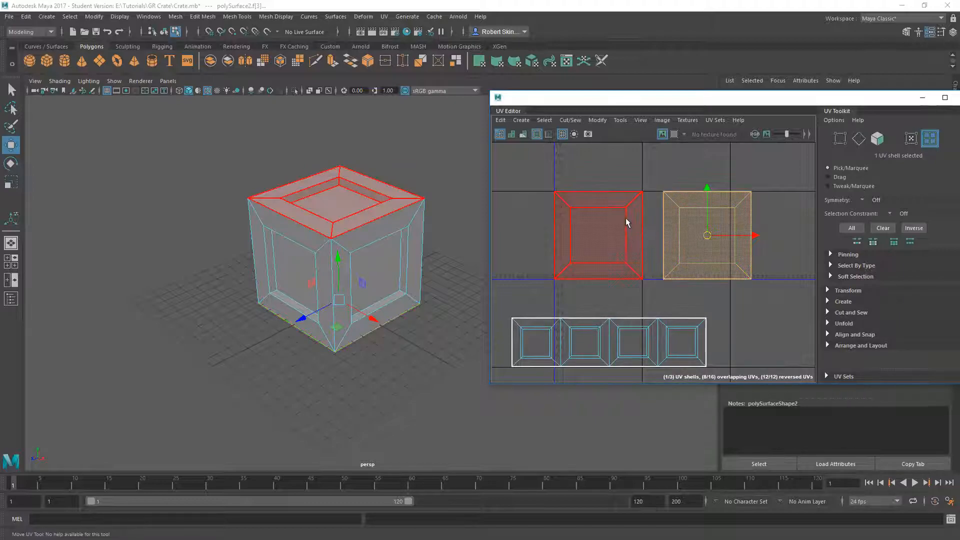
alt+middle_drag(308, 204, 317, 251)
alt+right_drag(317, 252, 358, 250)
alt+drag(358, 251, 328, 211)
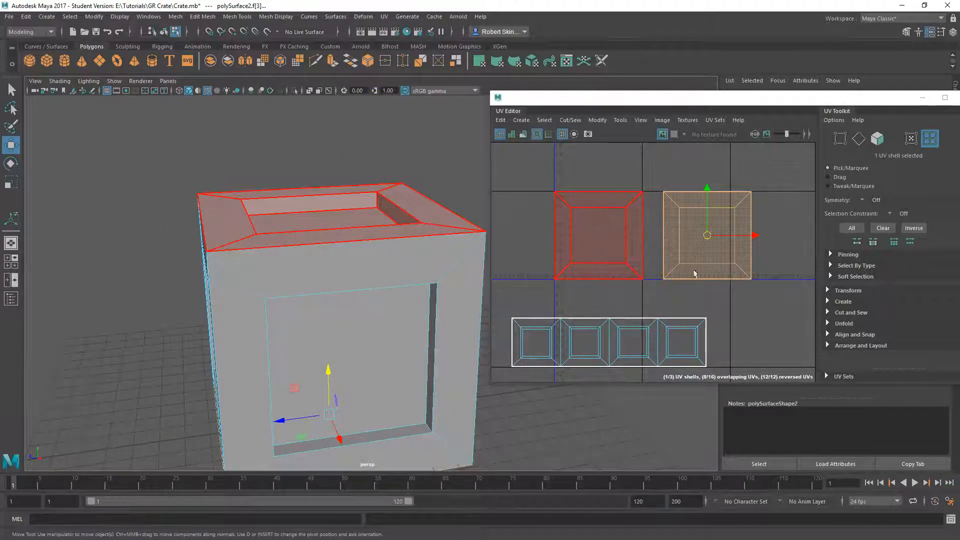
scroll(673, 280, down, 2)
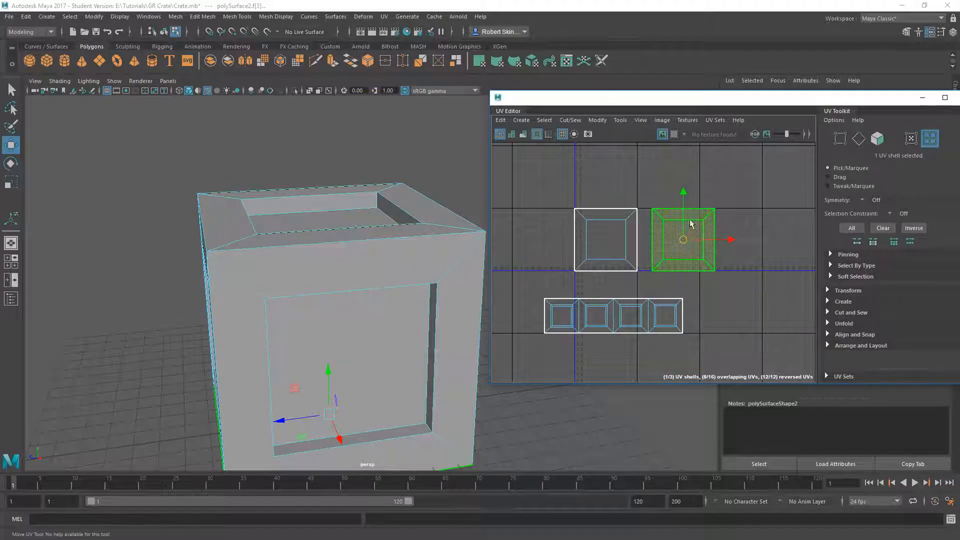
alt+middle_drag(749, 217, 727, 205)
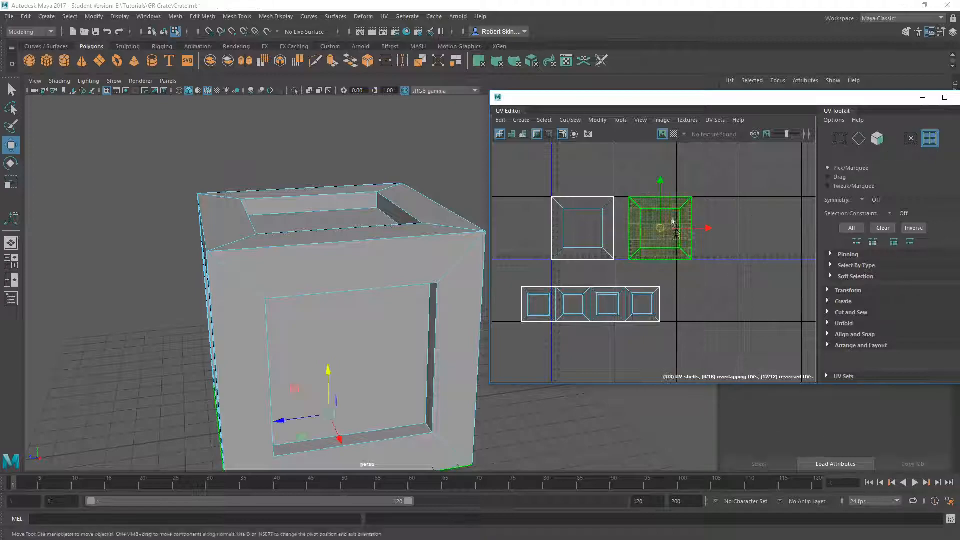
click(619, 120)
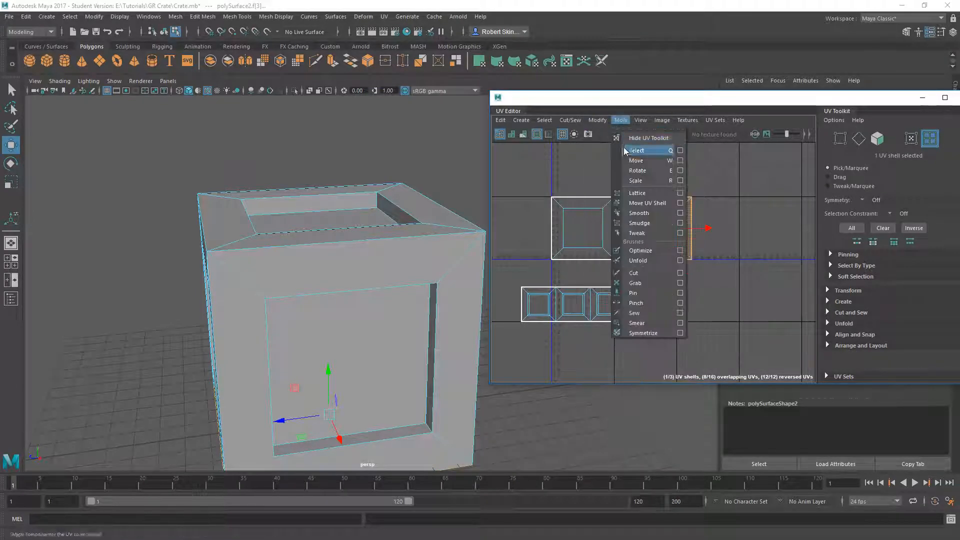
mouse_move(598, 122)
click(605, 168)
click(725, 236)
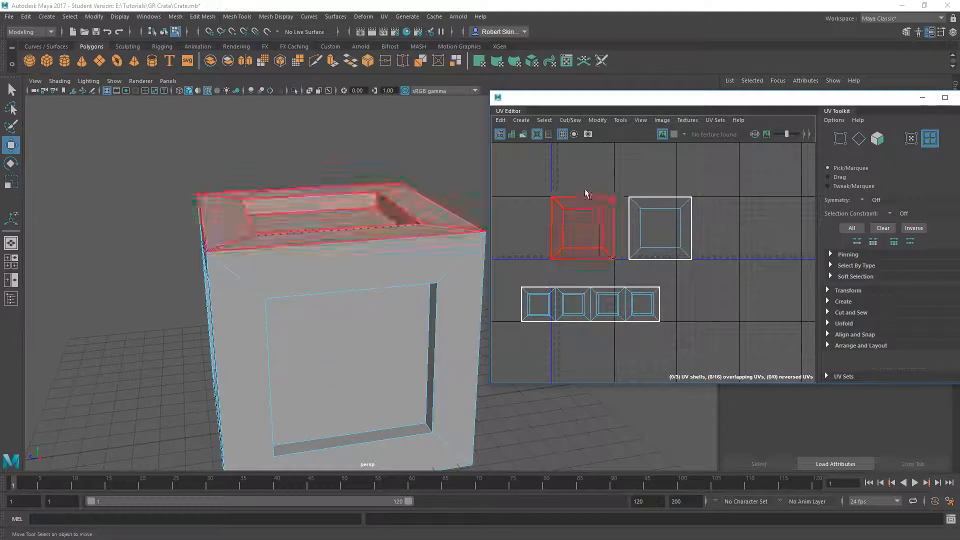
Check the flipped bottom shell and the rest of the layout for remaining back-facing UVs
click(544, 120)
click(575, 182)
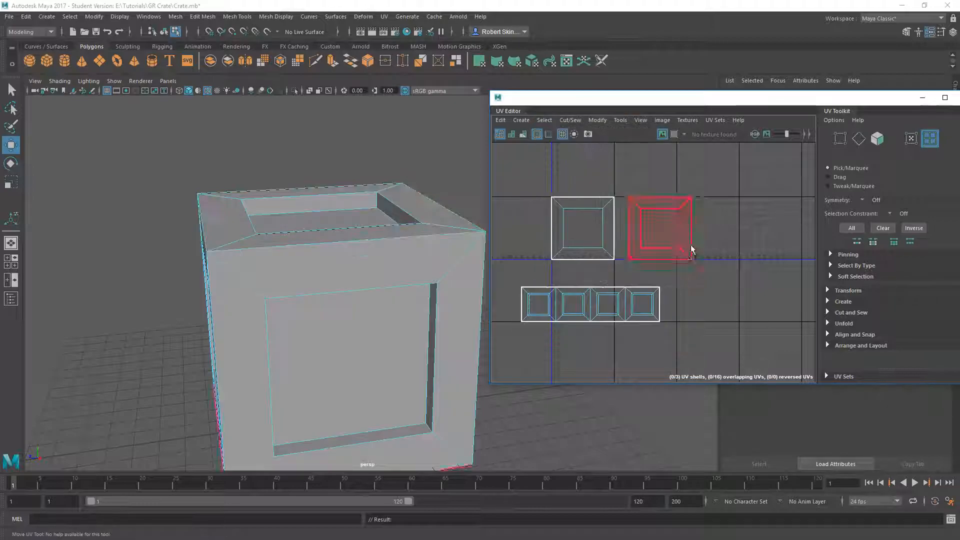
scroll(631, 215, down, 1)
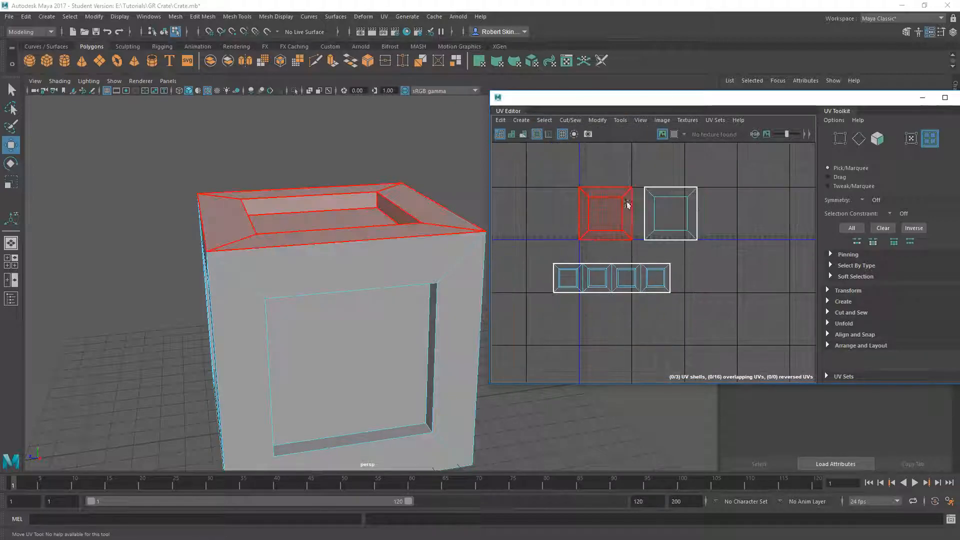
click(547, 120)
click(595, 171)
click(679, 214)
click(744, 261)
mouse_move(656, 223)
alt+middle_down()
mouse_move(622, 223)
mouse_move(664, 227)
alt+middle_up()
click(672, 231)
click(683, 234)
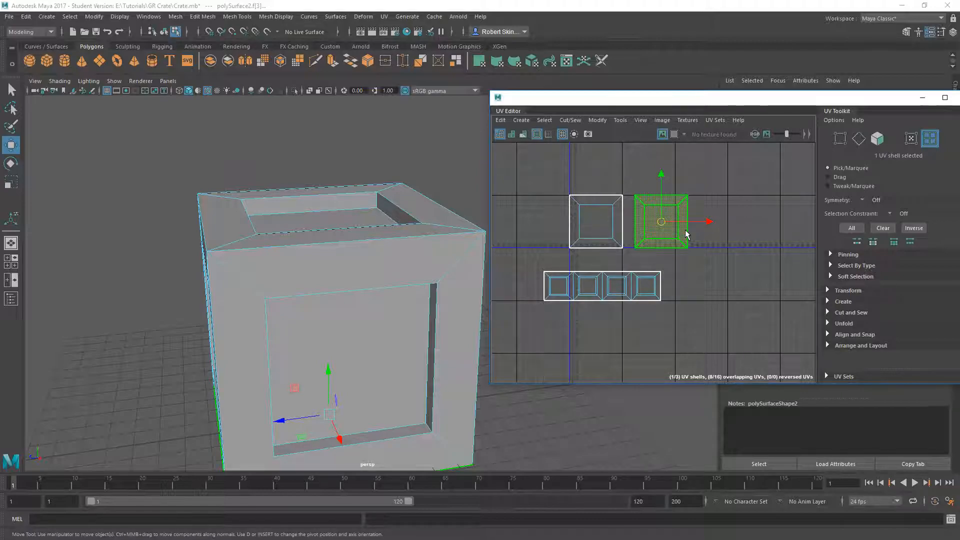
click(716, 239)
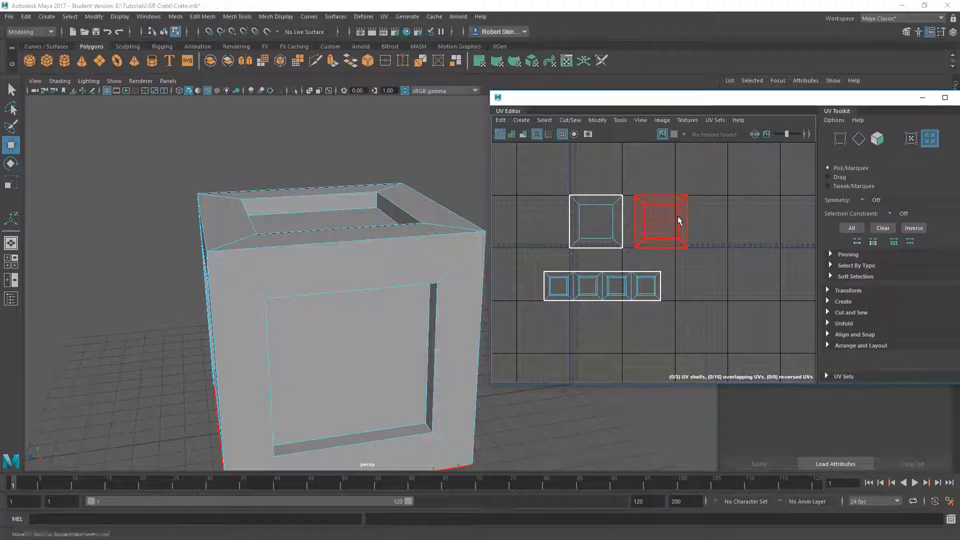
click(544, 120)
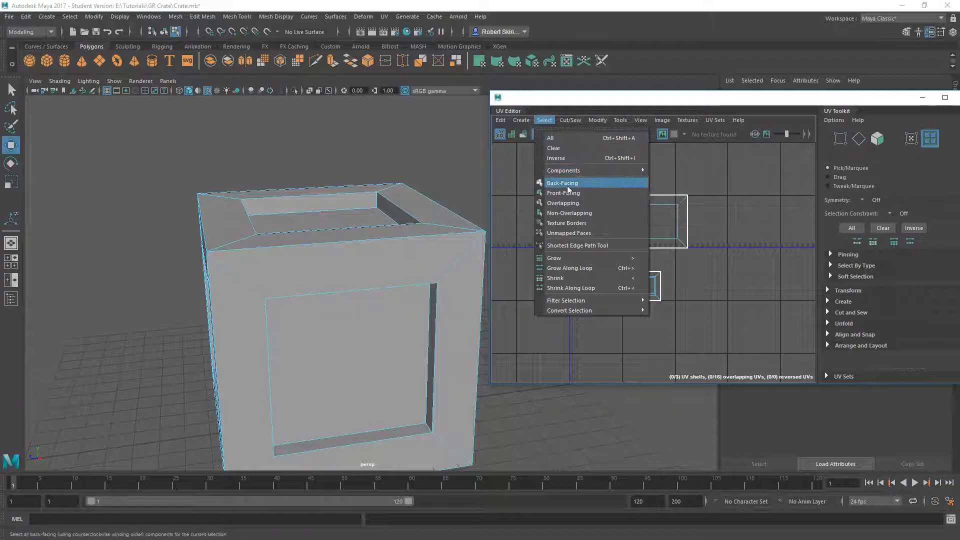
click(568, 186)
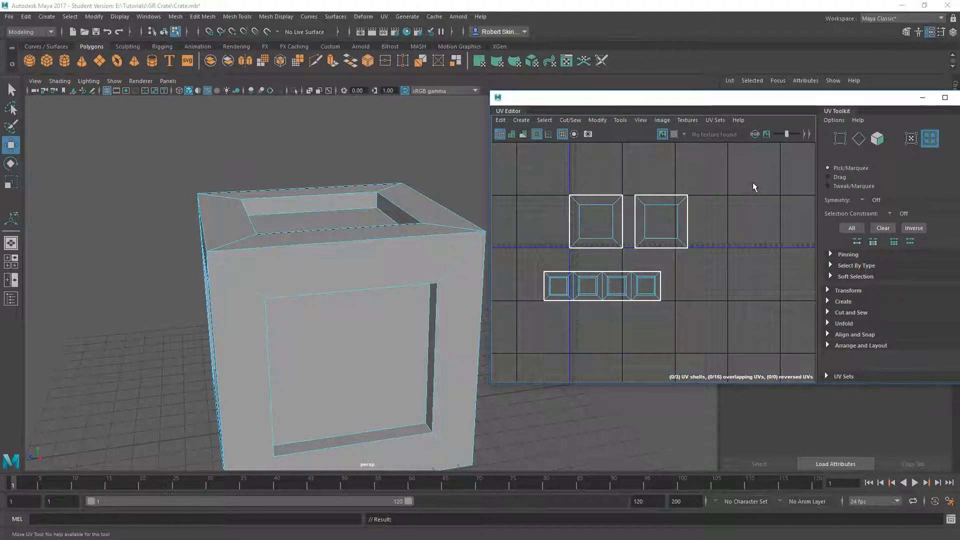
Unfold the UVs of the top shell and the bottom shell in turn with the Smooth UV tool, and clear the selection
right_drag(722, 189, 694, 181)
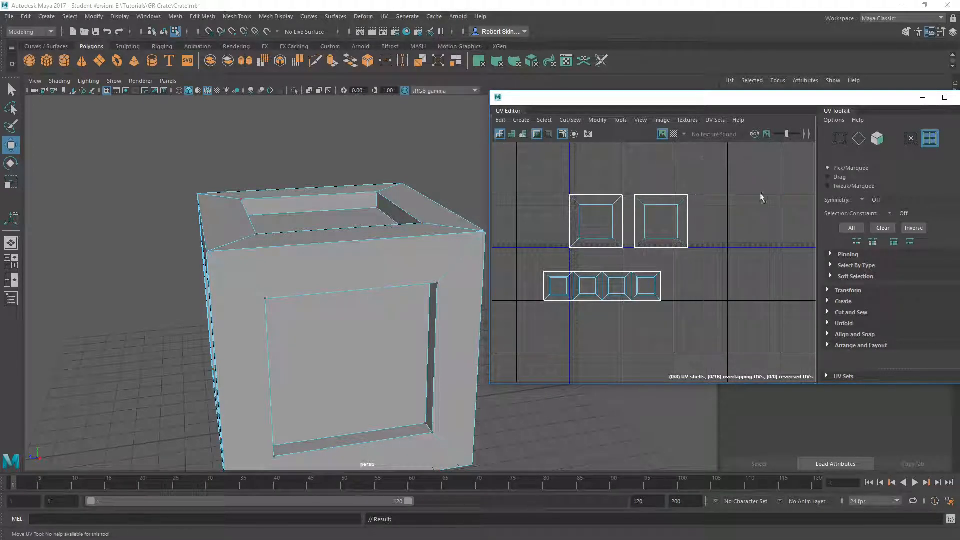
click(622, 204)
click(597, 120)
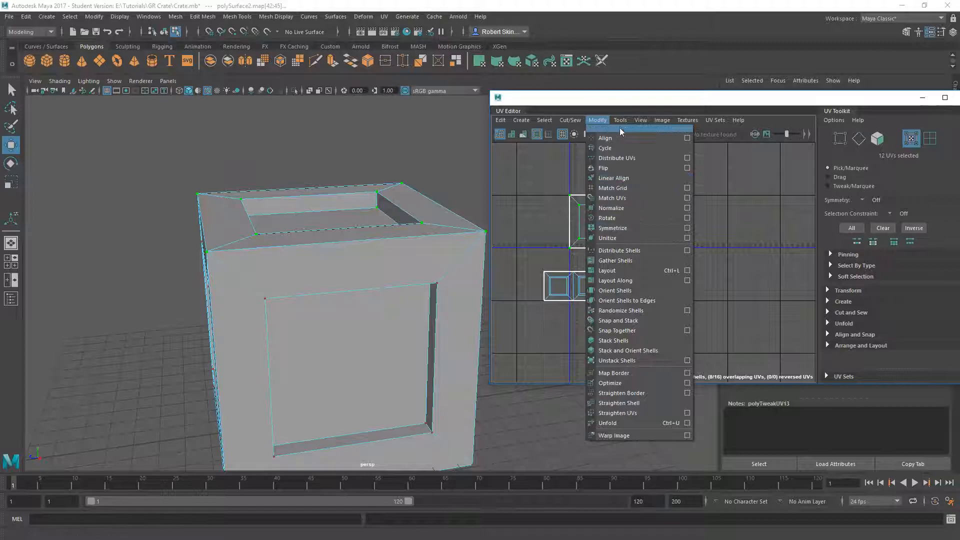
mouse_move(620, 120)
click(639, 213)
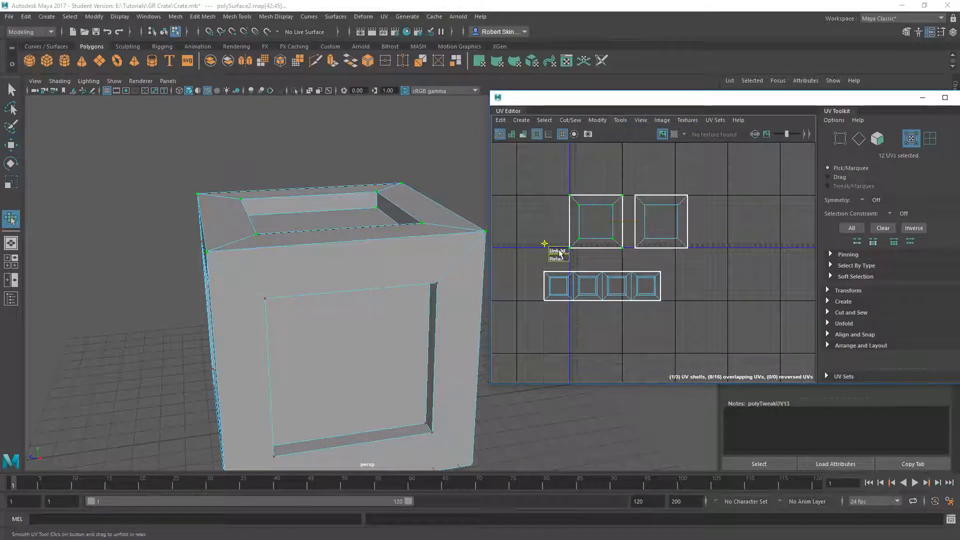
click(684, 199)
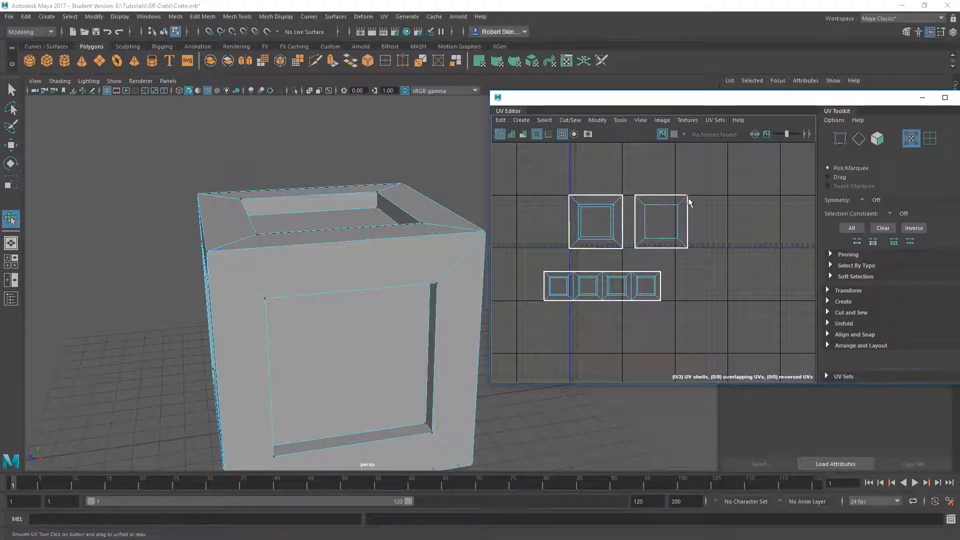
key(w)
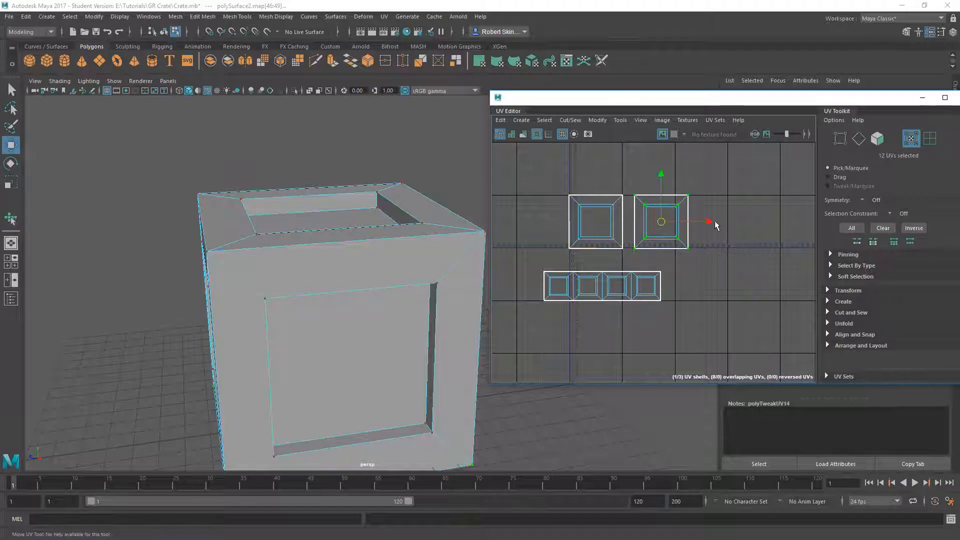
click(690, 259)
scroll(628, 220, up, 3)
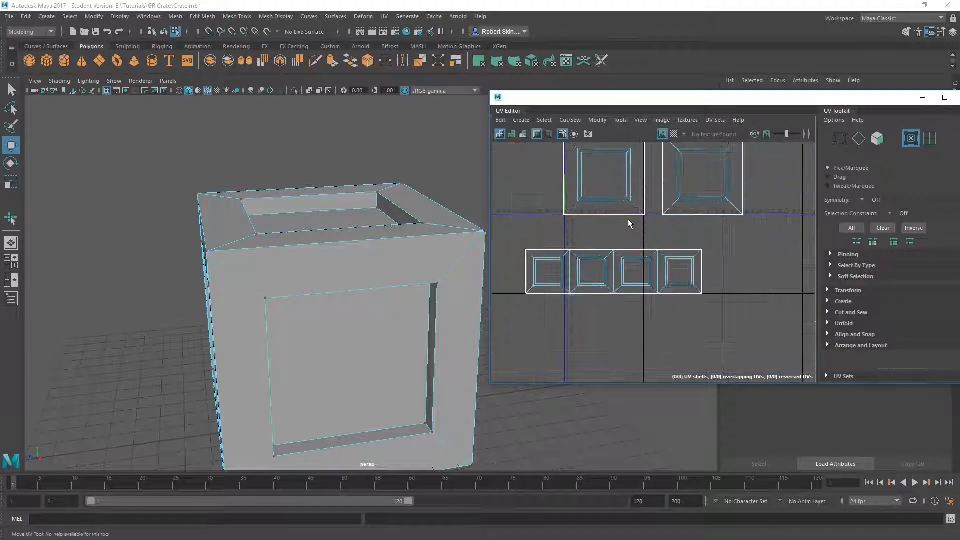
scroll(665, 229, down, 2)
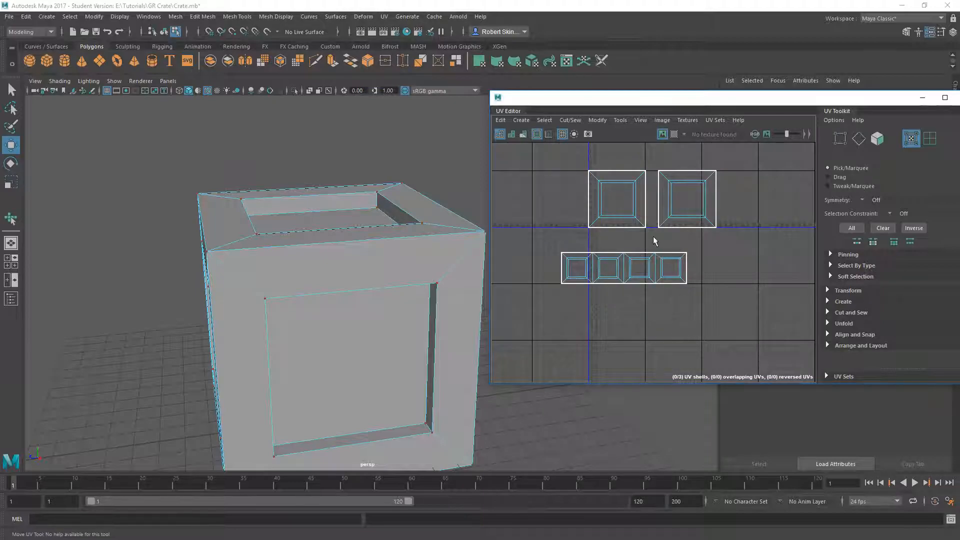
scroll(597, 257, up, 1)
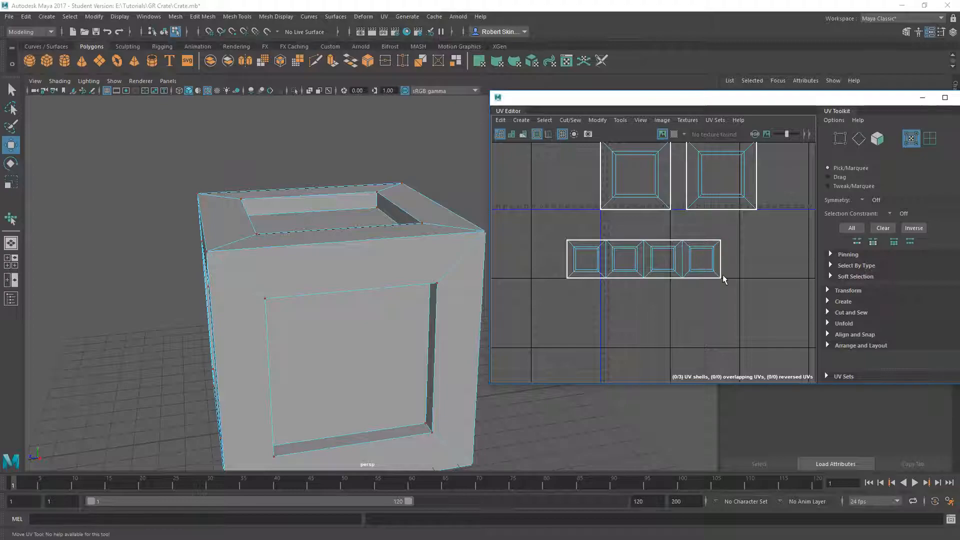
Compare the edges of the side strip with those of the top shell in edge mode, checking them against the crate
scroll(701, 257, up, 2)
scroll(655, 209, down, 2)
alt+middle_drag(637, 217, 706, 247)
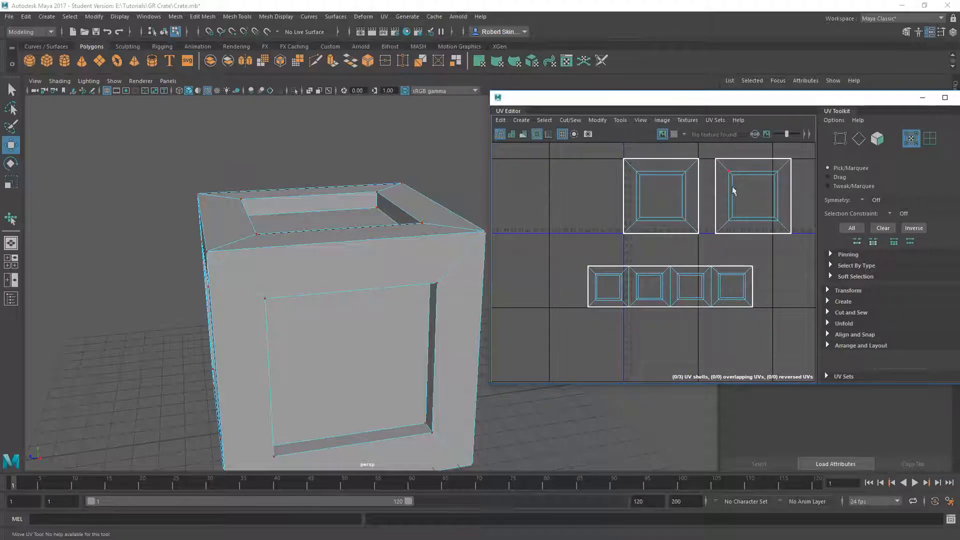
right_drag(705, 246, 710, 220)
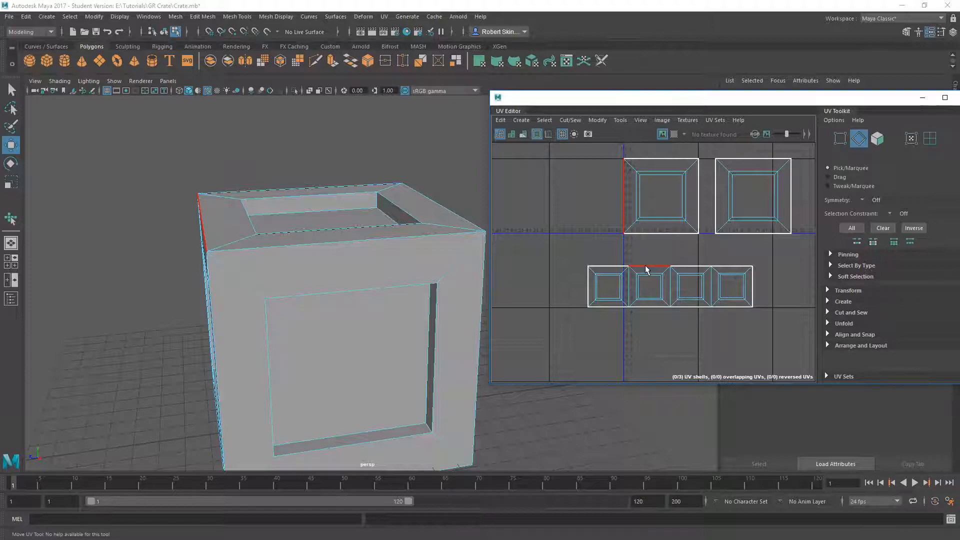
alt+drag(290, 214, 425, 223)
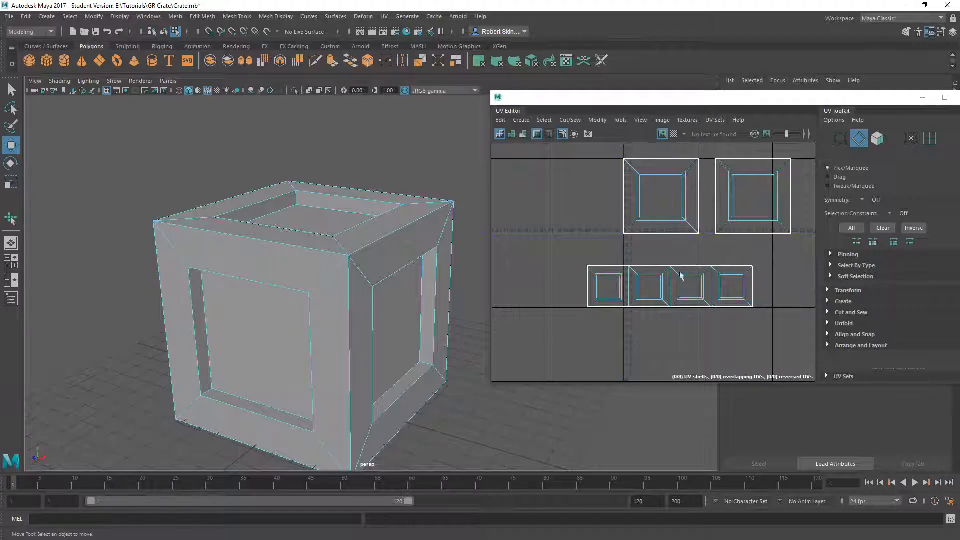
click(652, 266)
scroll(665, 253, down, 1)
alt+middle_drag(666, 253, 650, 237)
scroll(650, 243, up, 2)
click(642, 215)
alt+middle_drag(620, 200, 641, 242)
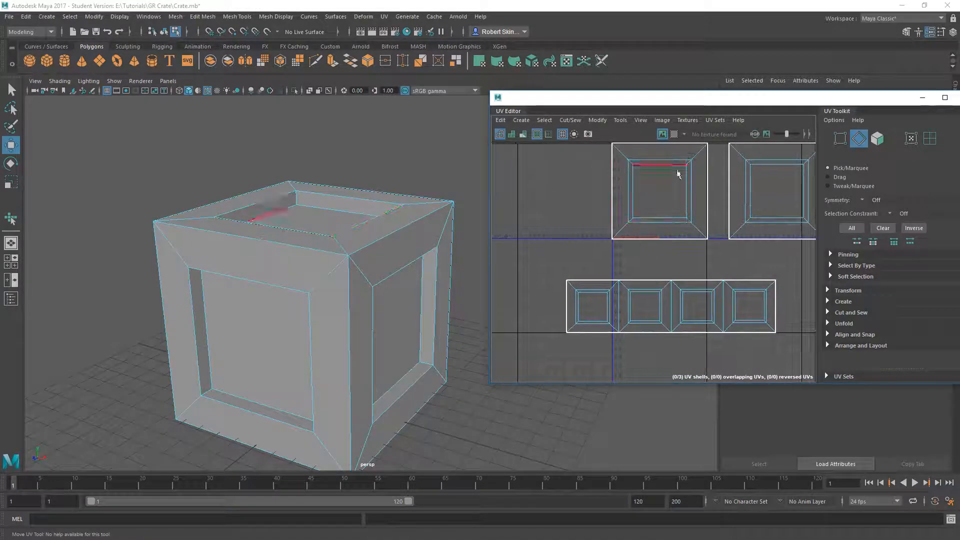
alt+middle_drag(671, 275, 651, 227)
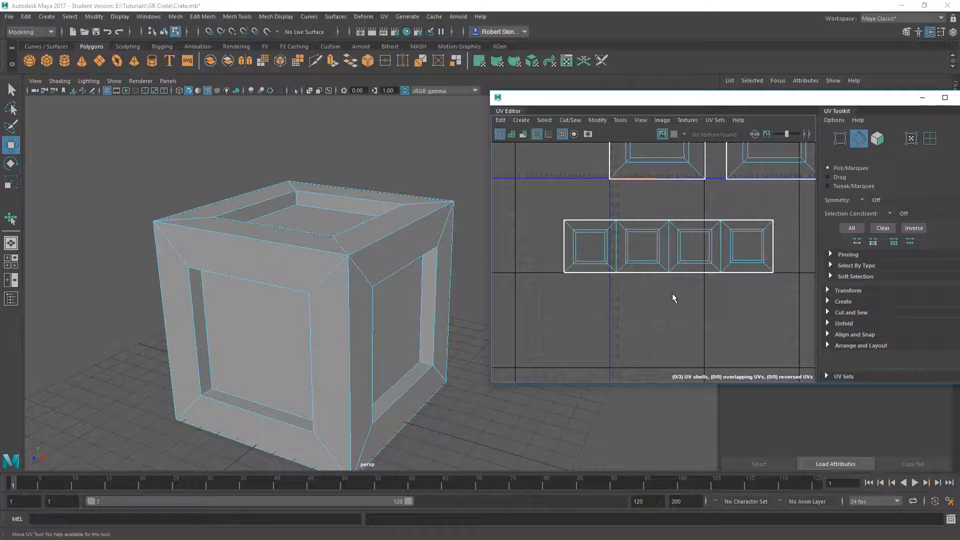
Move and sew the top shell onto the upper border edge of the second square in the side strip
click(650, 221)
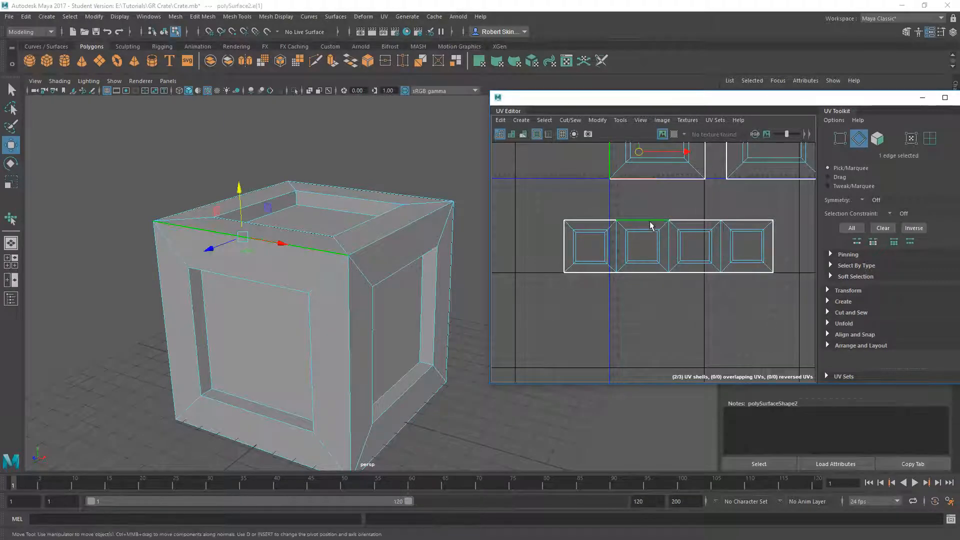
click(665, 219)
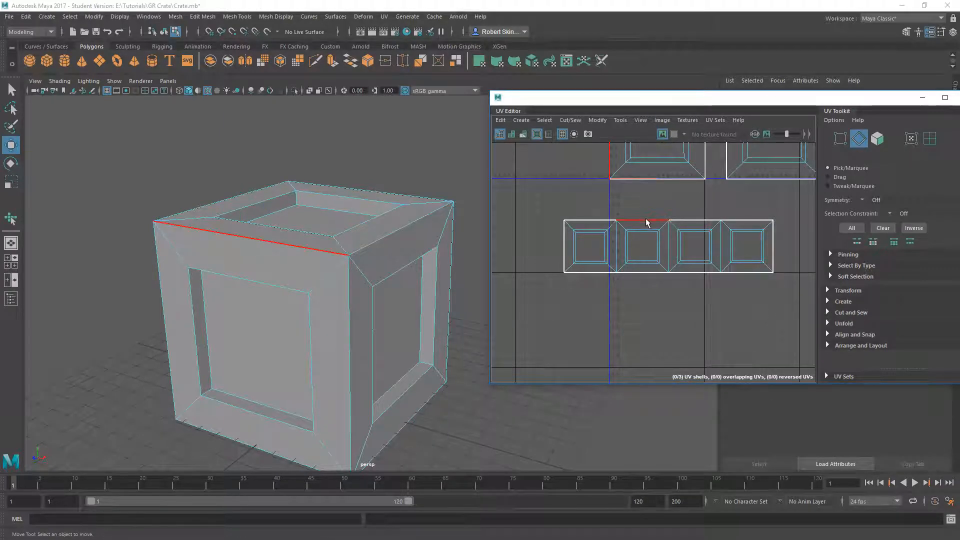
click(649, 221)
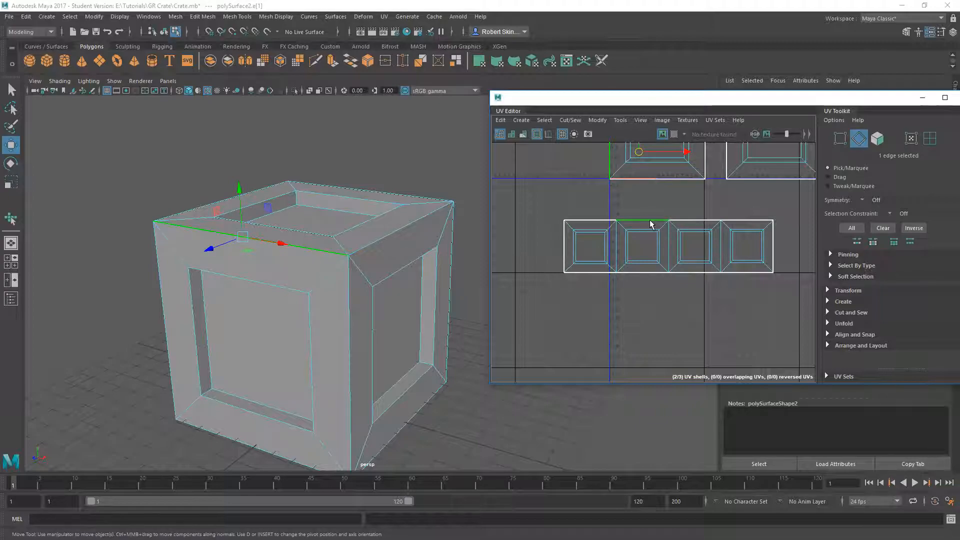
click(570, 121)
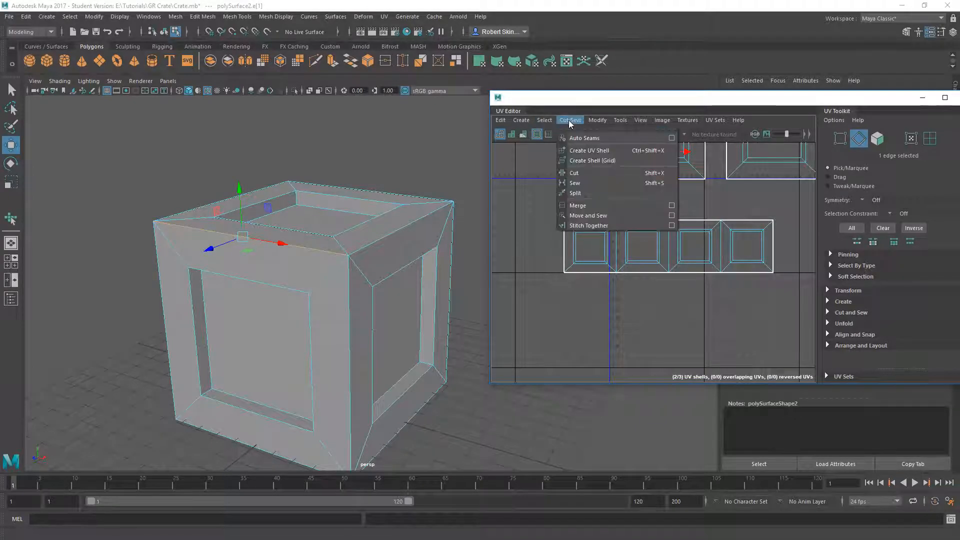
click(591, 218)
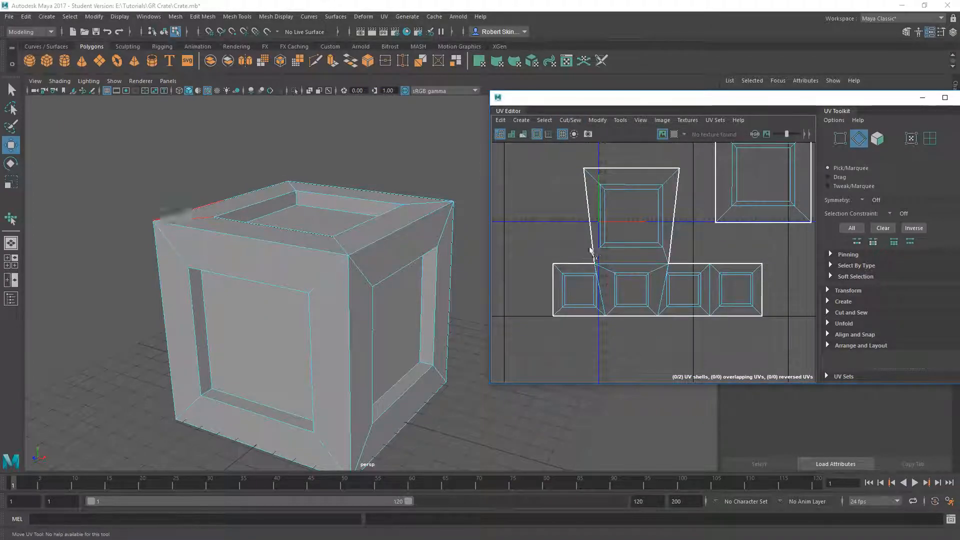
alt+middle_drag(652, 292, 638, 257)
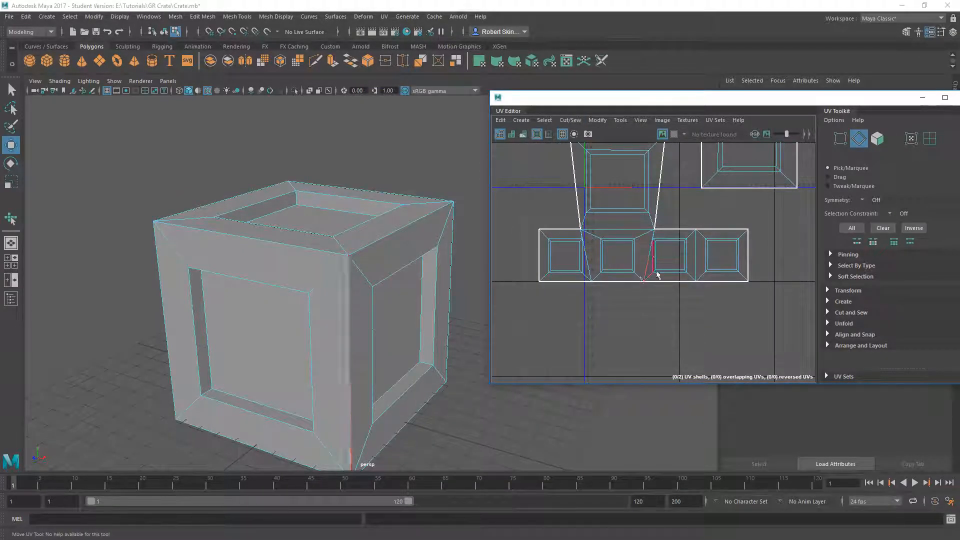
Move and sew the bottom shell onto the lower border edge of the second square in the side strip
scroll(676, 259, down, 2)
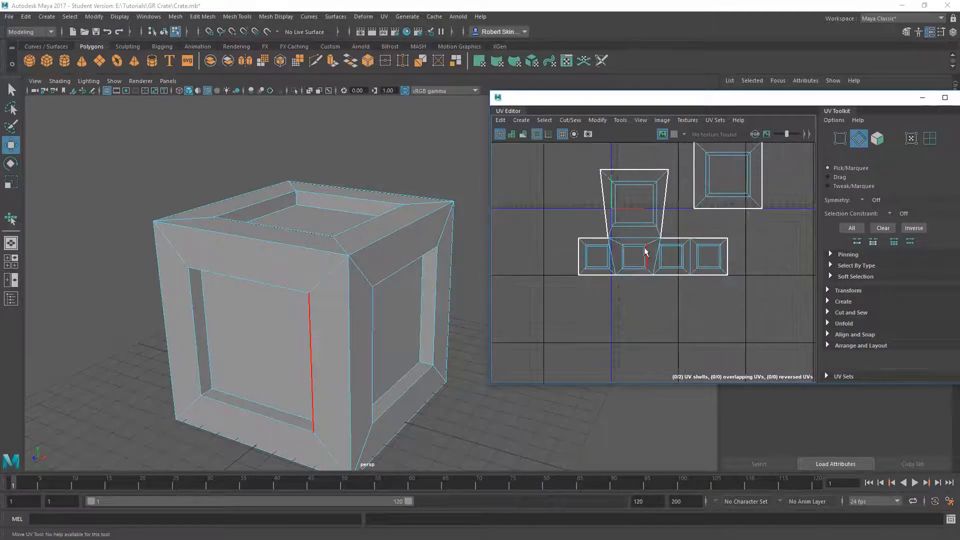
click(633, 275)
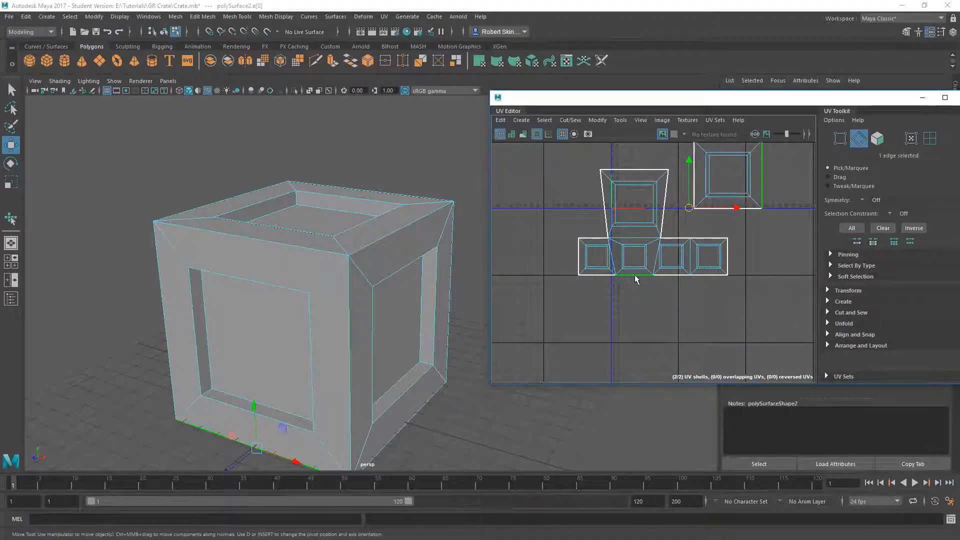
click(570, 120)
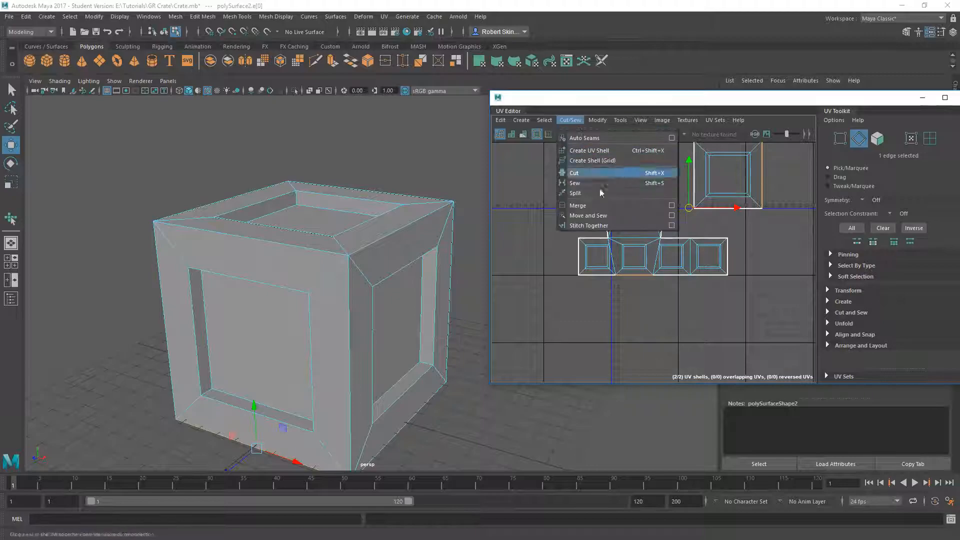
click(605, 222)
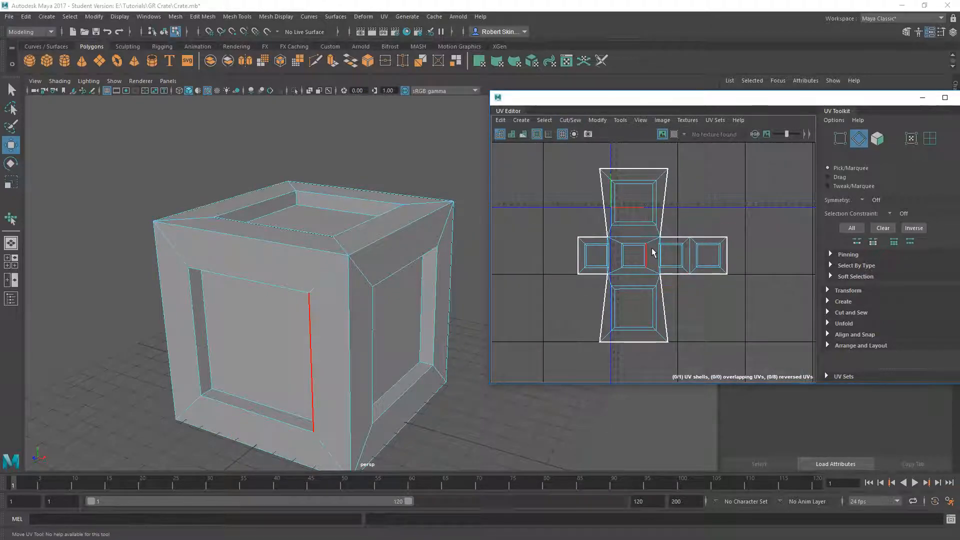
Select all UVs of the joined cross-shaped shell and unfold them partway with the Smooth UV tool
right_drag(652, 243, 681, 241)
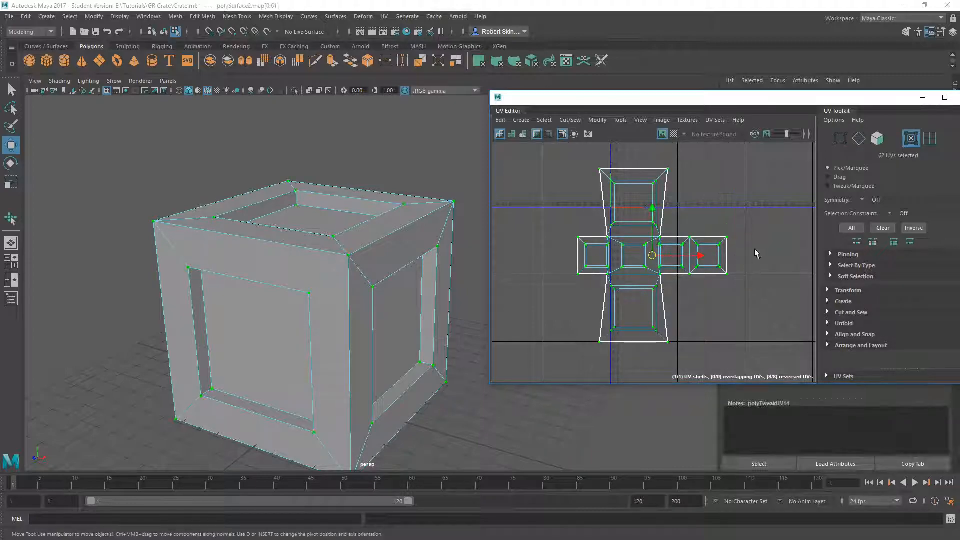
click(597, 123)
click(645, 212)
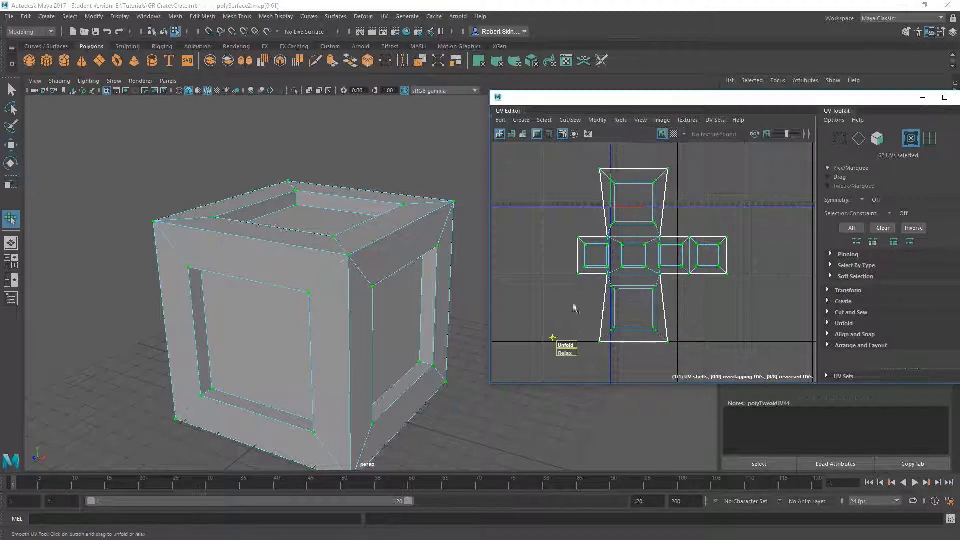
drag(567, 347, 651, 341)
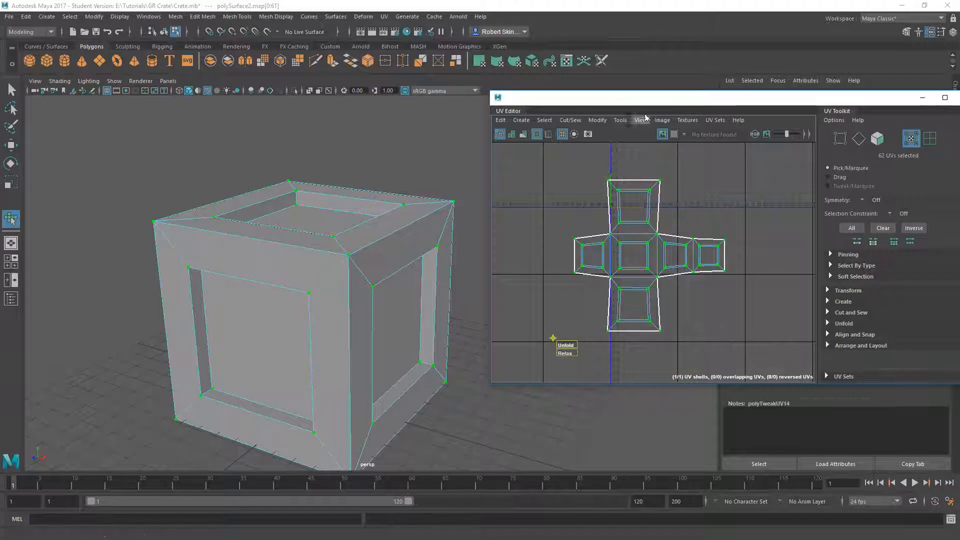
Apply the Unfold command twice to even out the cross-shaped shell, inspect the layout and clear the selection
click(597, 120)
click(628, 424)
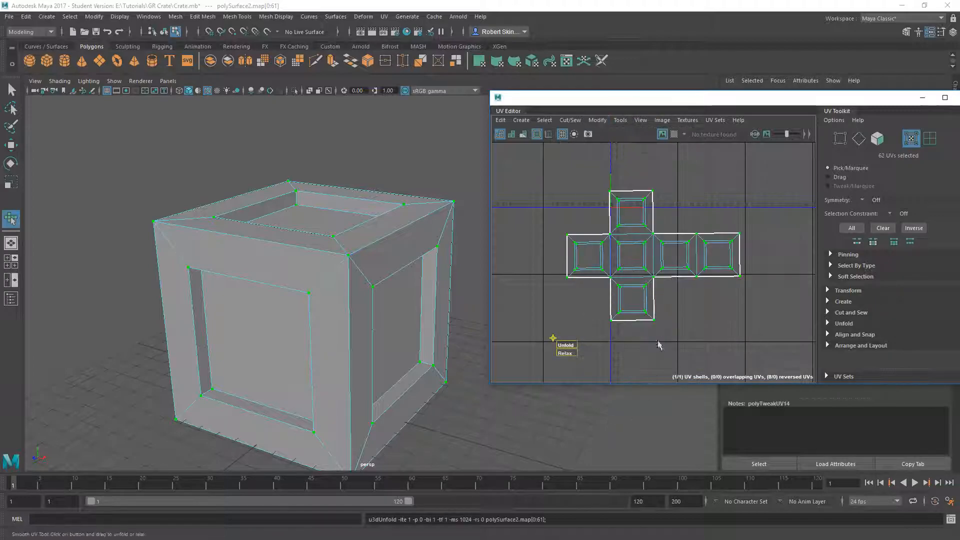
click(597, 120)
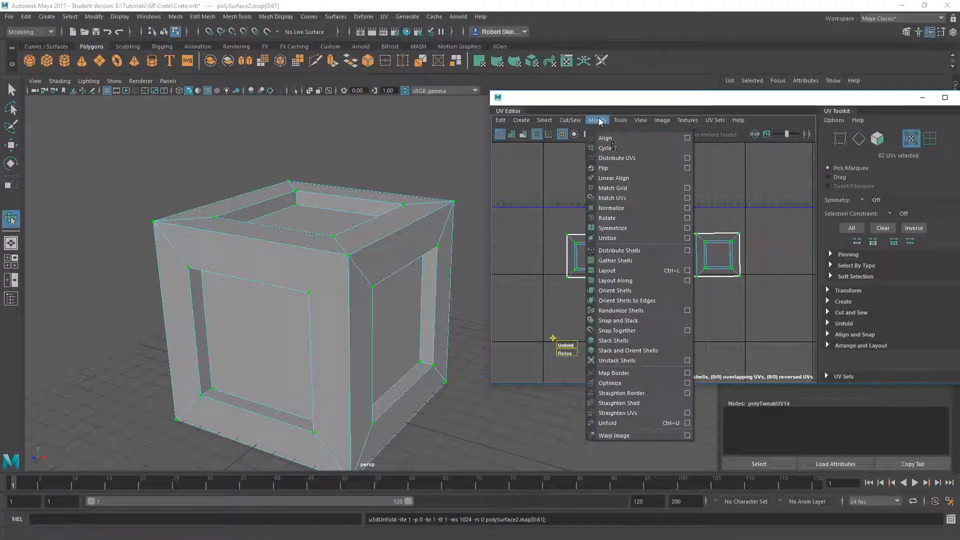
click(627, 424)
alt+middle_drag(651, 270, 620, 273)
scroll(621, 252, up, 5)
scroll(651, 240, down, 4)
click(710, 301)
scroll(625, 273, down, 3)
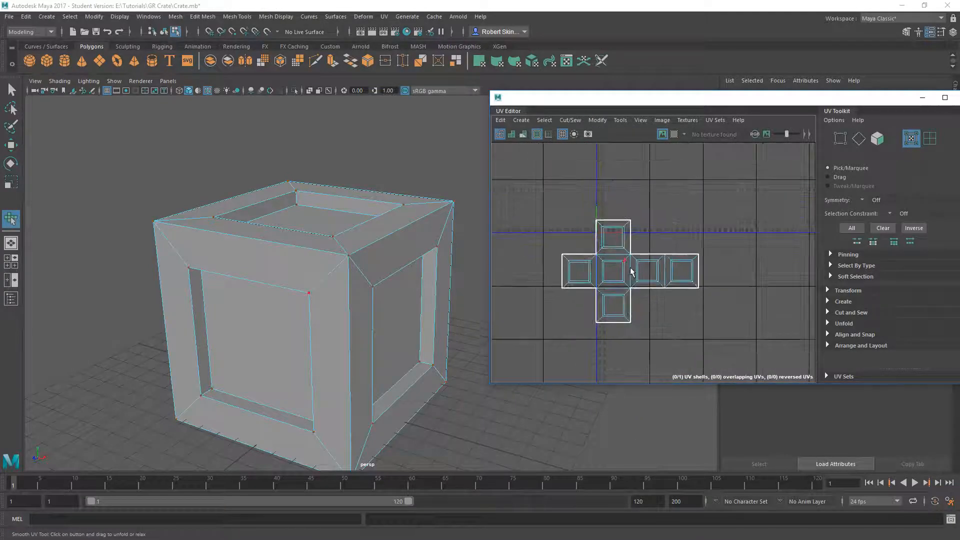
Select the whole cross-shaped UV shell with the Move tool active, and show the last hidden diagonal planks again
right_click(651, 228)
right_drag(651, 228, 607, 214)
click(616, 258)
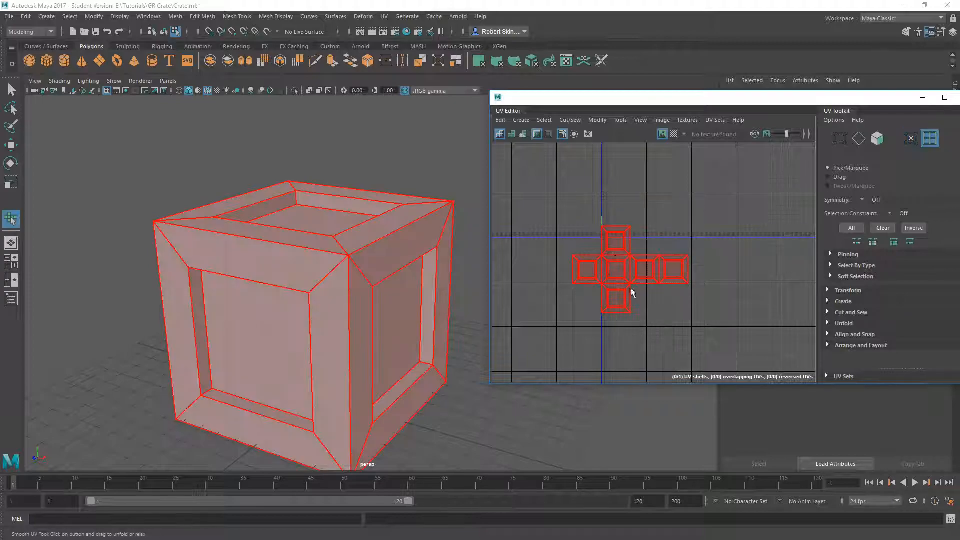
key(w)
click(625, 270)
alt+drag(440, 280, 394, 253)
scroll(395, 253, down, 2)
key(ctrl+shift+h)
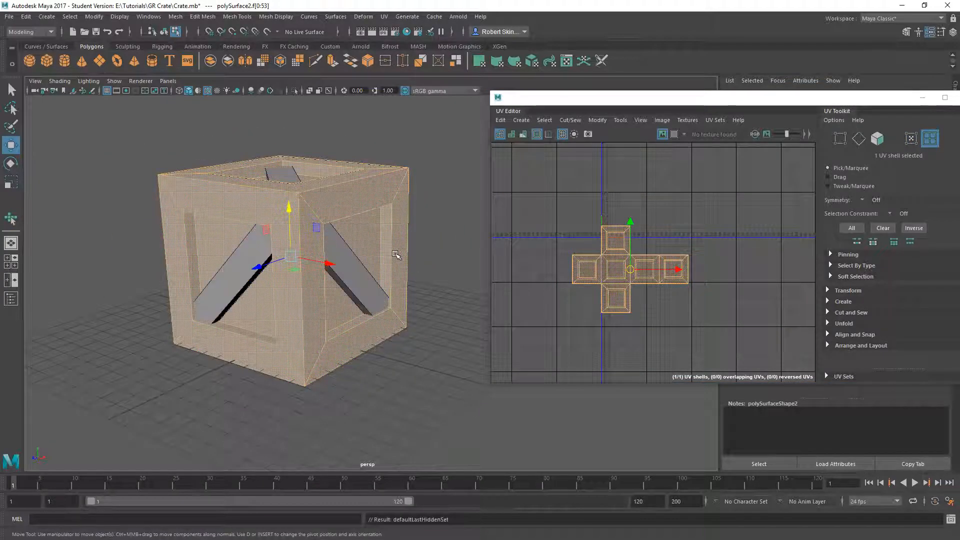
Move the frame's cross-shaped UV shell up and to the left of the UV origin, clear of the 0 to 1 tile
click(283, 186)
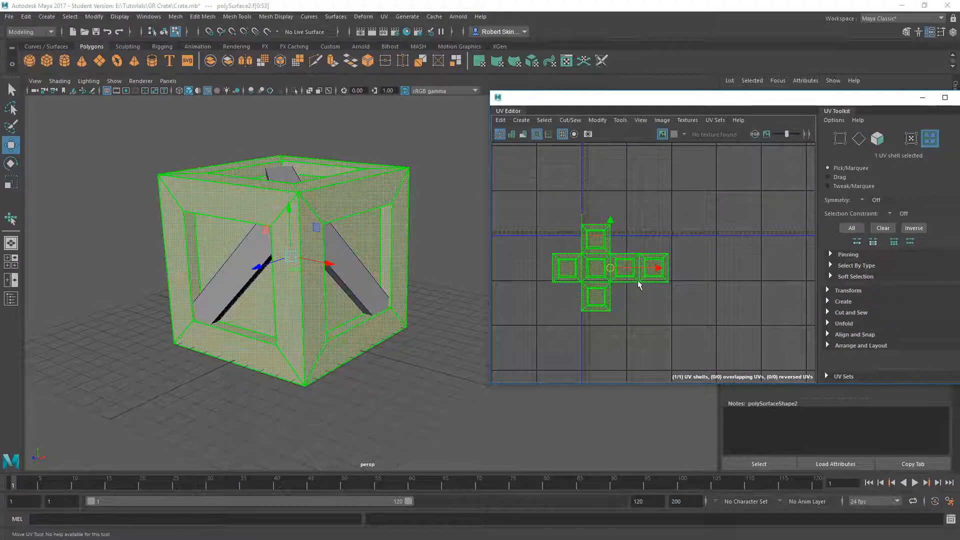
drag(611, 265, 515, 210)
alt+middle_drag(596, 232, 651, 228)
Select the frame and a diagonal plank alternately in object mode to compare where their UVs lie
click(370, 278)
right_drag(388, 229, 417, 214)
click(419, 216)
click(362, 240)
click(354, 272)
click(360, 240)
click(344, 278)
click(365, 209)
click(353, 273)
click(367, 205)
click(354, 270)
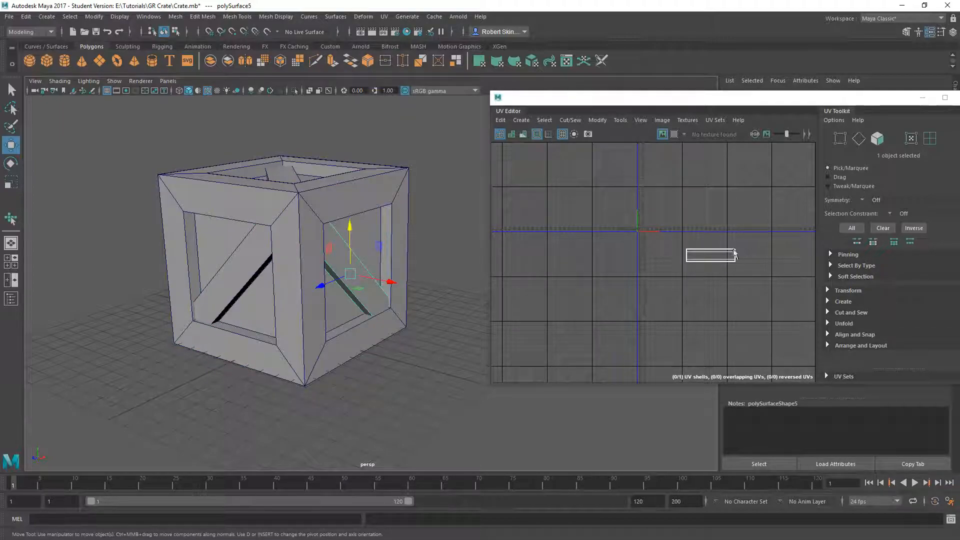
click(397, 206)
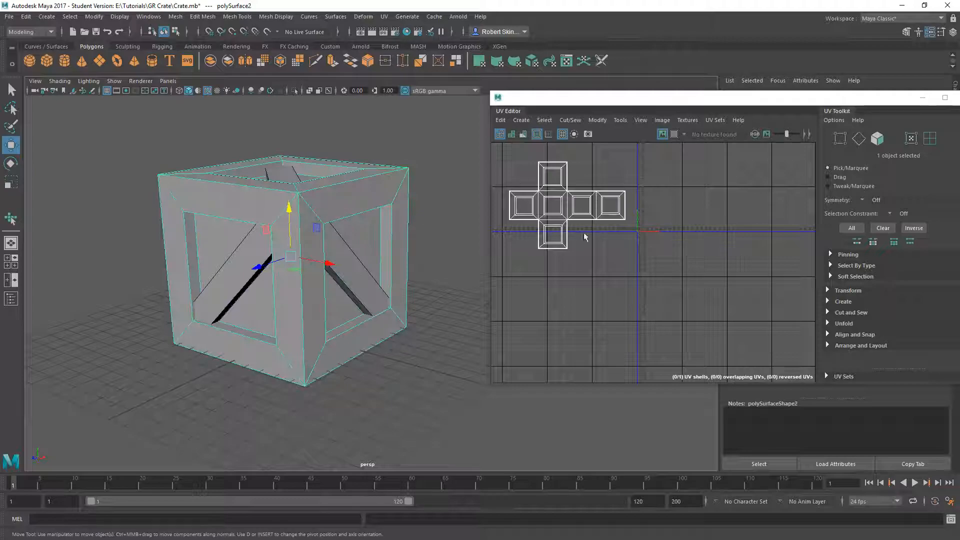
Move the frame's UV shell across to the area of the plank's UVs and return to object selection
right_drag(603, 164, 559, 147)
click(562, 201)
drag(567, 205, 721, 256)
right_drag(424, 217, 392, 193)
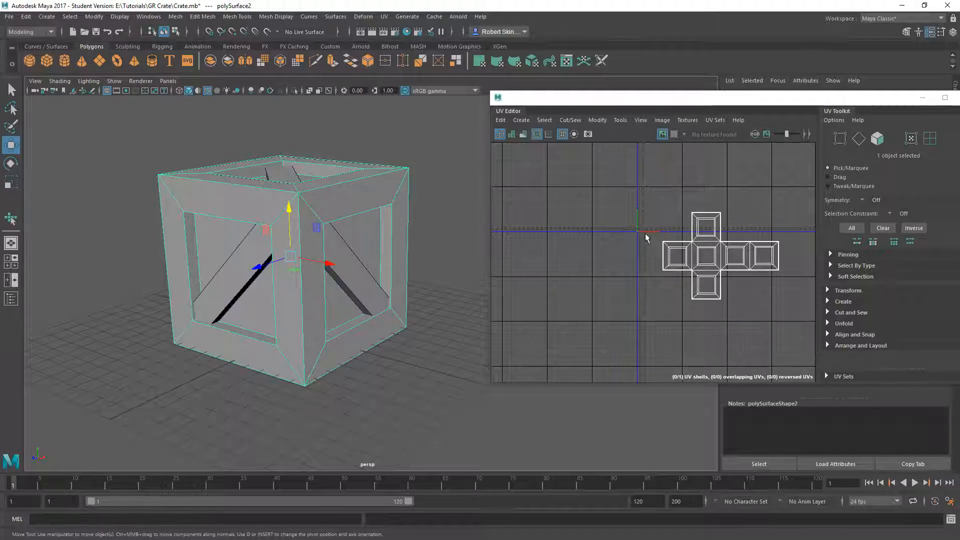
Move the frame's UV shell away from the plank's UVs to below the UV origin, and return to object selection
right_drag(649, 226, 679, 253)
click(723, 258)
drag(724, 259, 603, 265)
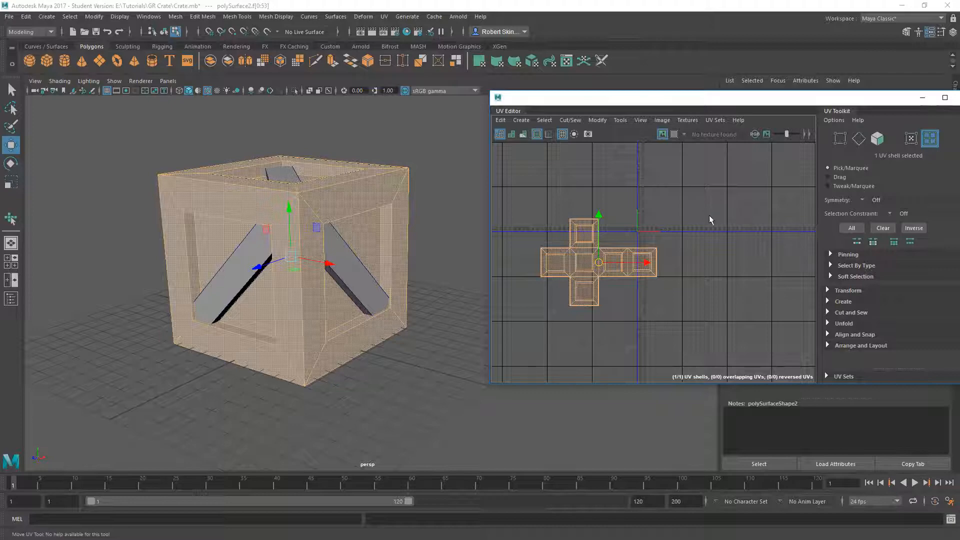
mouse_move(600, 264)
mouse_down()
mouse_move(576, 294)
mouse_move(629, 308)
mouse_up()
click(636, 214)
right_drag(452, 147, 499, 133)
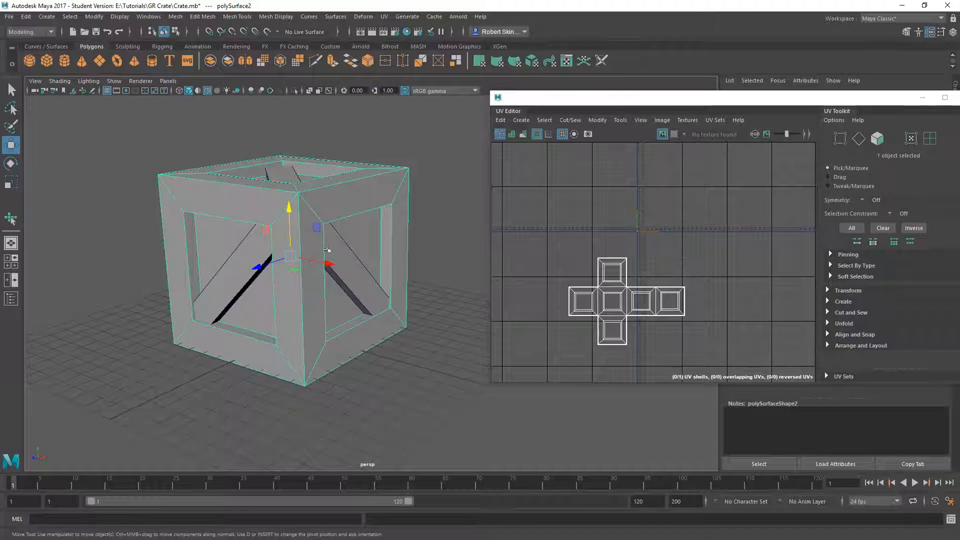
Inspect the frame and its diagonal planks from several angles, close the UV Editor and clear the selection
alt+drag(279, 174, 278, 194)
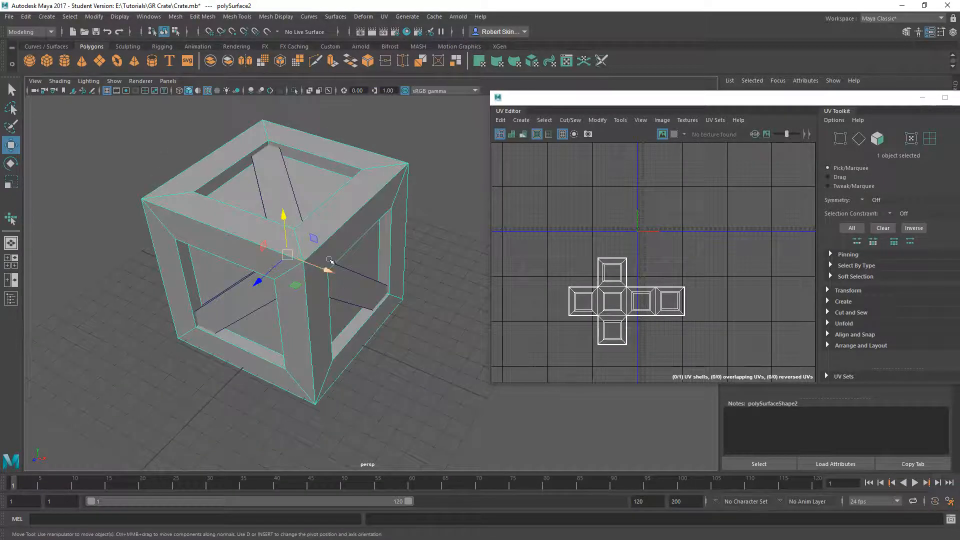
alt+middle_drag(329, 259, 339, 247)
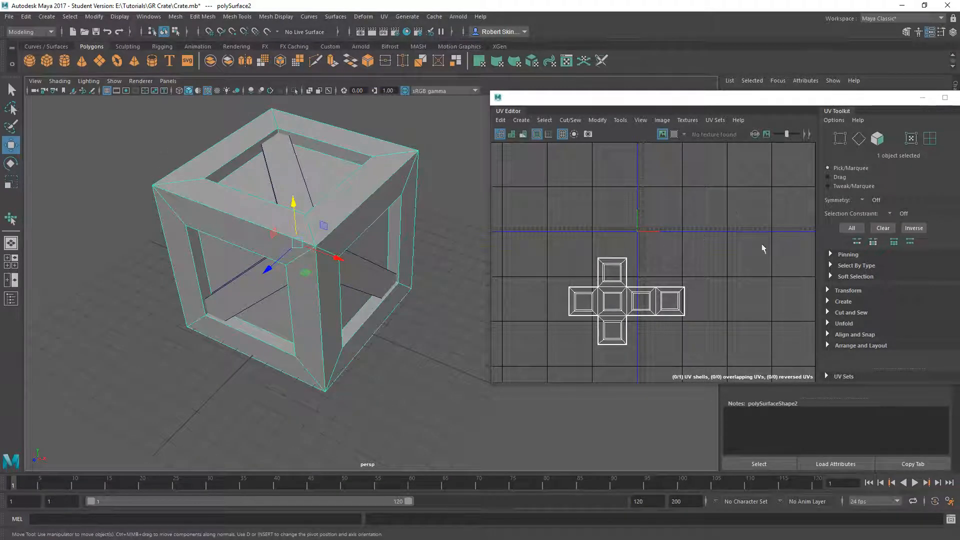
alt+drag(422, 232, 385, 215)
scroll(386, 215, down, 3)
click(453, 200)
drag(895, 101, 778, 112)
click(856, 113)
alt+drag(425, 230, 468, 302)
click(471, 251)
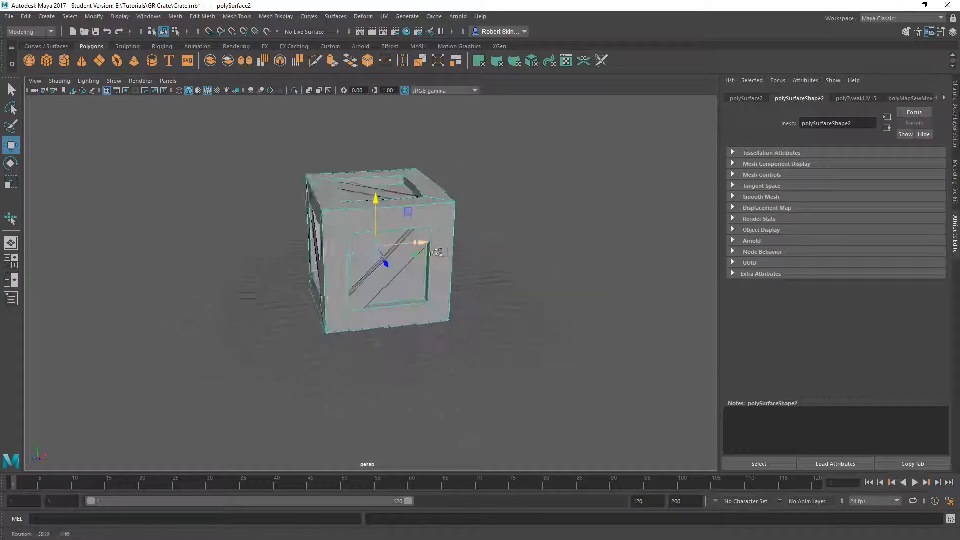
click(431, 152)
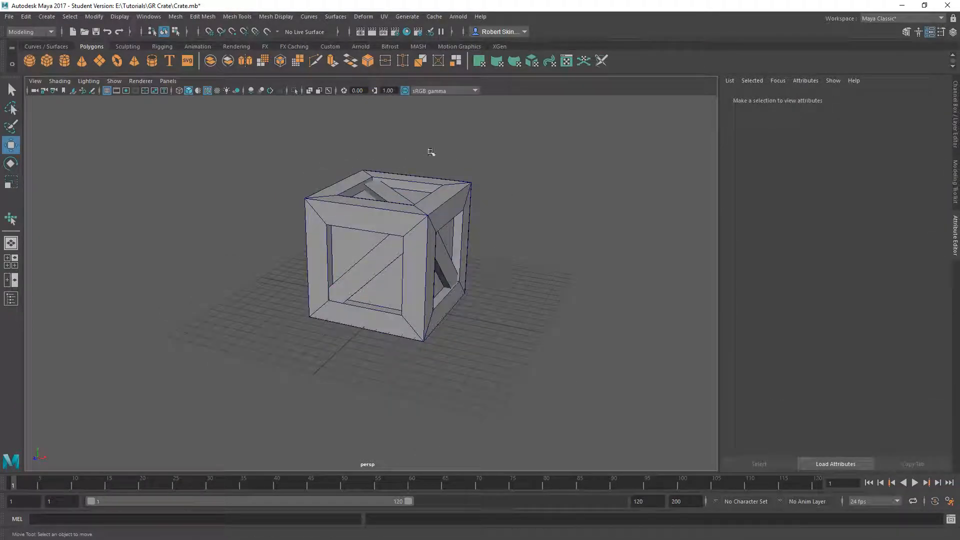
Select the frame together with all the diagonal planks and combine them into one mesh
click(403, 186)
alt+drag(403, 185, 559, 280)
click(558, 280)
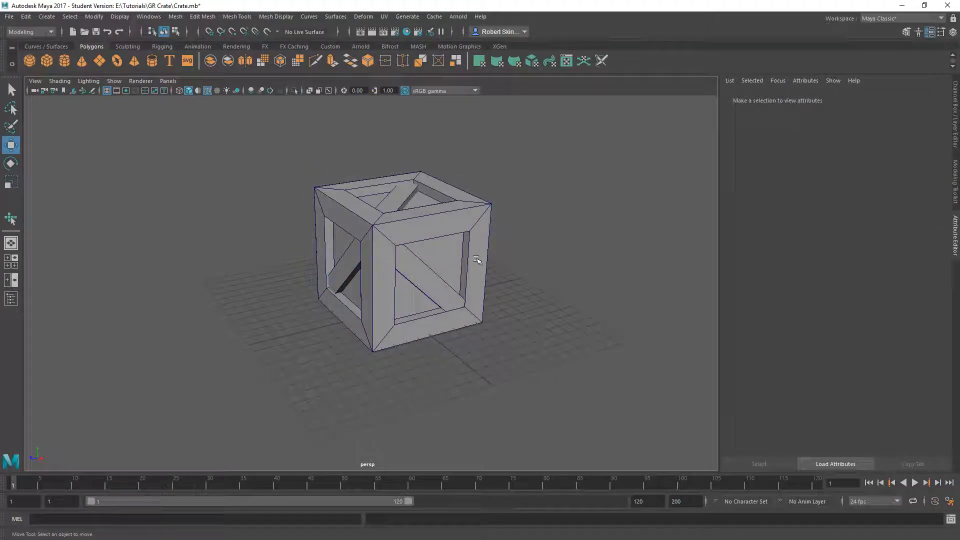
alt+drag(378, 229, 434, 227)
drag(262, 135, 540, 408)
alt+drag(419, 163, 350, 135)
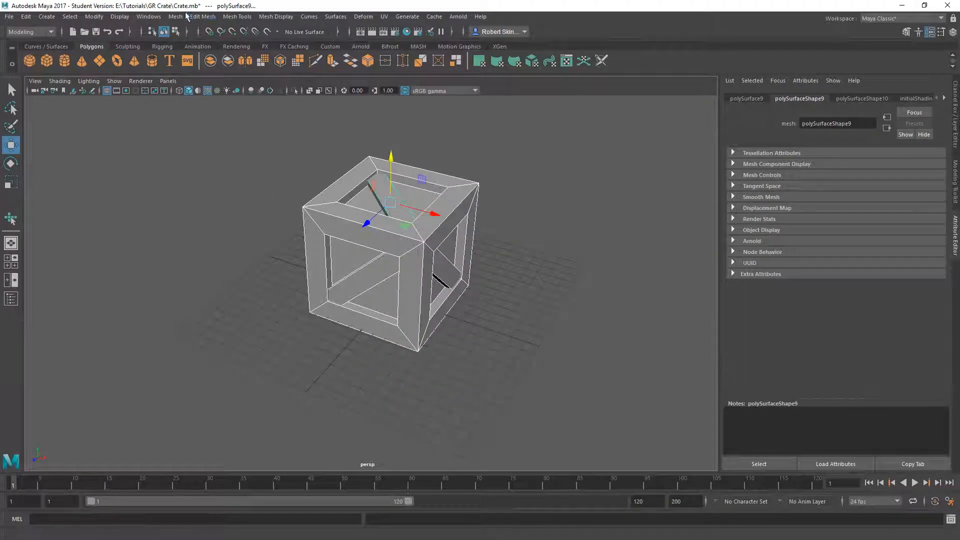
click(175, 16)
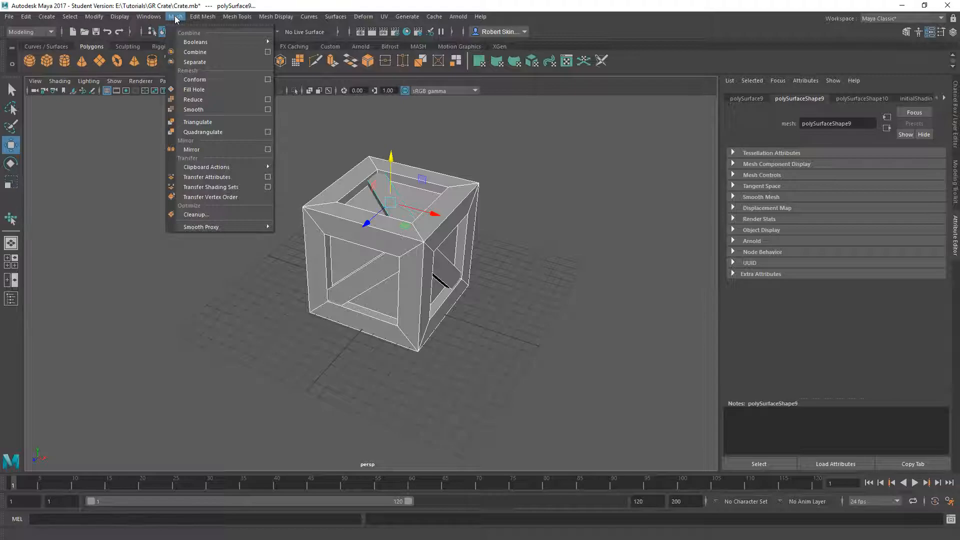
click(197, 52)
Select and deselect the crate at different spots to check that the combined mesh behaves as one object
click(493, 235)
click(436, 256)
click(565, 218)
click(412, 286)
alt+drag(492, 254, 436, 260)
click(311, 228)
click(414, 293)
alt+drag(408, 332, 480, 280)
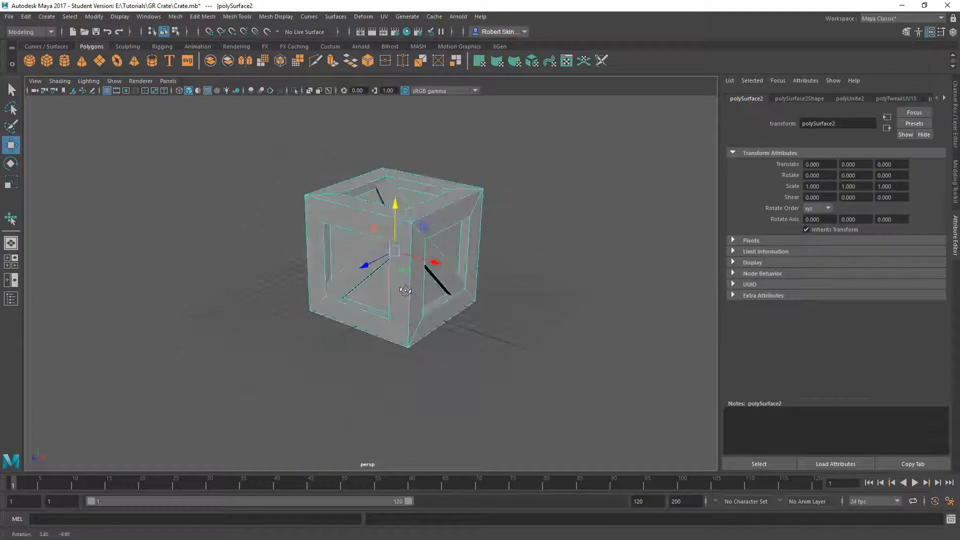
Open the UV Editor again, move the plank shell close to the cross-shaped shell above its long arm, and clear the selection
click(566, 61)
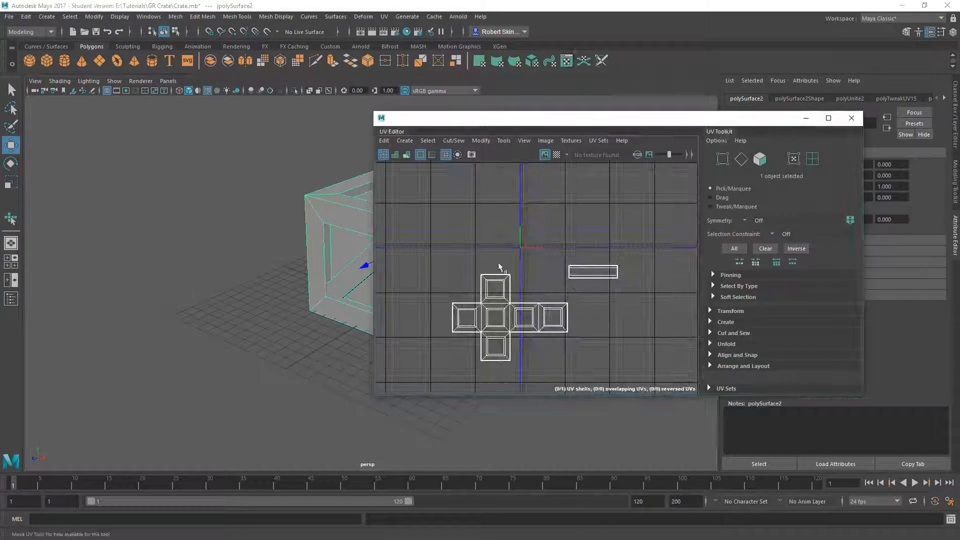
drag(612, 255, 610, 255)
scroll(555, 242, up, 6)
right_drag(502, 212, 458, 198)
click(572, 239)
drag(498, 212, 464, 277)
click(590, 216)
scroll(595, 216, down, 5)
alt+middle_drag(555, 285, 549, 305)
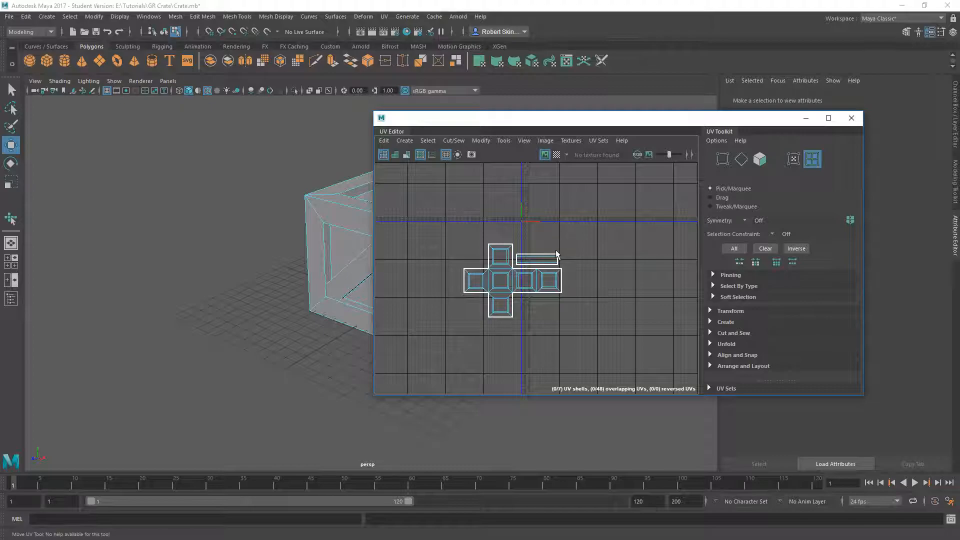
drag(448, 236, 596, 324)
click(616, 304)
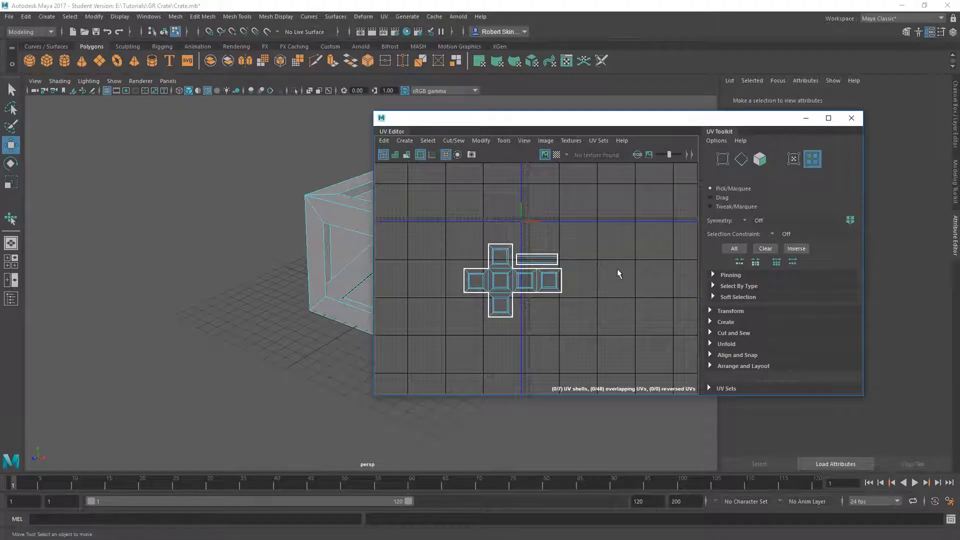